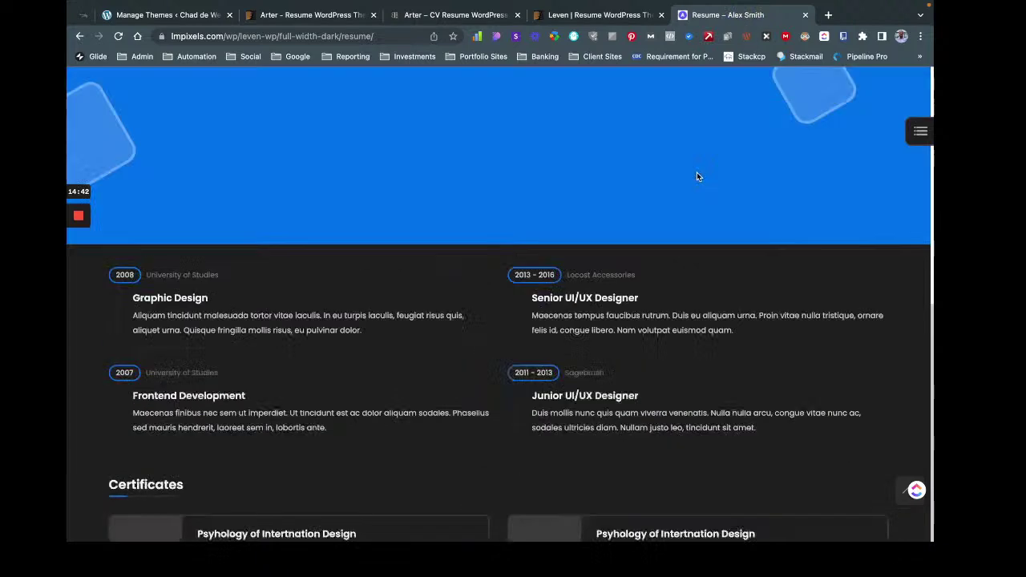
# Check the Arter demo and the Leven theme's Envato preview, and close the Leven preview page.
pyautogui.click(426, 16)
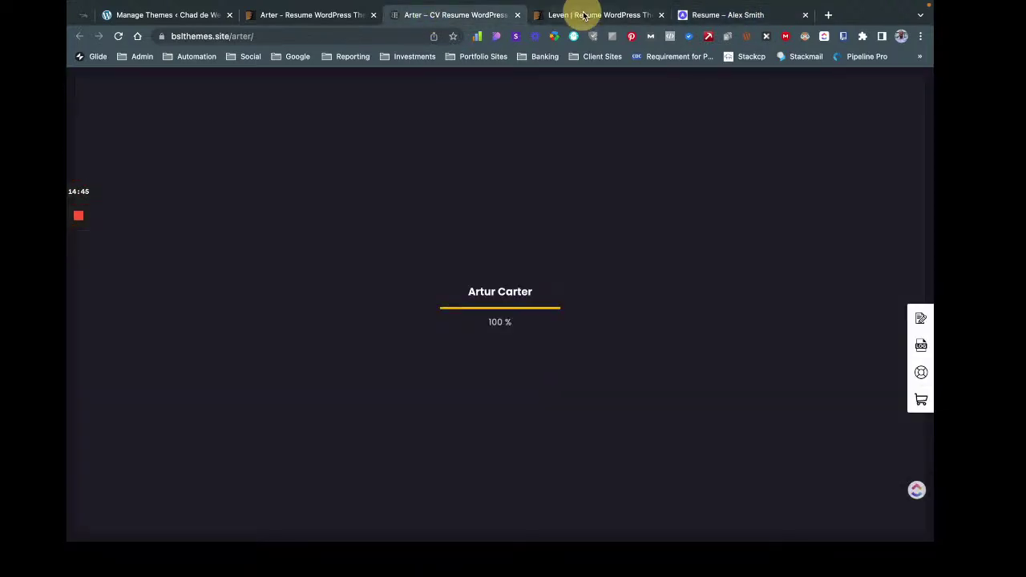
pyautogui.click(584, 16)
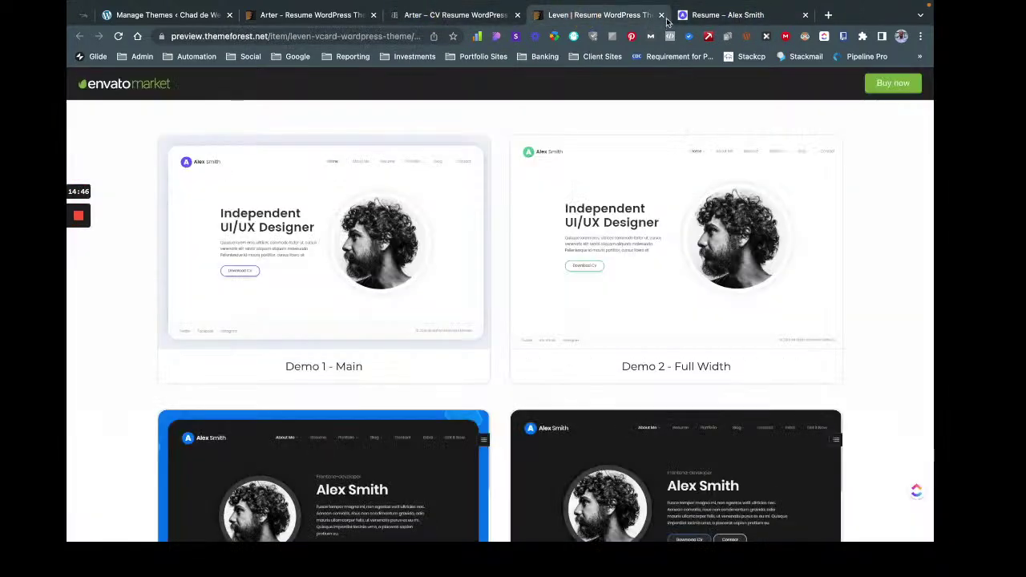
pyautogui.click(662, 15)
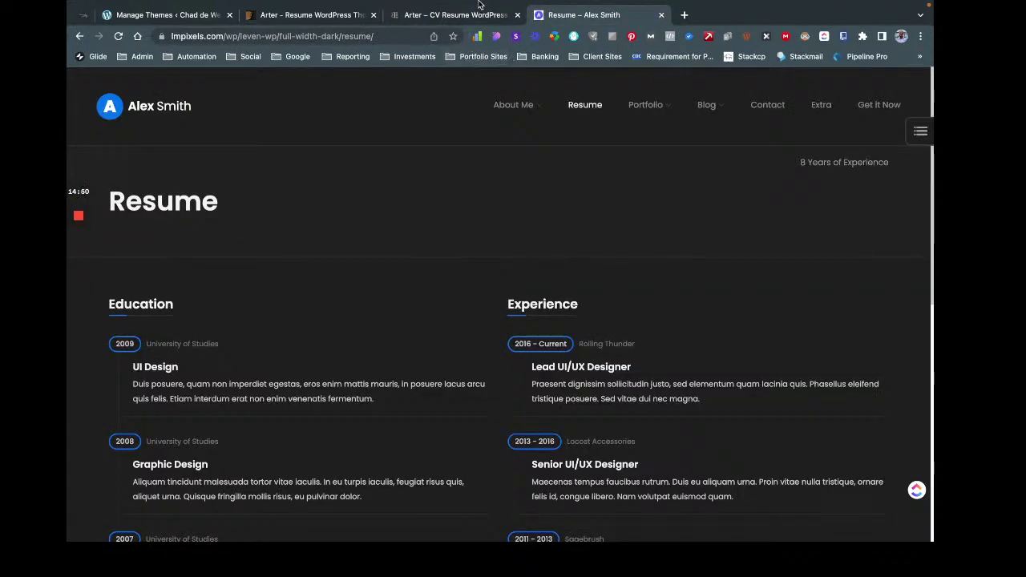
# Examine the Arter demo's home page, including its navigation menu, profile sidebar, services, price plans and recommendations.
pyautogui.click(458, 48)
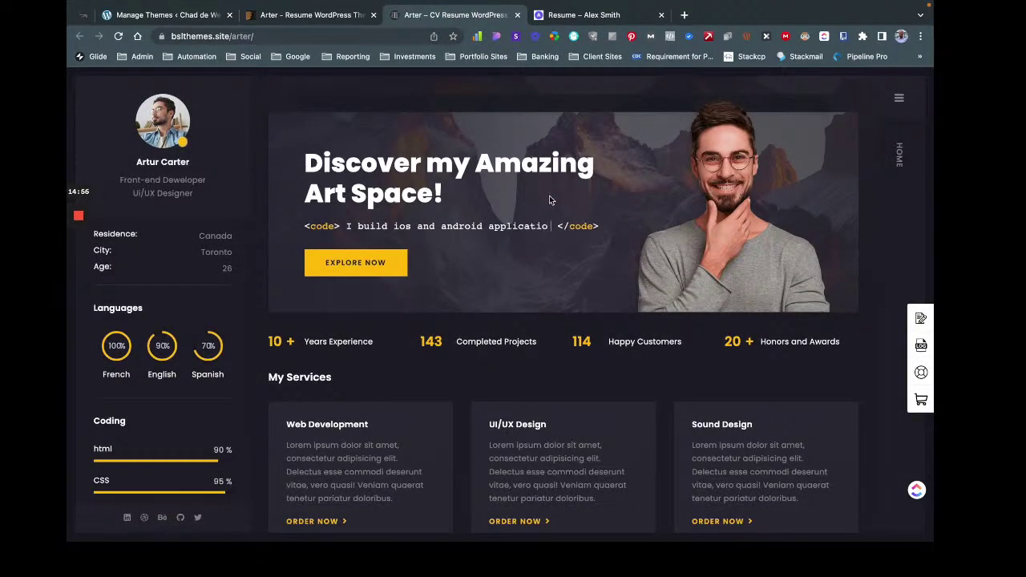
pyautogui.click(899, 96)
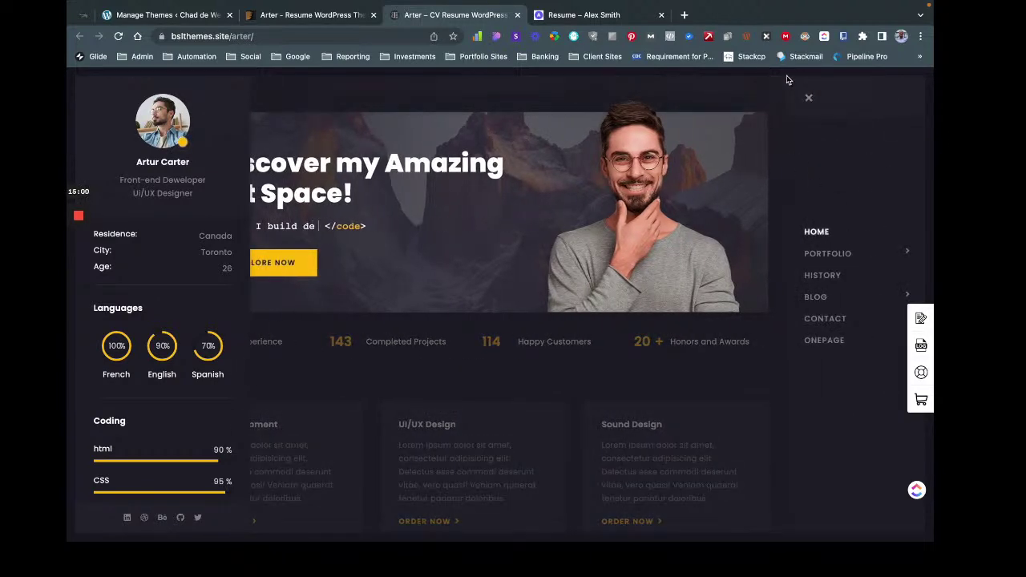
pyautogui.click(808, 97)
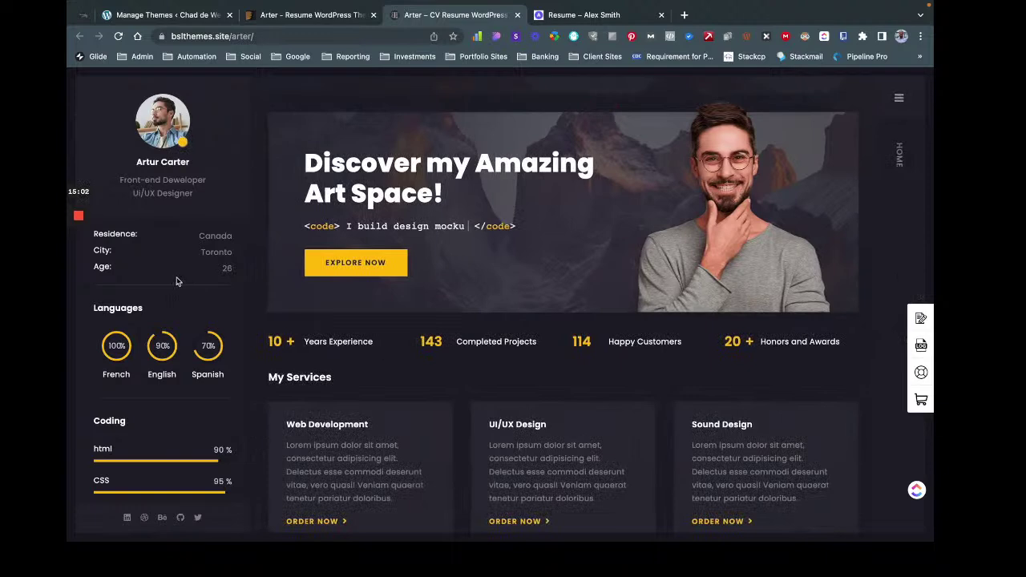
pyautogui.scroll(-6, 176, 276)
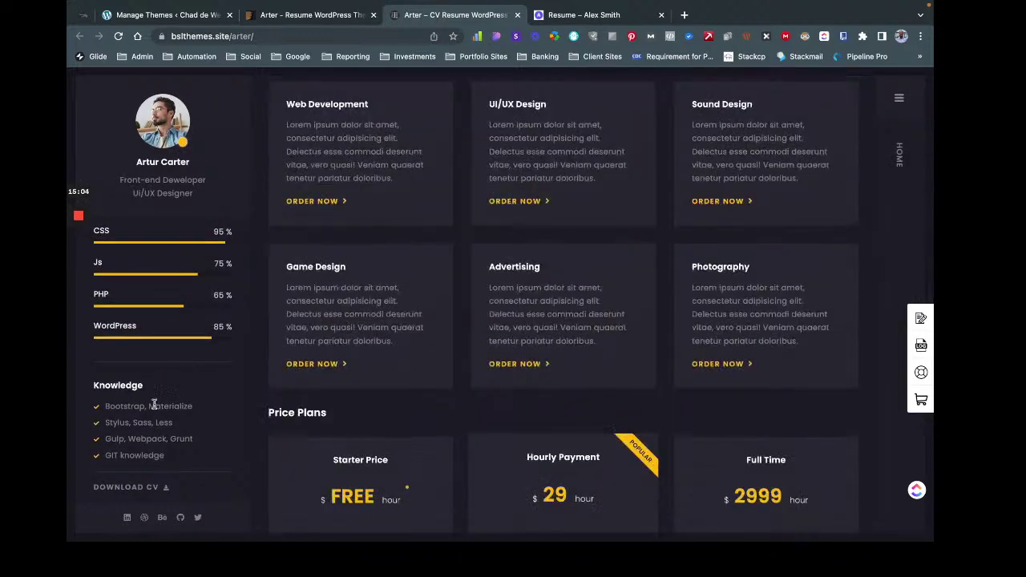
pyautogui.scroll(-5, 321, 365)
pyautogui.scroll(-4, 336, 369)
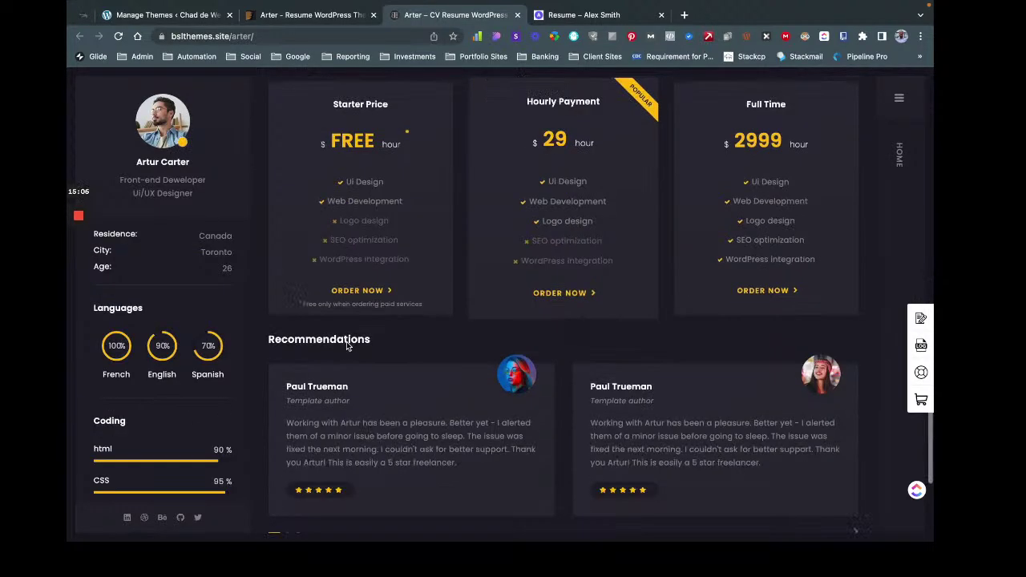
pyautogui.scroll(2, 382, 284)
pyautogui.scroll(3, 382, 284)
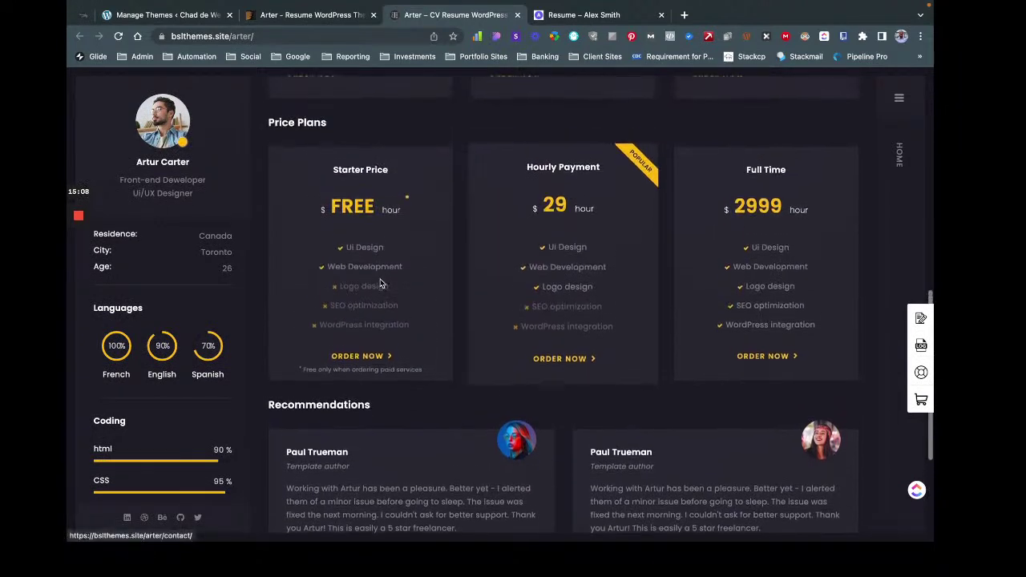
pyautogui.scroll(5, 379, 285)
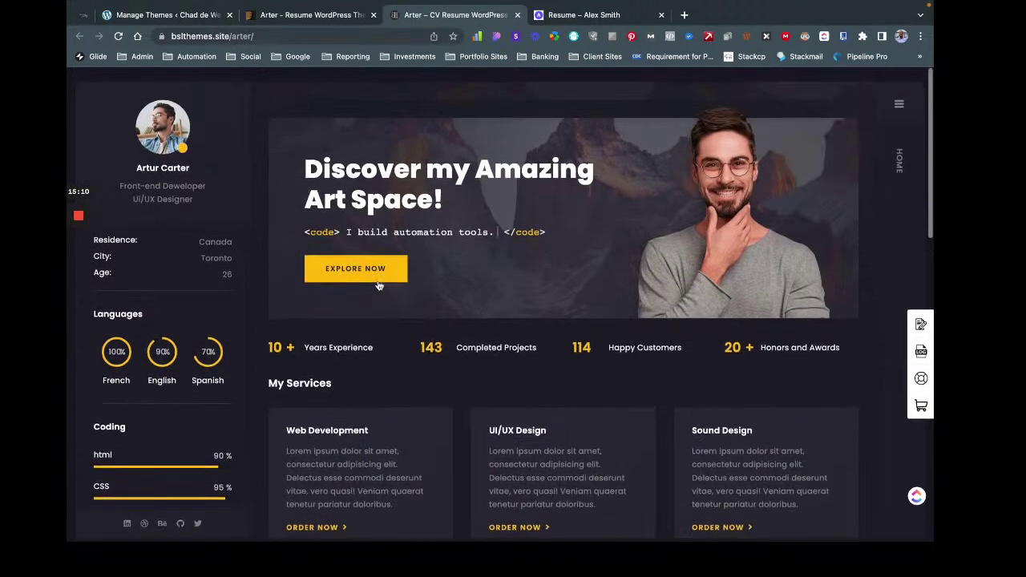
# Review the Leven demo's dark Resume page down to its certificates and skills sections.
pyautogui.click(581, 16)
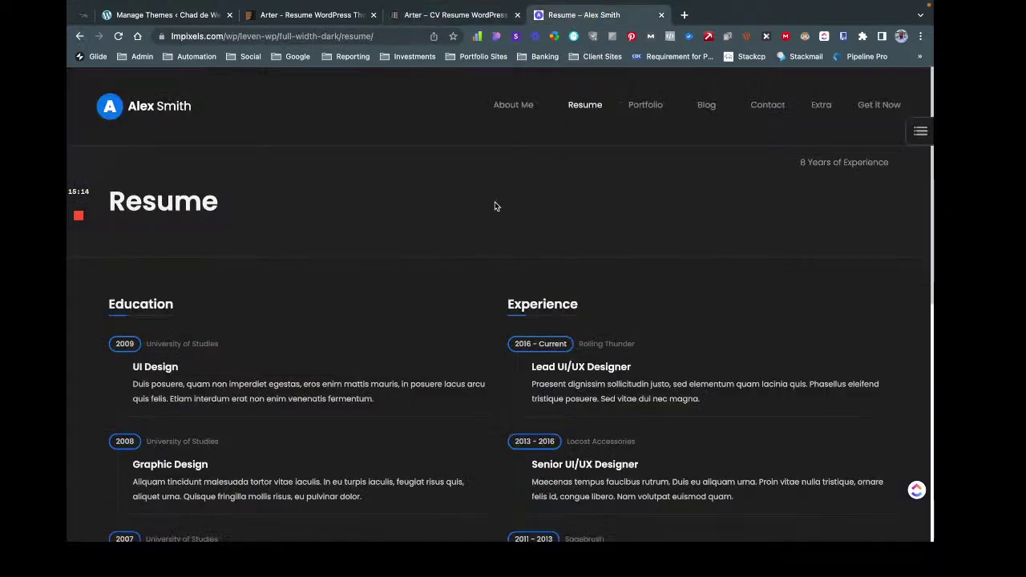
pyautogui.scroll(-6, 494, 202)
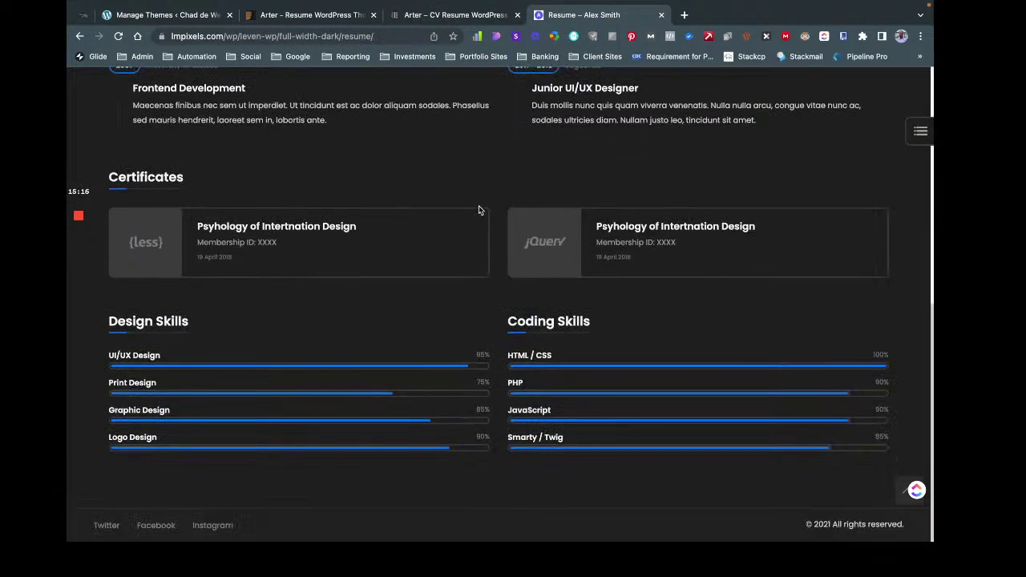
pyautogui.scroll(8, 443, 248)
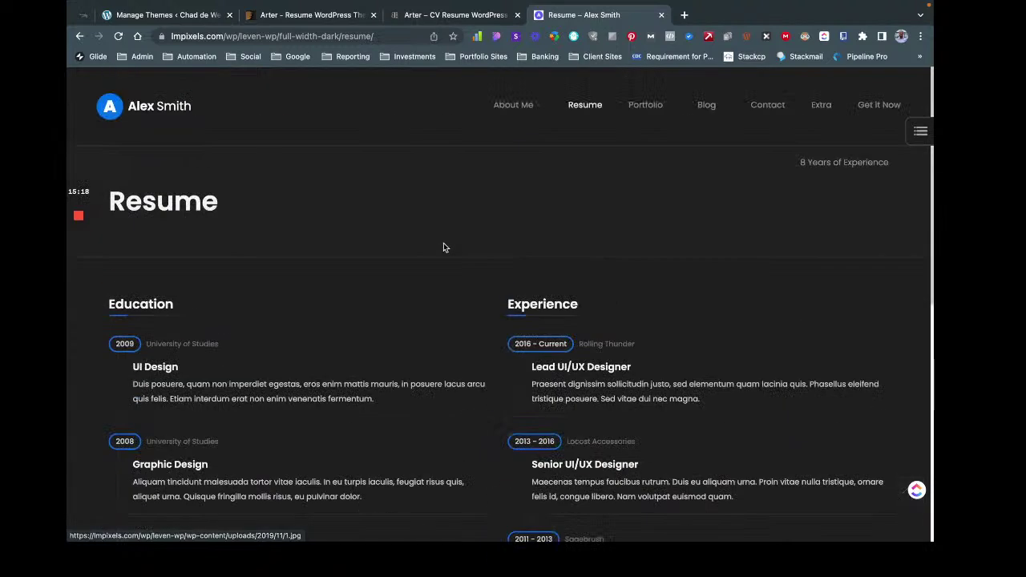
# Open the Home 1 page of the Leven full-width dark demo and copy its web address.
pyautogui.moveTo(524, 104)
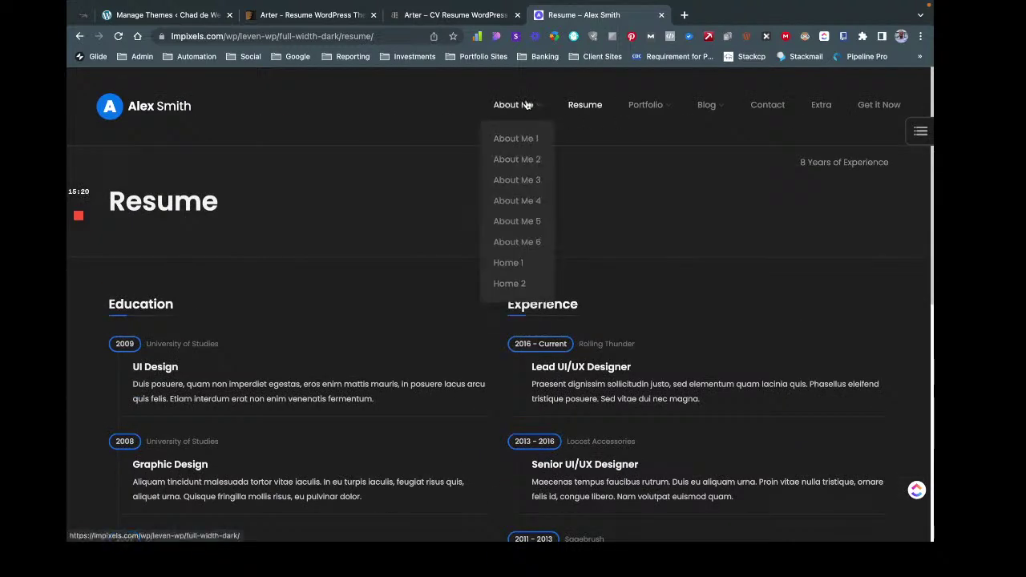
pyautogui.click(519, 264)
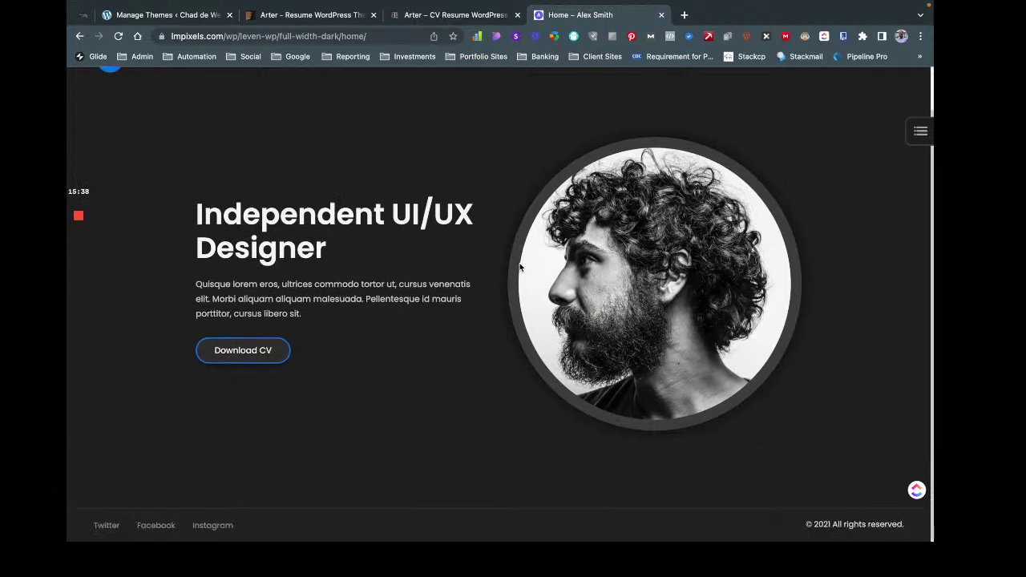
pyautogui.click(387, 42)
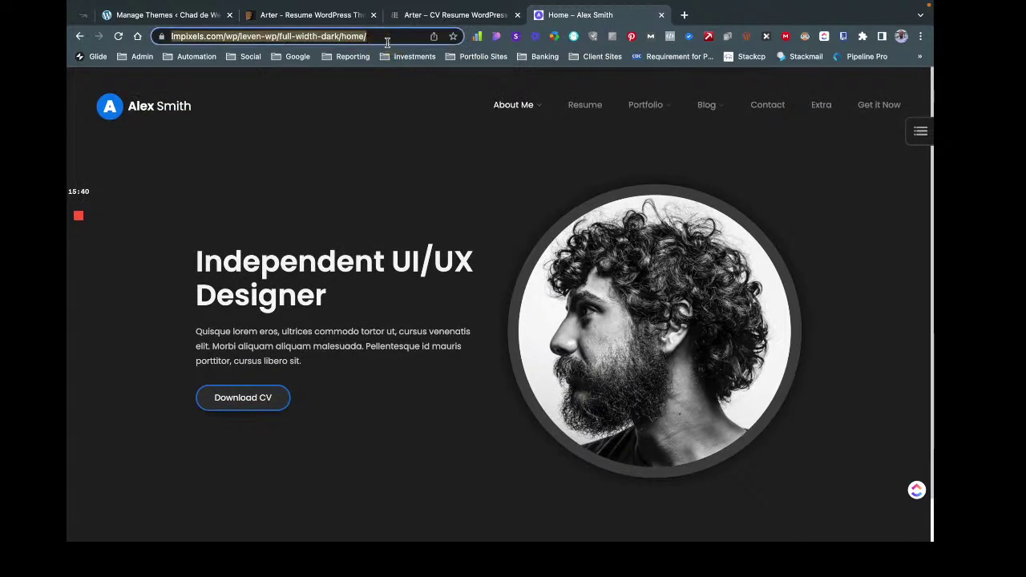
# Open the Glide bookmark in a new browser tab and pin the WordPress Manage Themes tab.
pyautogui.click(684, 15)
pyautogui.click(89, 59)
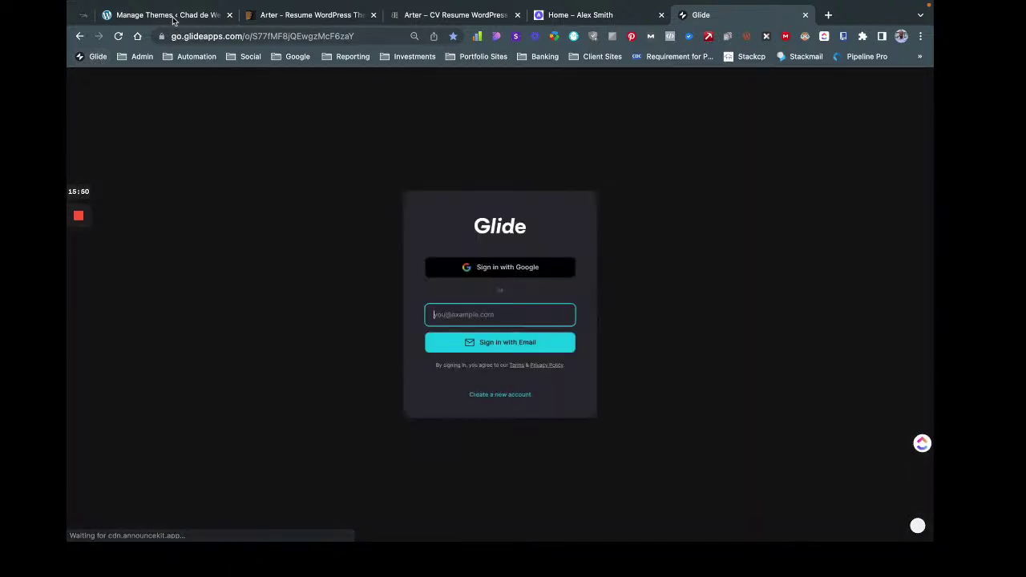
pyautogui.click(174, 18)
pyautogui.rightClick(173, 17)
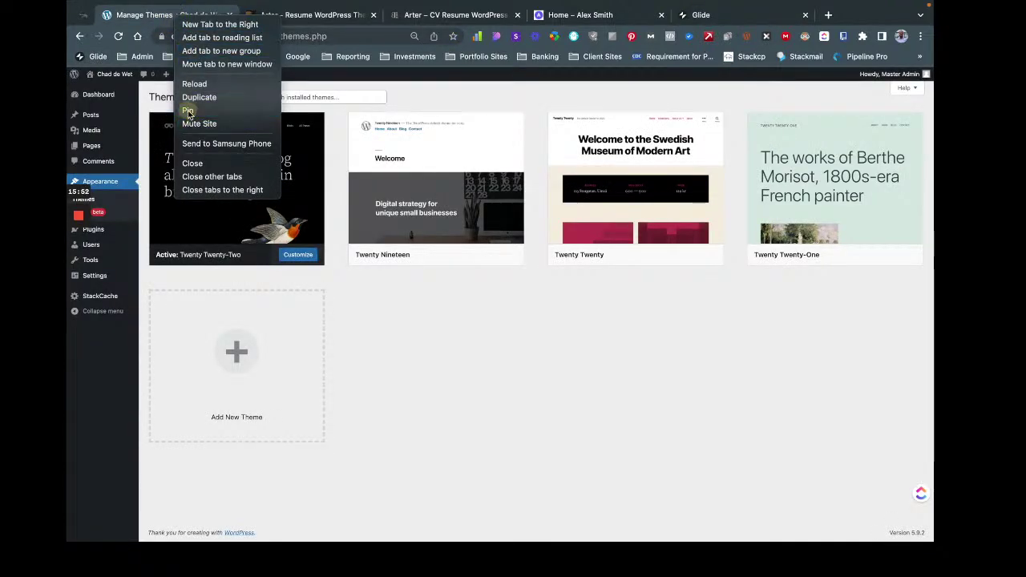
pyautogui.click(196, 110)
# Return to Glide and sign in through Google with the Gmail account.
pyautogui.click(641, 15)
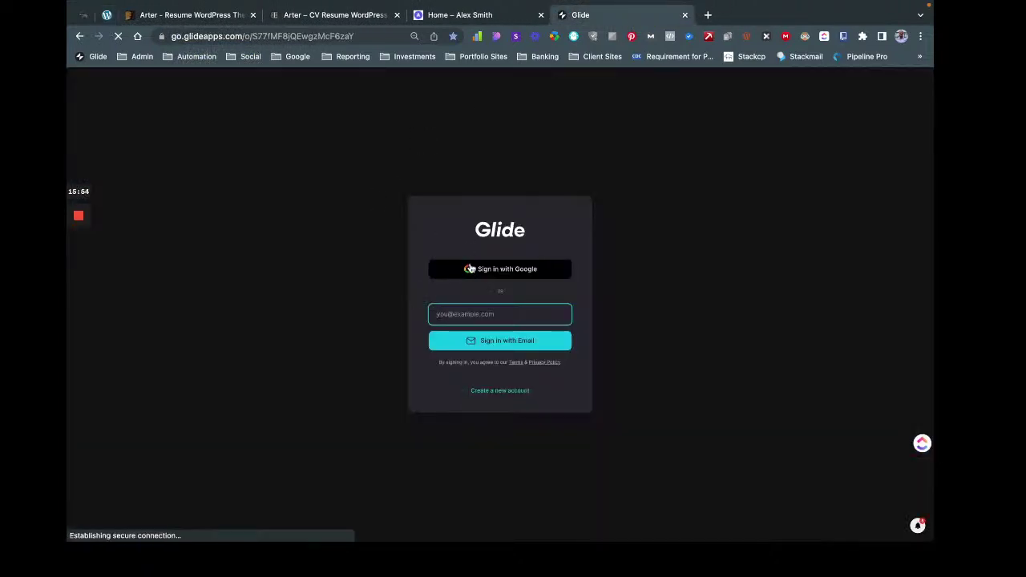
pyautogui.click(470, 268)
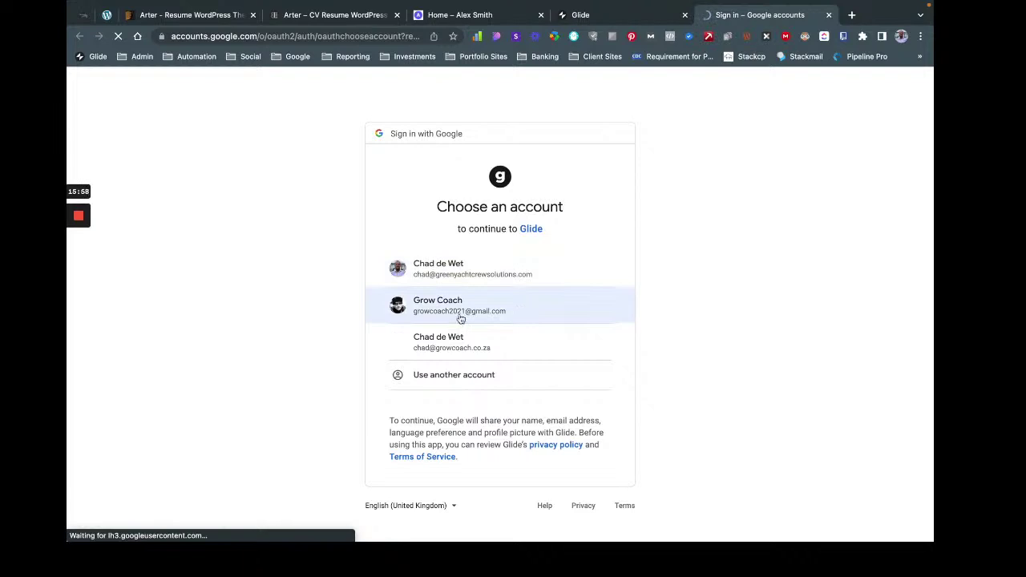
pyautogui.click(479, 306)
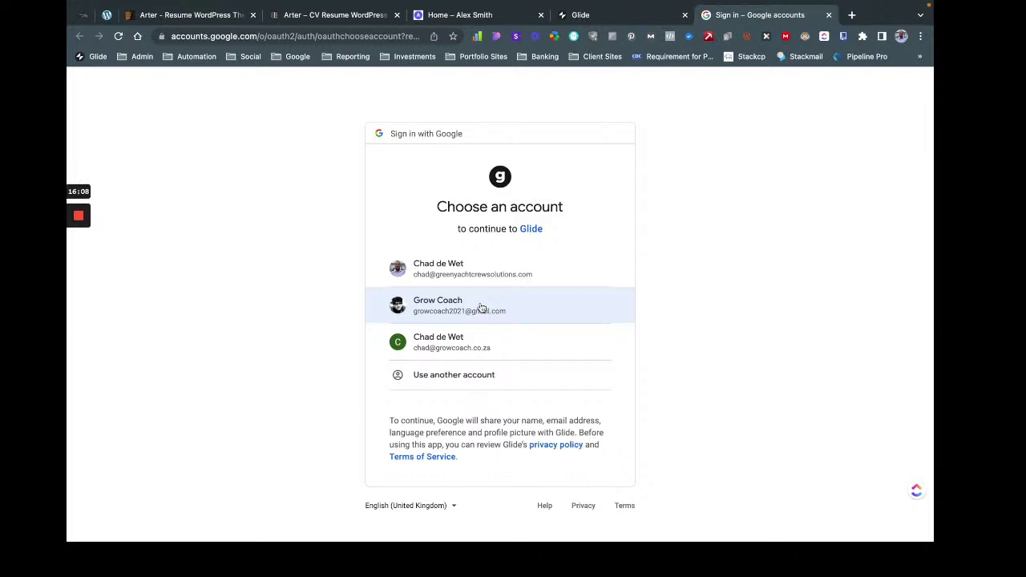
pyautogui.click(481, 307)
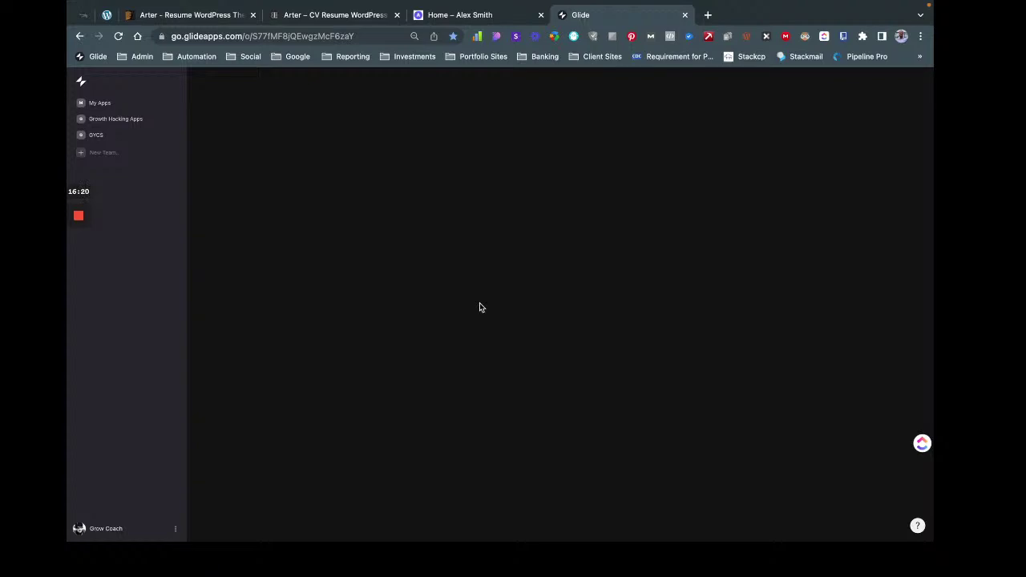
# Show My Apps in Glide and open the Automate.it app for editing.
pyautogui.click(119, 105)
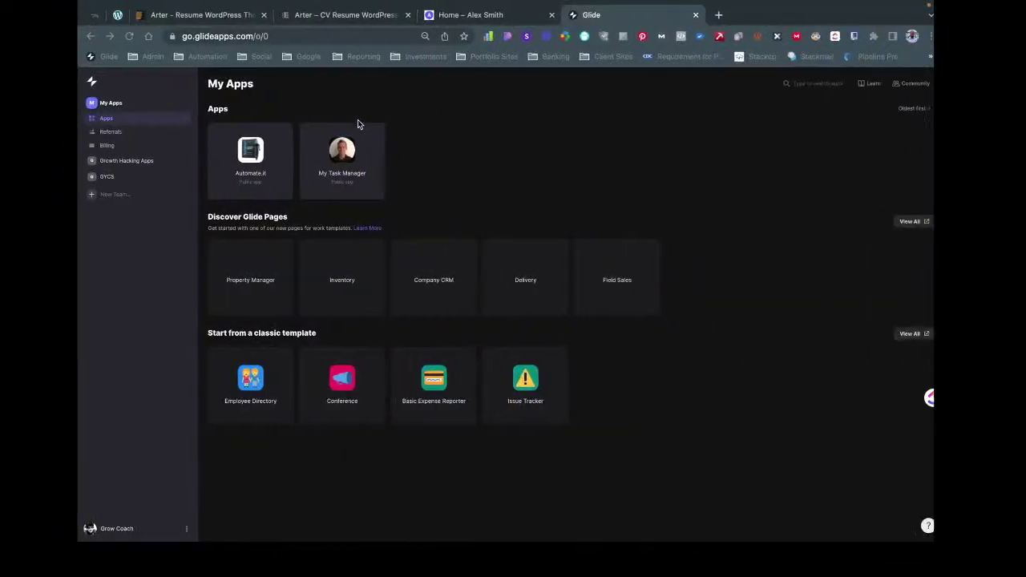
pyautogui.click(357, 121)
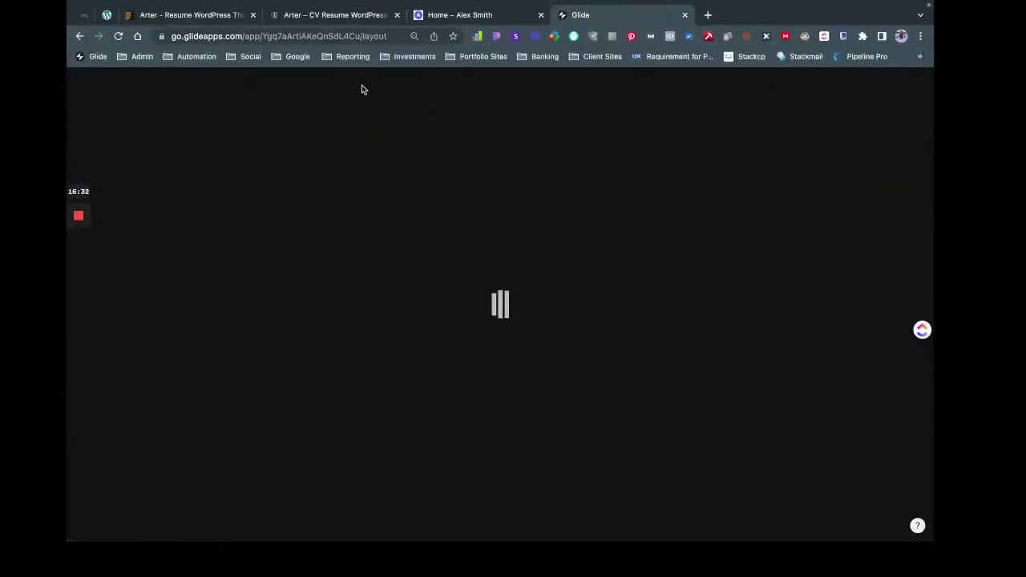
pyautogui.click(457, 15)
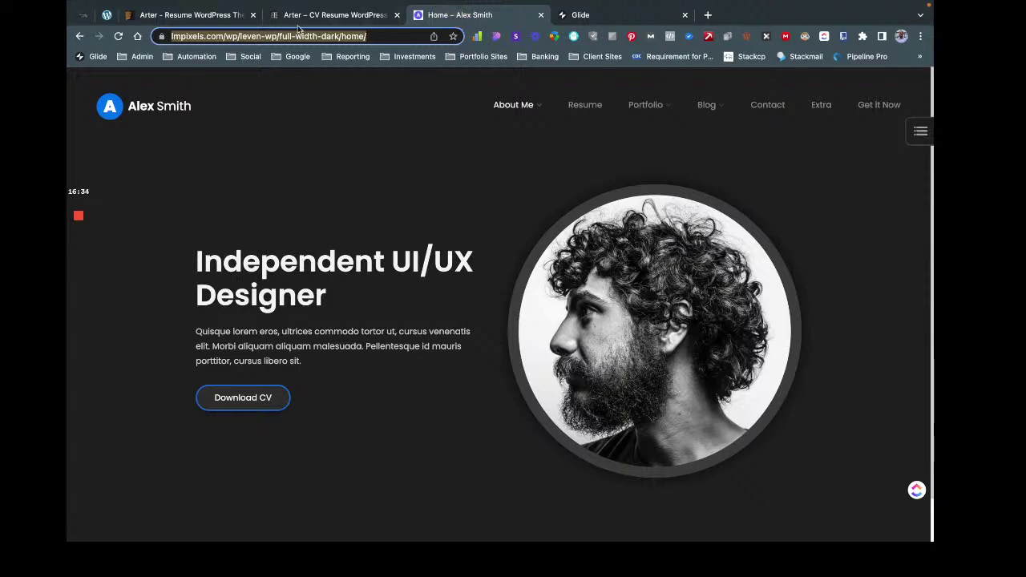
pyautogui.click(638, 17)
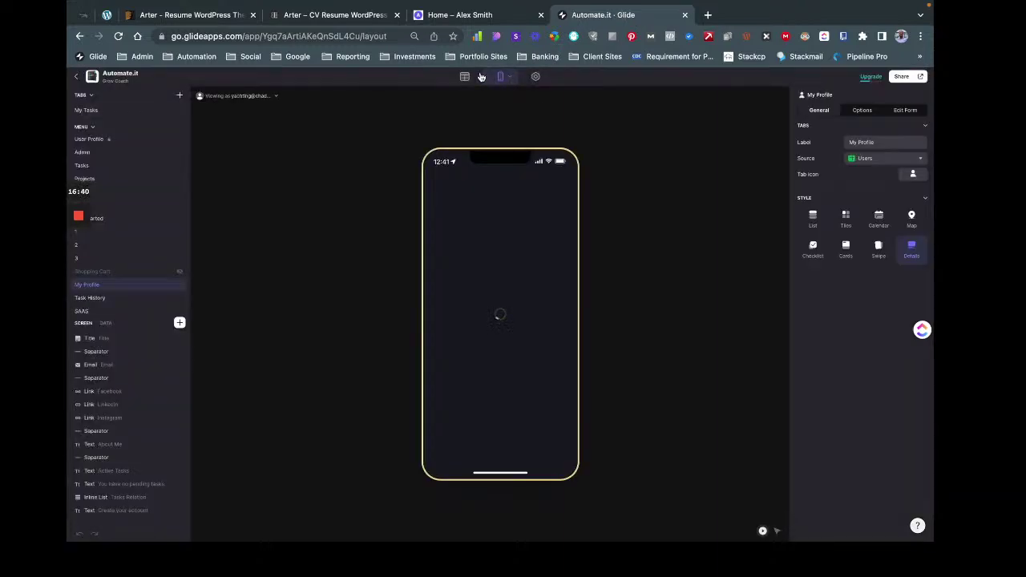
pyautogui.click(463, 76)
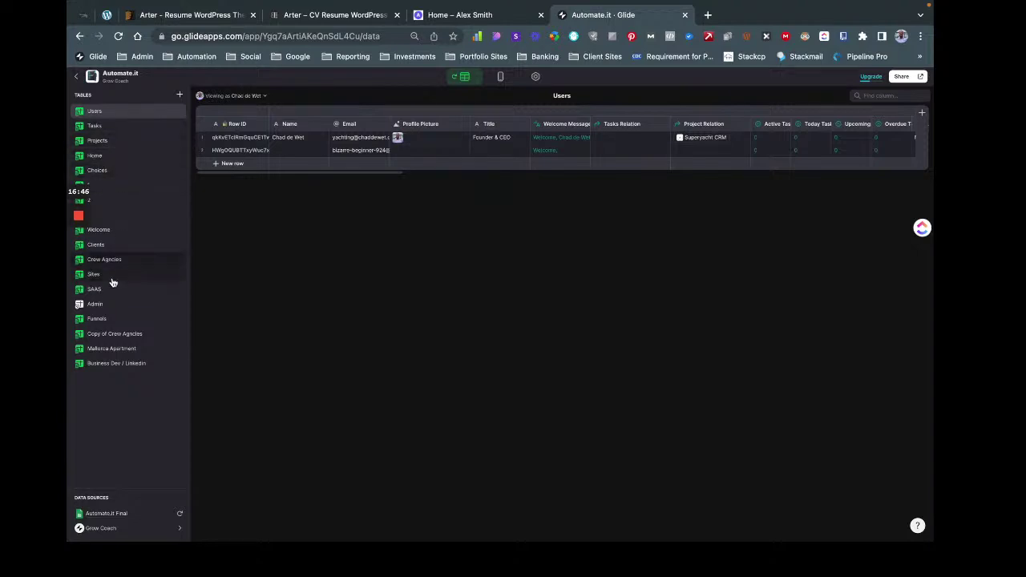
pyautogui.click(127, 304)
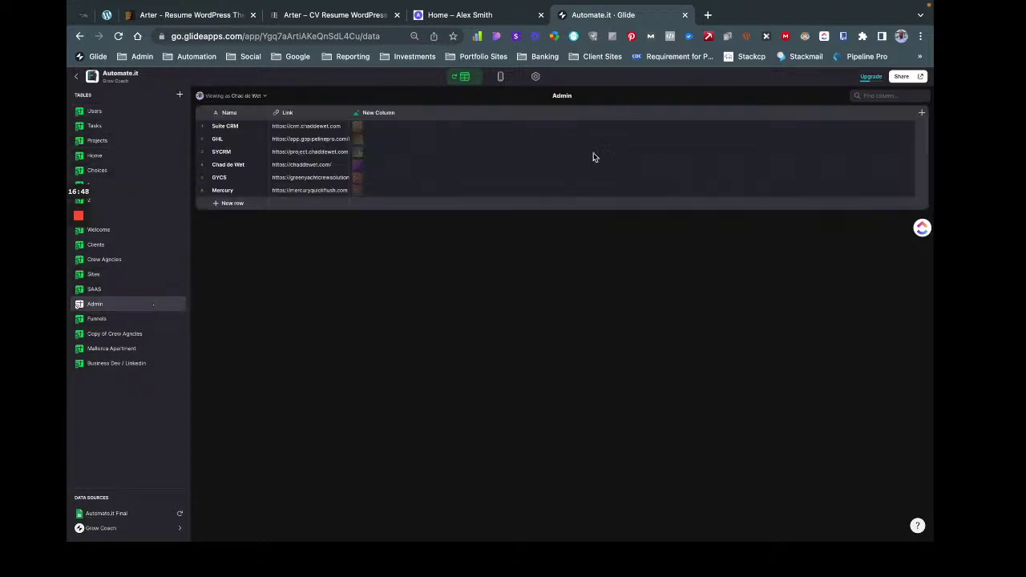
pyautogui.click(229, 205)
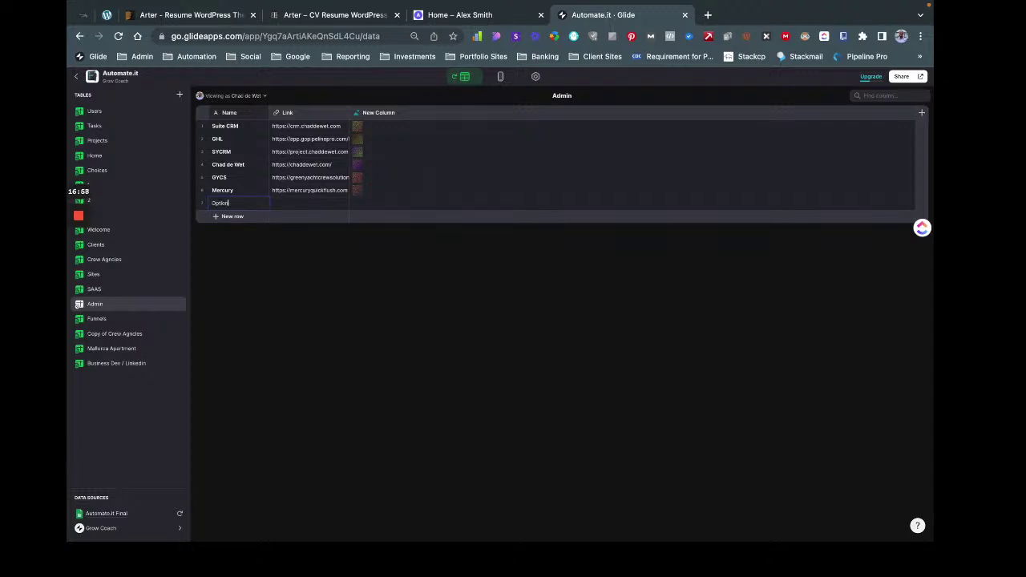
pyautogui.press('Tab')
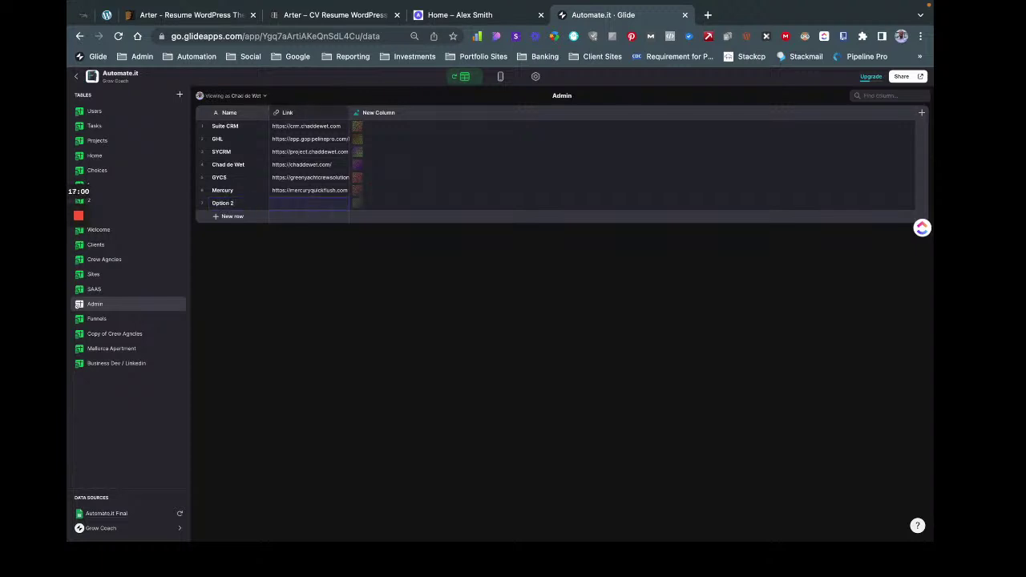
pyautogui.hotkey('ctrl', 'v')
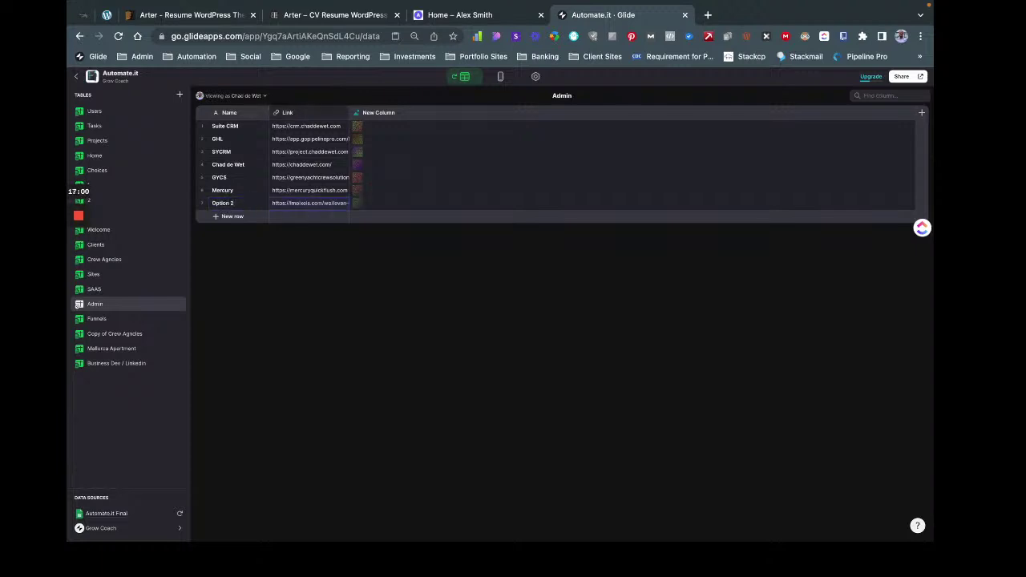
pyautogui.click(227, 217)
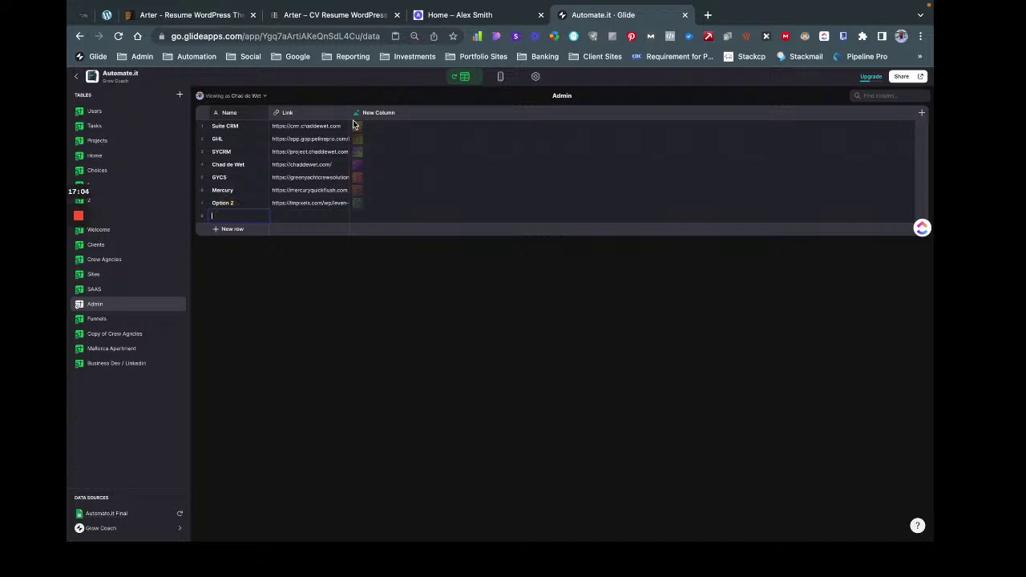
pyautogui.click(324, 16)
pyautogui.click(222, 34)
pyautogui.hotkey('ctrl', 'c')
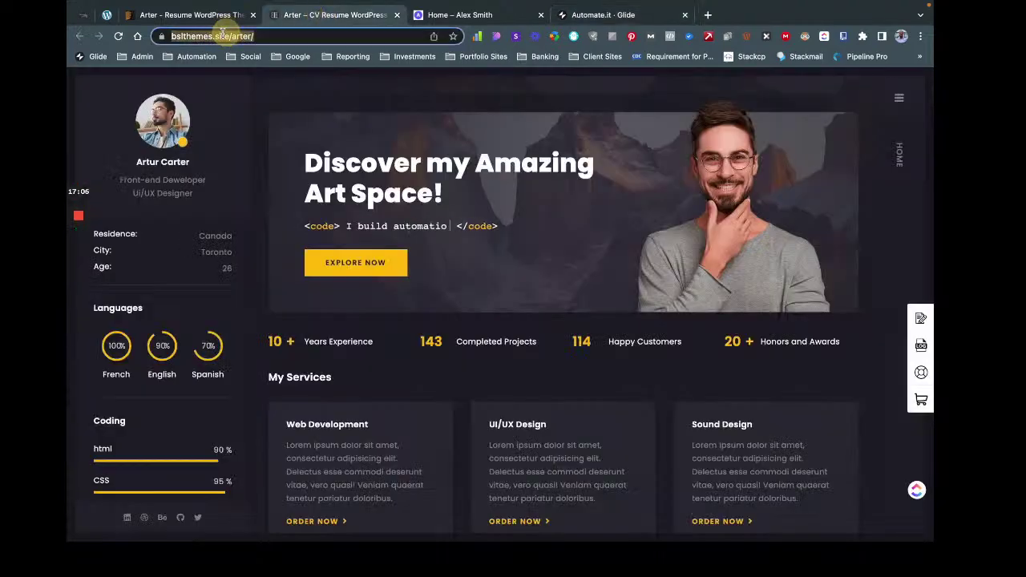
pyautogui.click(614, 16)
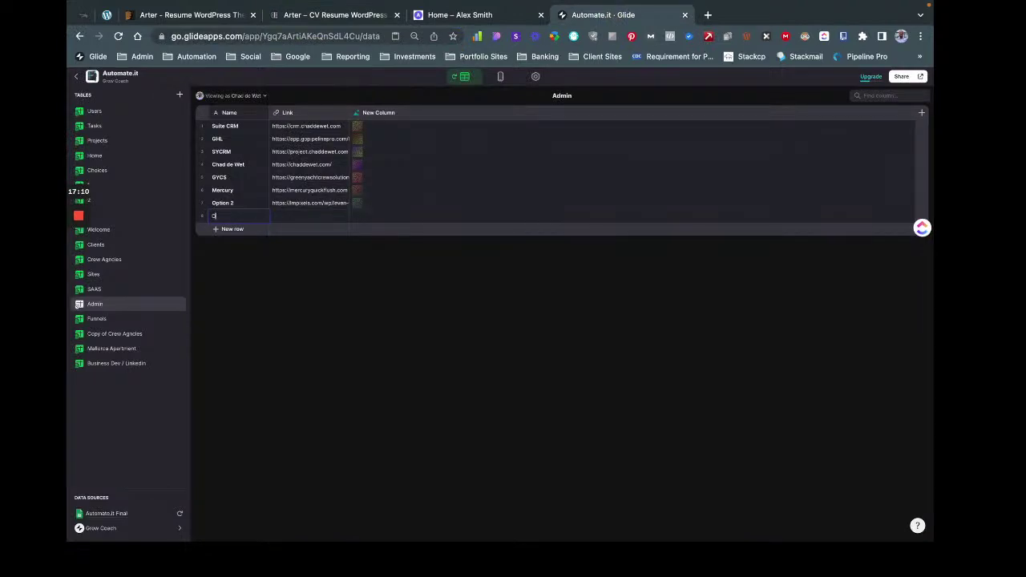
pyautogui.write('Option 1')
pyautogui.press('Tab')
pyautogui.hotkey('ctrl', 'v')
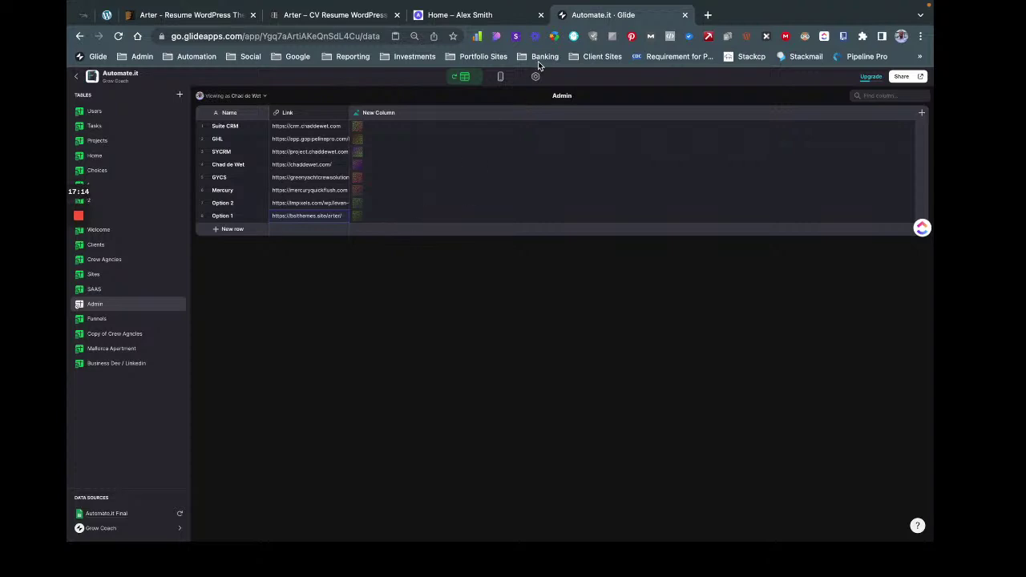
# In the app's layout editor, set the Open Link action of the Admin screen's tiles list to the Web View target.
pyautogui.click(502, 80)
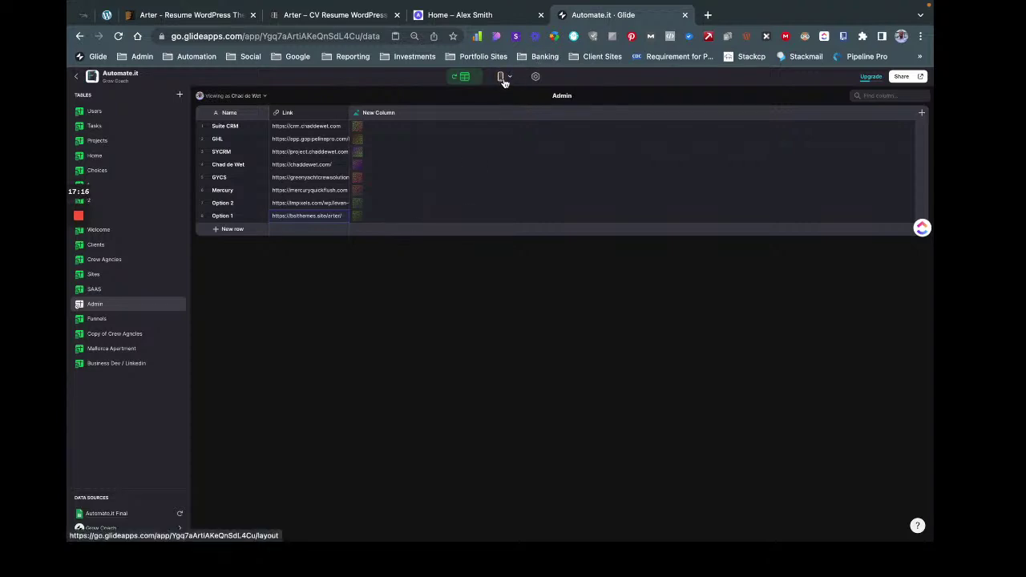
pyautogui.click(498, 78)
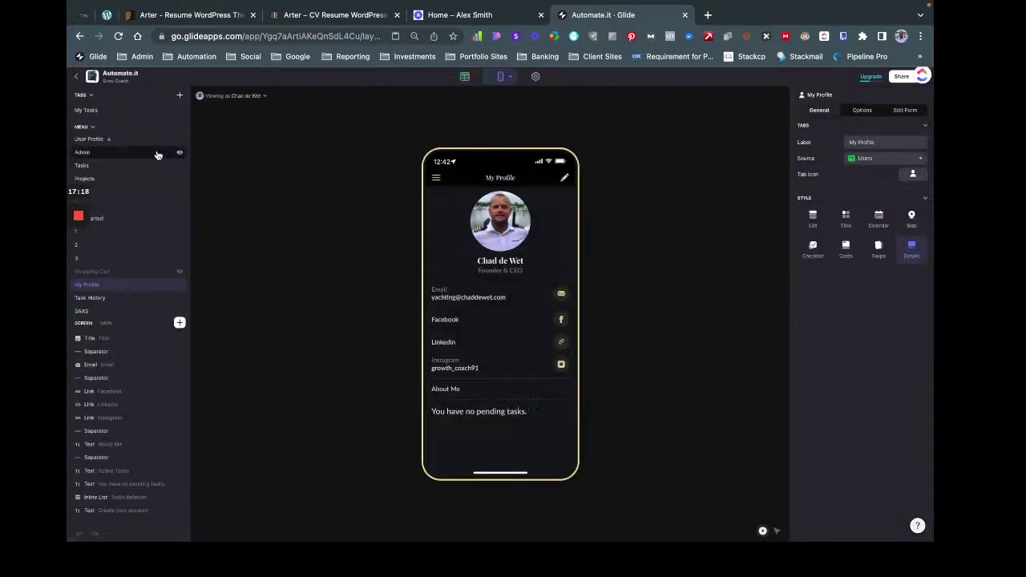
pyautogui.click(122, 151)
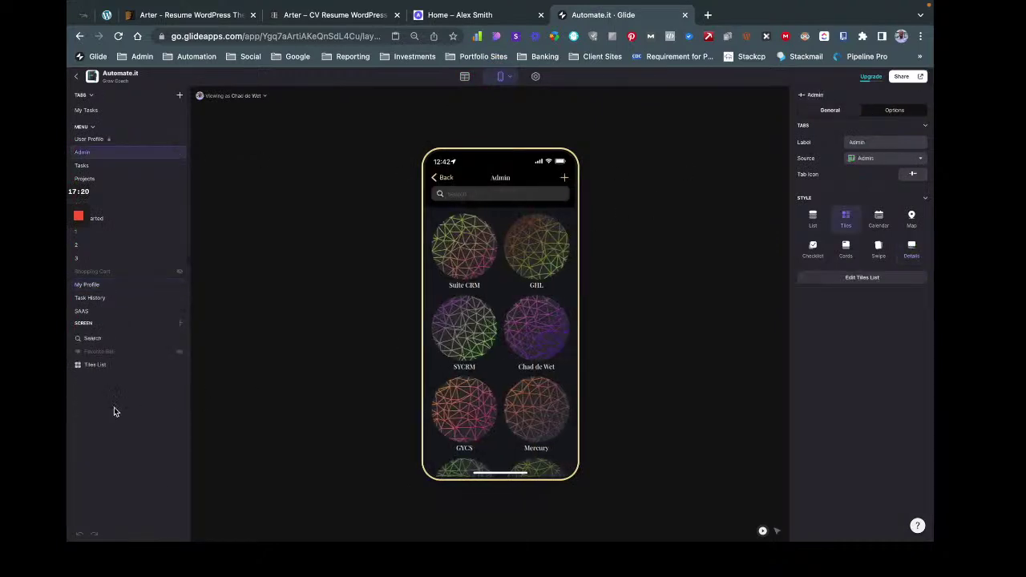
pyautogui.click(101, 367)
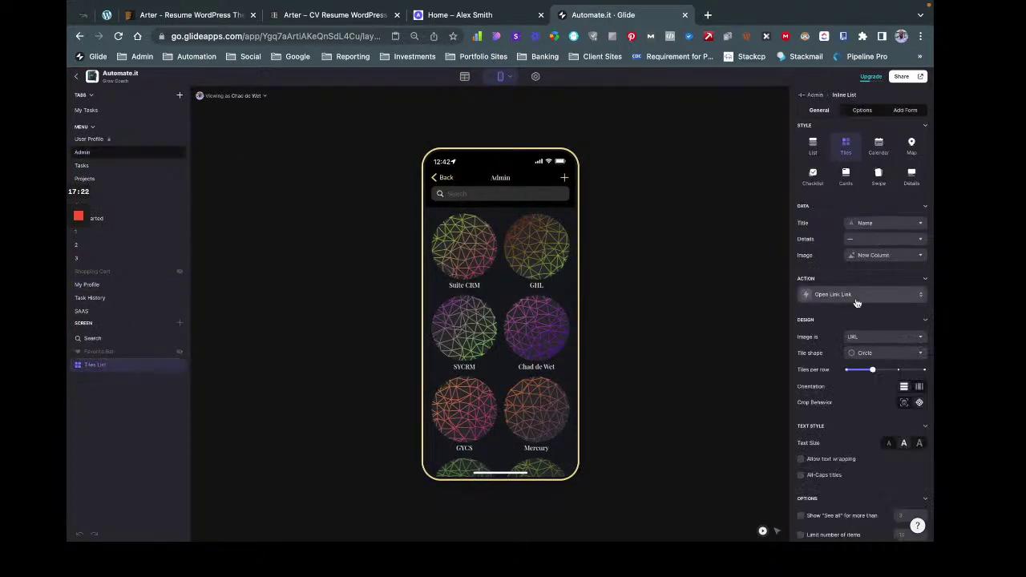
pyautogui.click(870, 298)
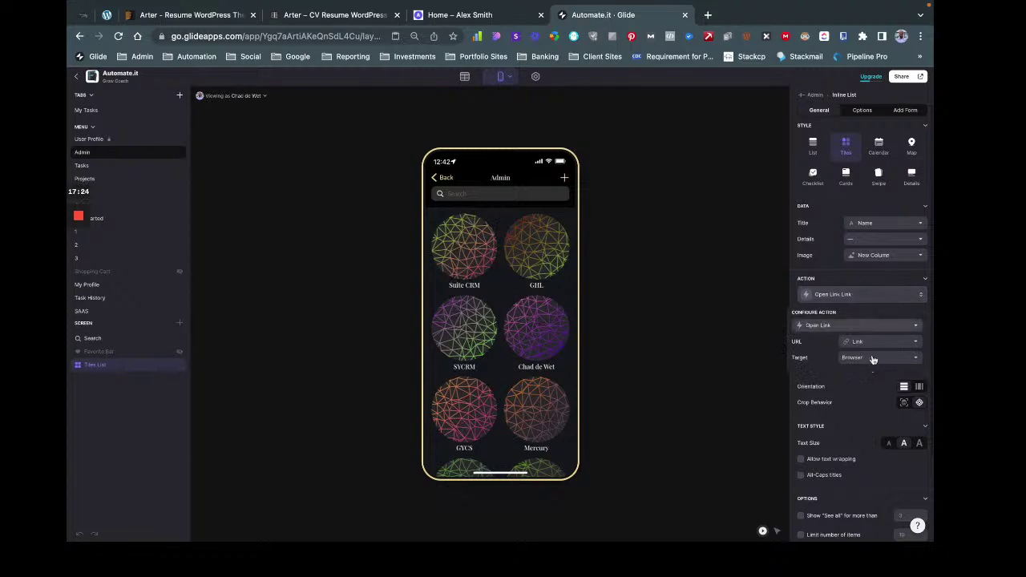
pyautogui.click(871, 365)
pyautogui.click(855, 407)
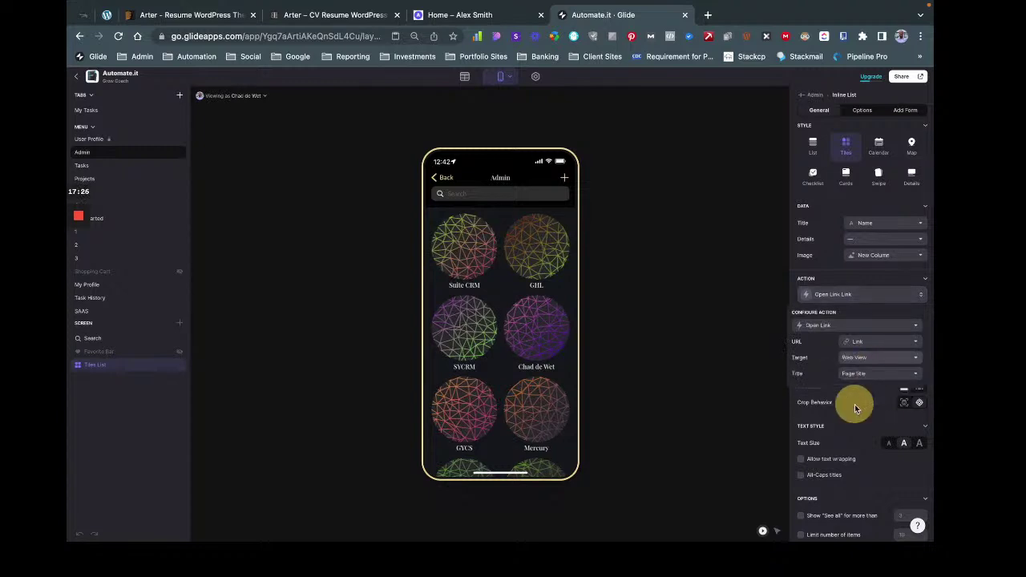
pyautogui.click(746, 340)
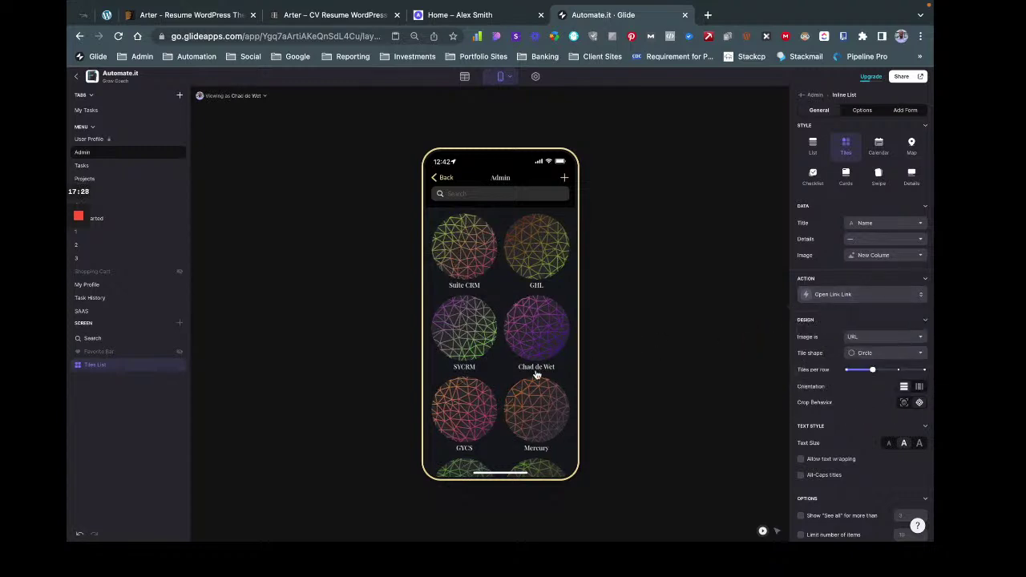
# Open the Option 2 tile in the phone preview and examine the Leven demo's home and Portfolio 2 Columns pages.
pyautogui.scroll(-1, 525, 384)
pyautogui.click(464, 454)
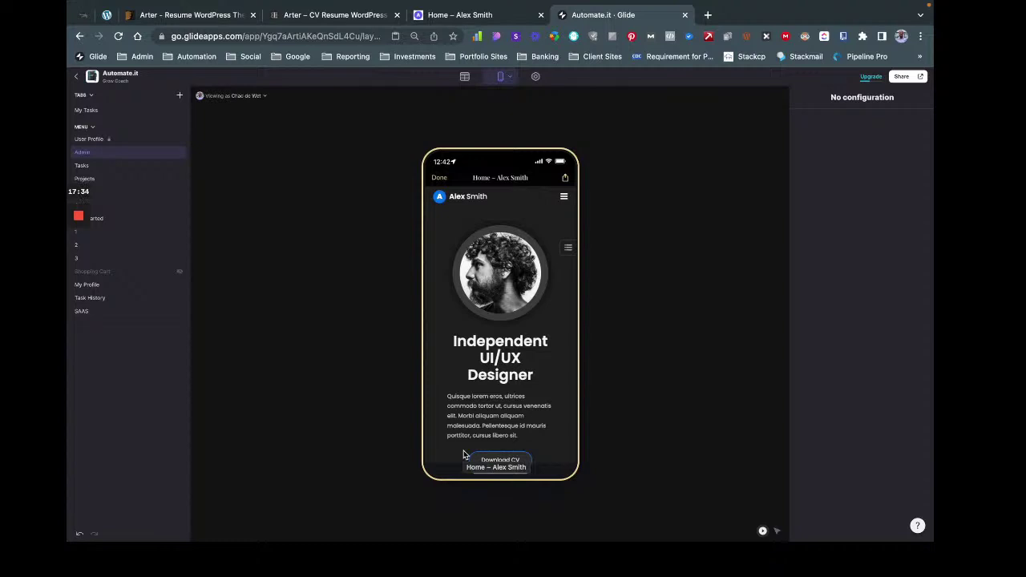
pyautogui.click(564, 197)
pyautogui.scroll(-5, 512, 266)
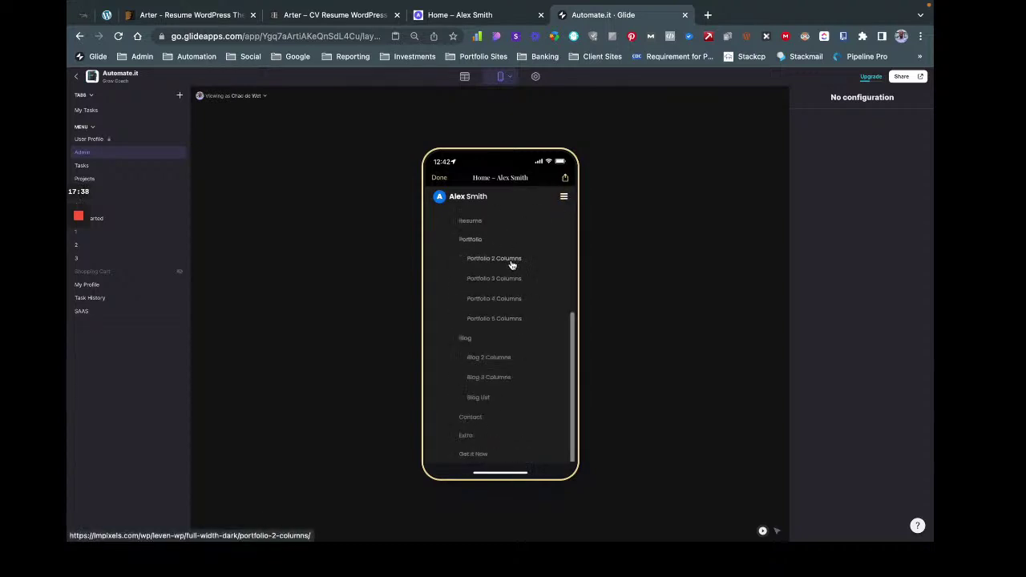
pyautogui.click(491, 259)
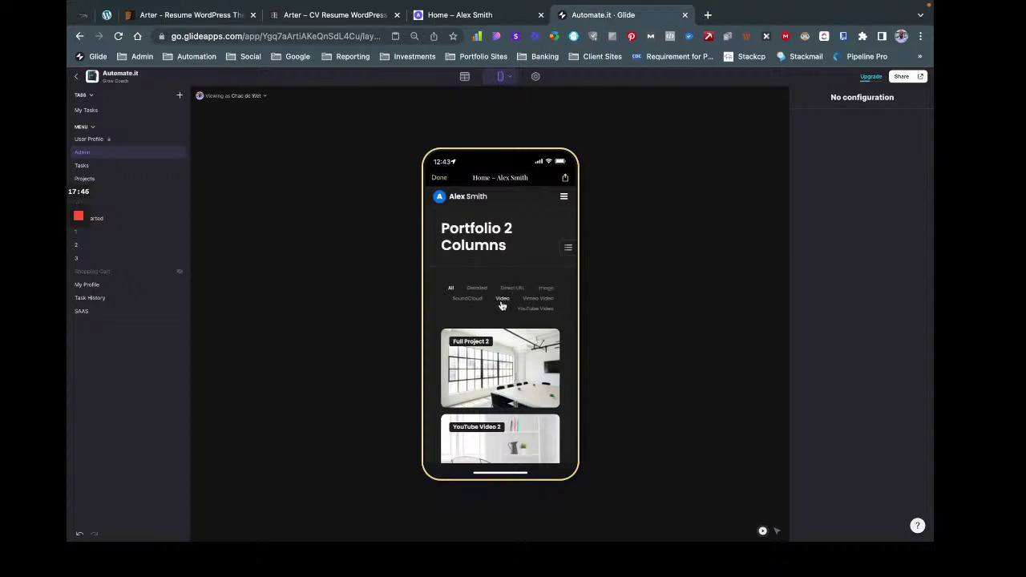
pyautogui.scroll(-5, 502, 305)
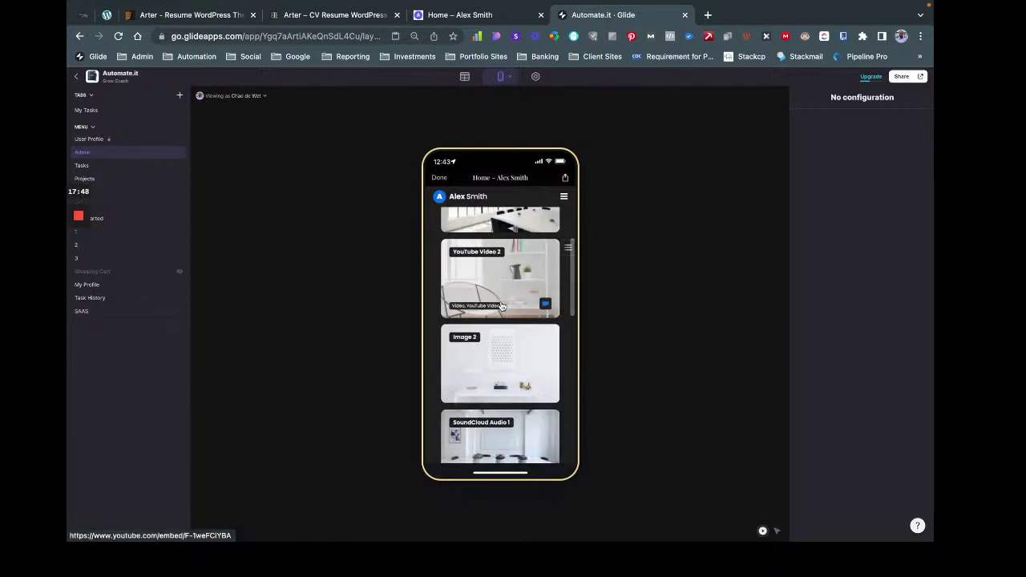
pyautogui.scroll(-3, 497, 307)
pyautogui.scroll(-5, 497, 307)
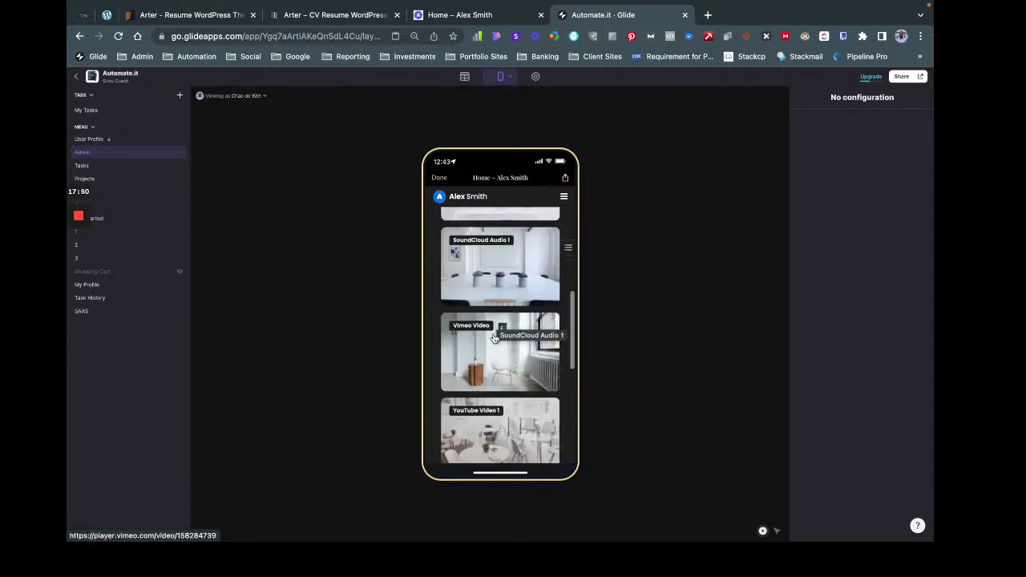
pyautogui.scroll(15, 495, 339)
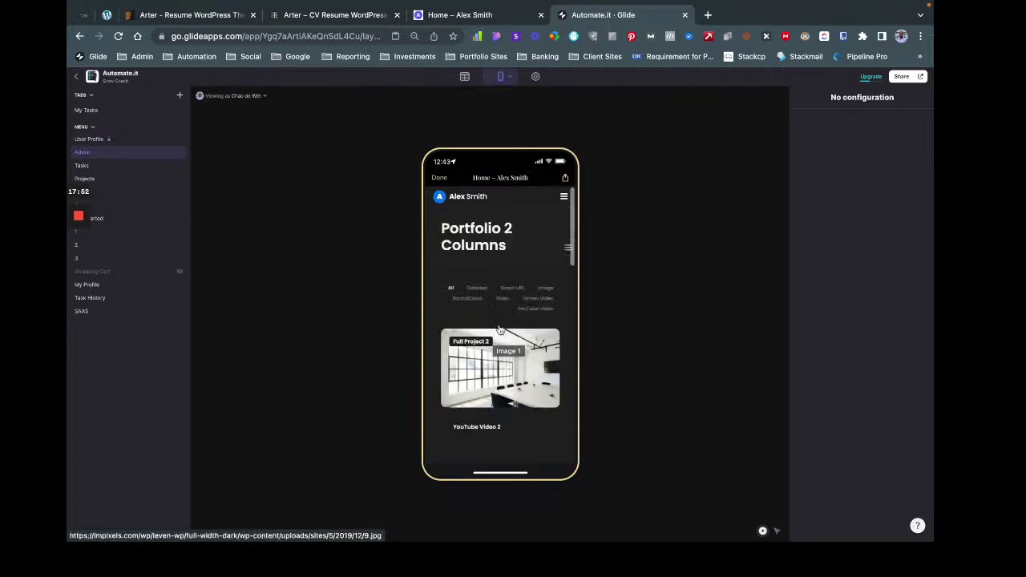
# Look through the Leven demo's Resume page in the phone preview and return to the Admin tiles.
pyautogui.click(561, 199)
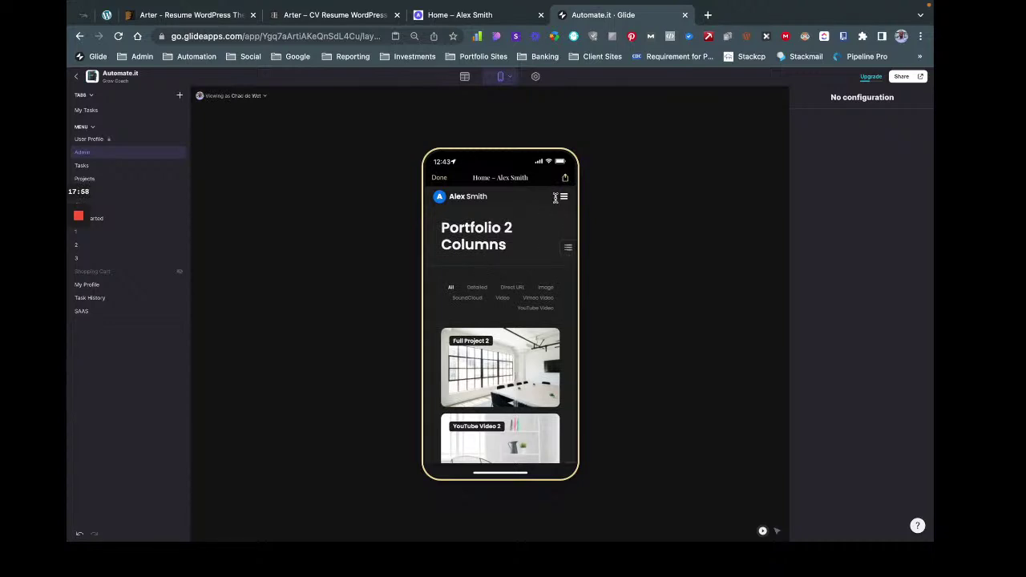
pyautogui.click(564, 198)
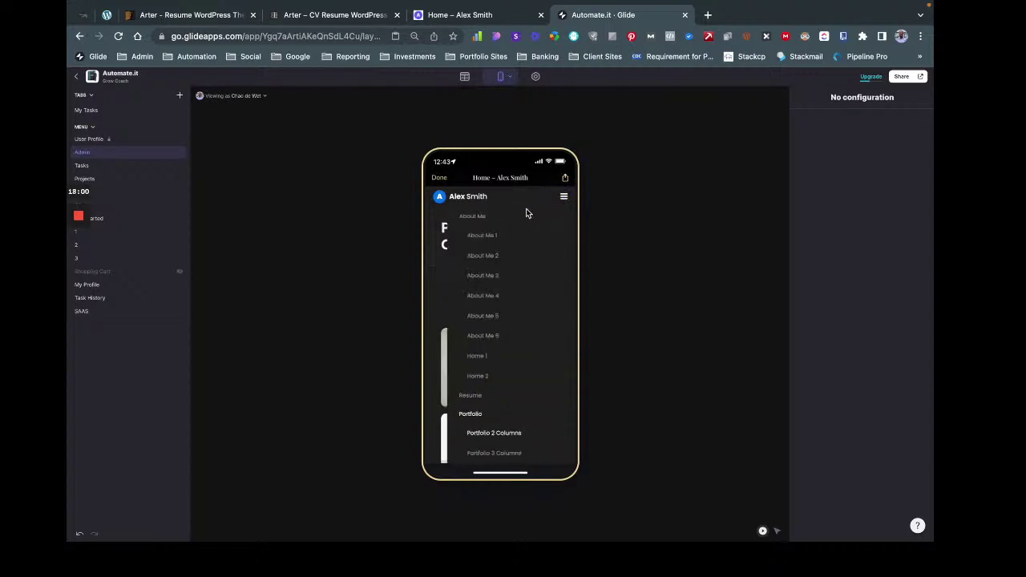
pyautogui.scroll(-1, 488, 366)
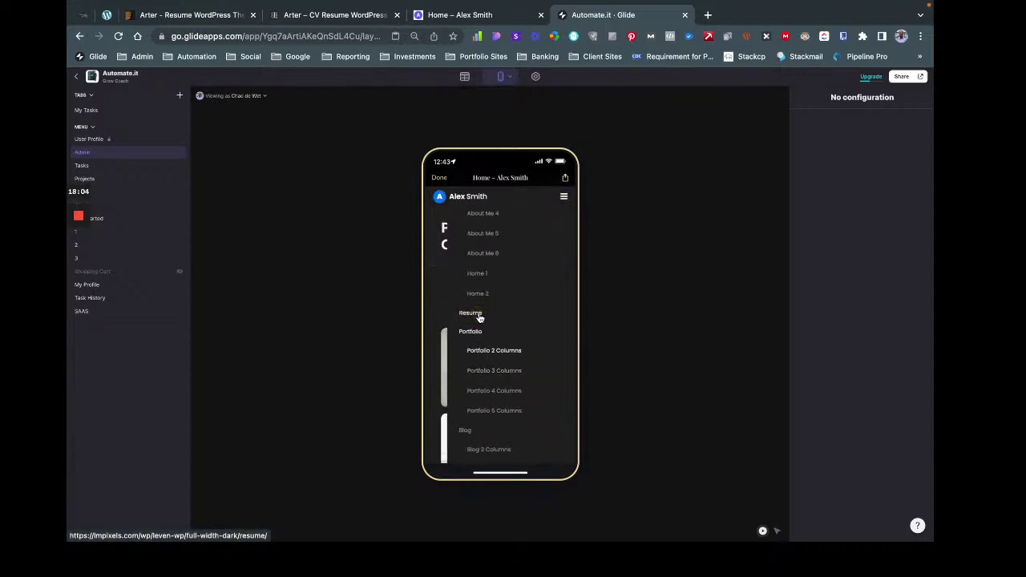
pyautogui.click(478, 315)
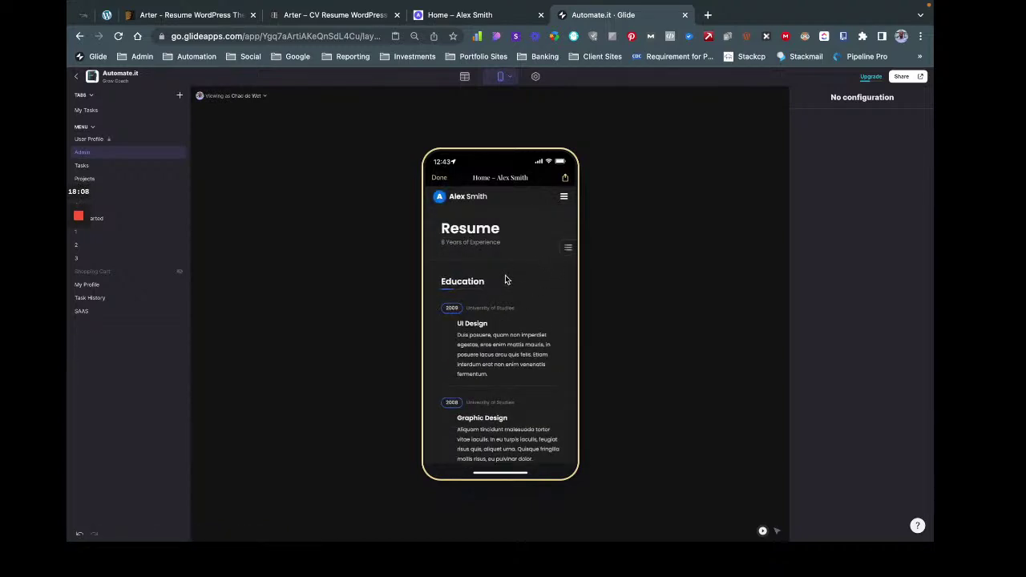
pyautogui.scroll(-5, 505, 280)
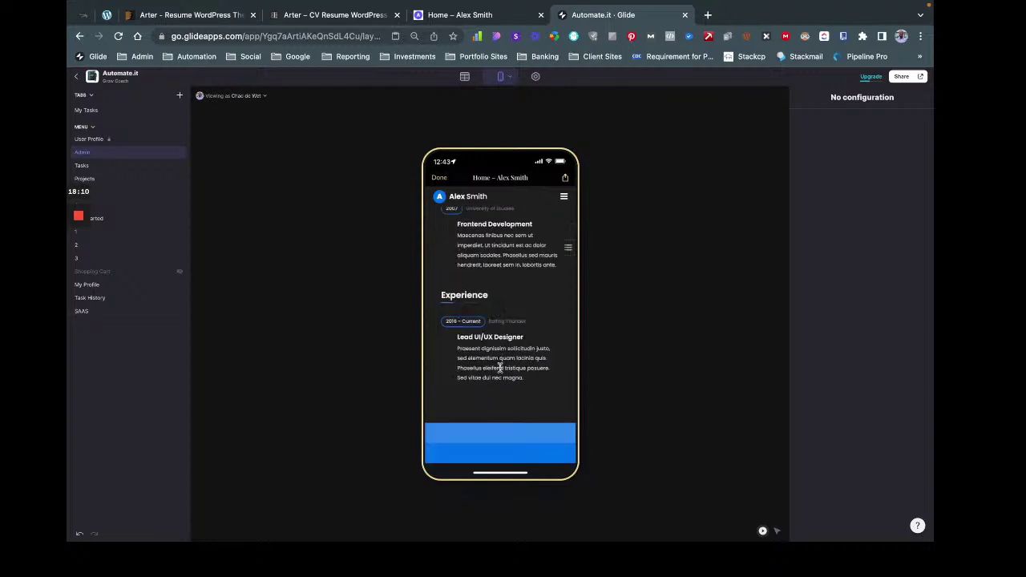
pyautogui.scroll(-3, 500, 367)
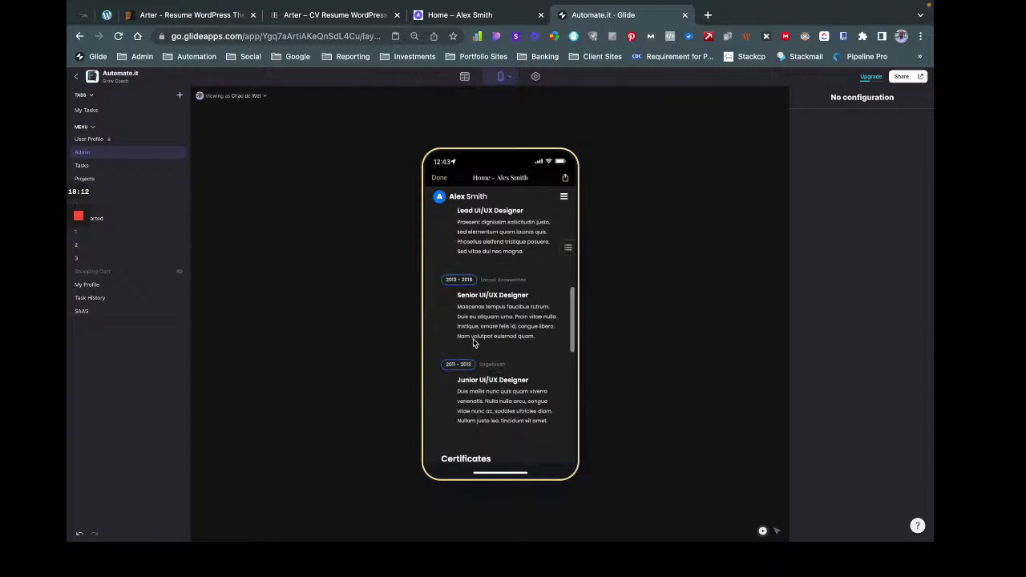
pyautogui.scroll(-8, 473, 342)
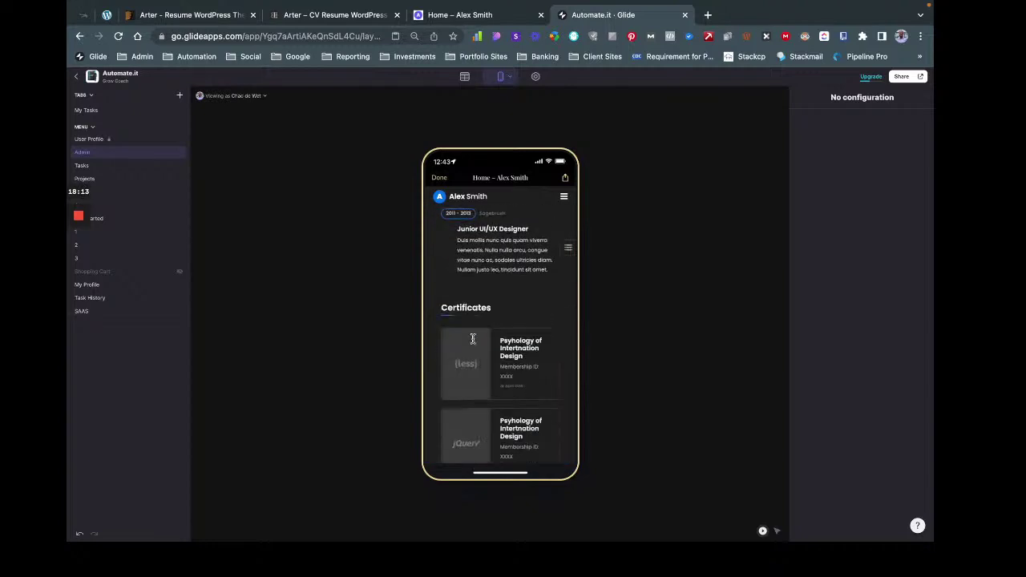
pyautogui.click(440, 178)
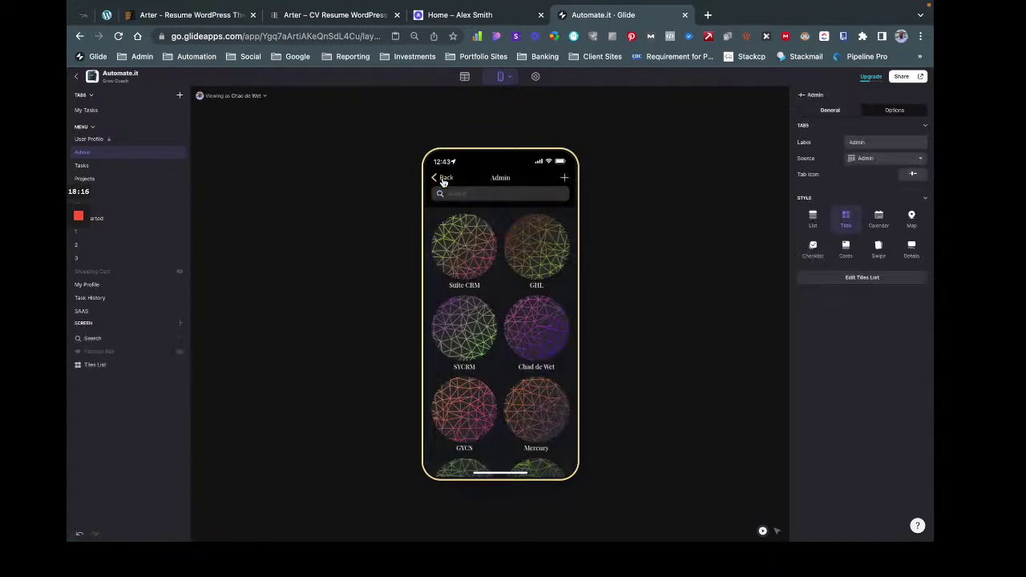
# Open the Option 1 tile in the phone preview and examine the Arter demo's home page from services to footer.
pyautogui.scroll(-2, 521, 423)
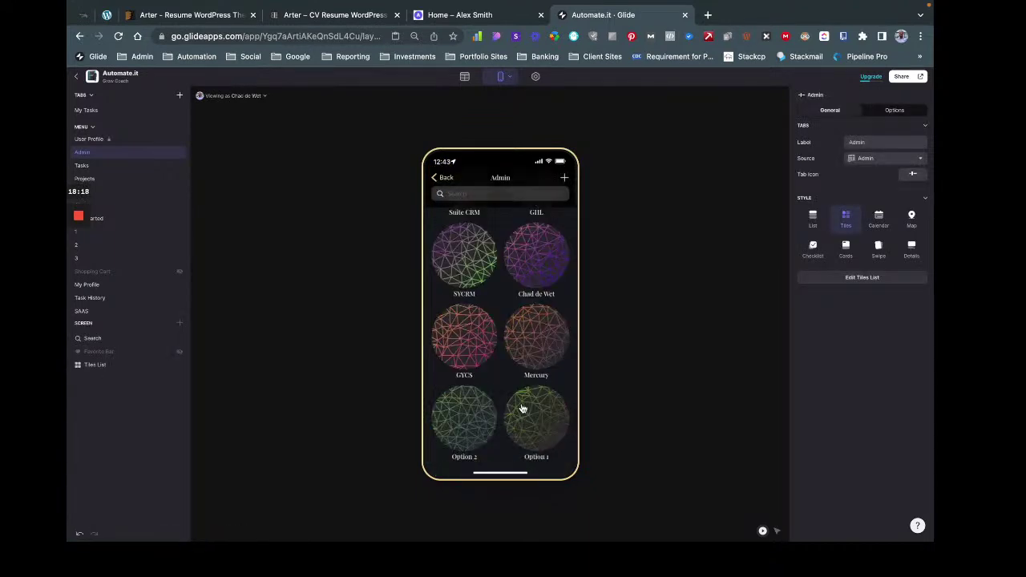
pyautogui.click(540, 430)
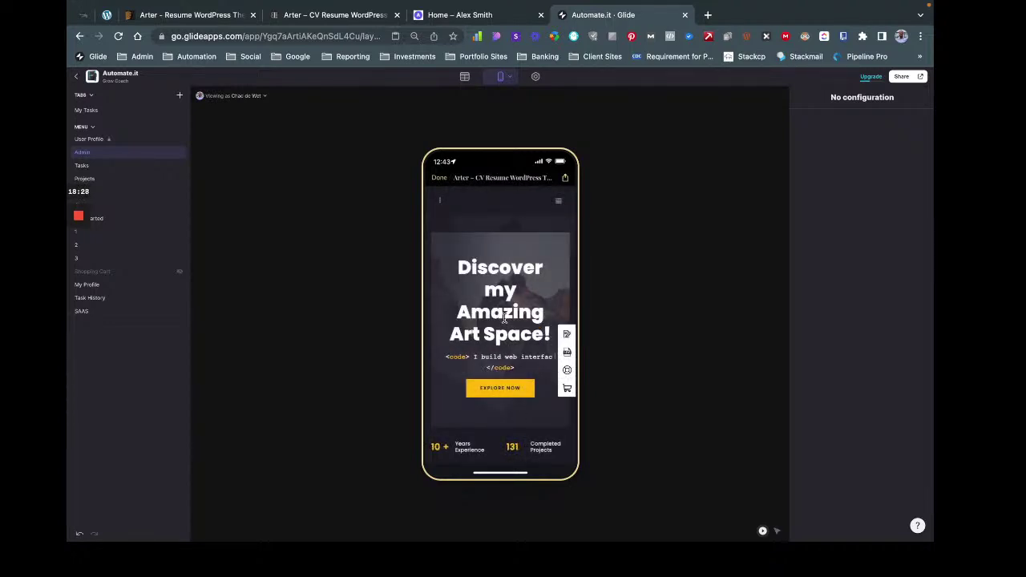
pyautogui.scroll(-3, 505, 322)
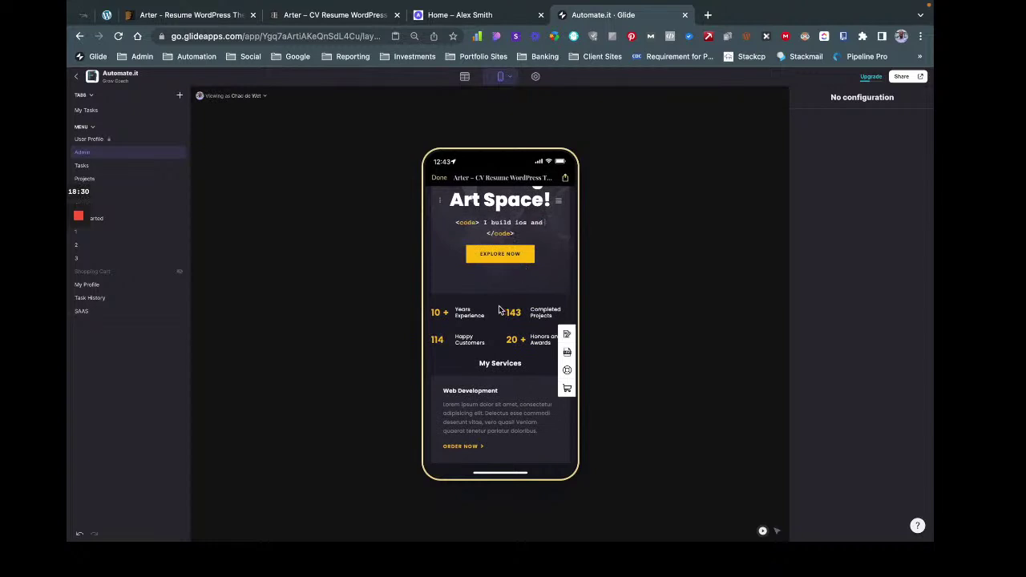
pyautogui.scroll(-2, 492, 301)
pyautogui.scroll(-2, 486, 370)
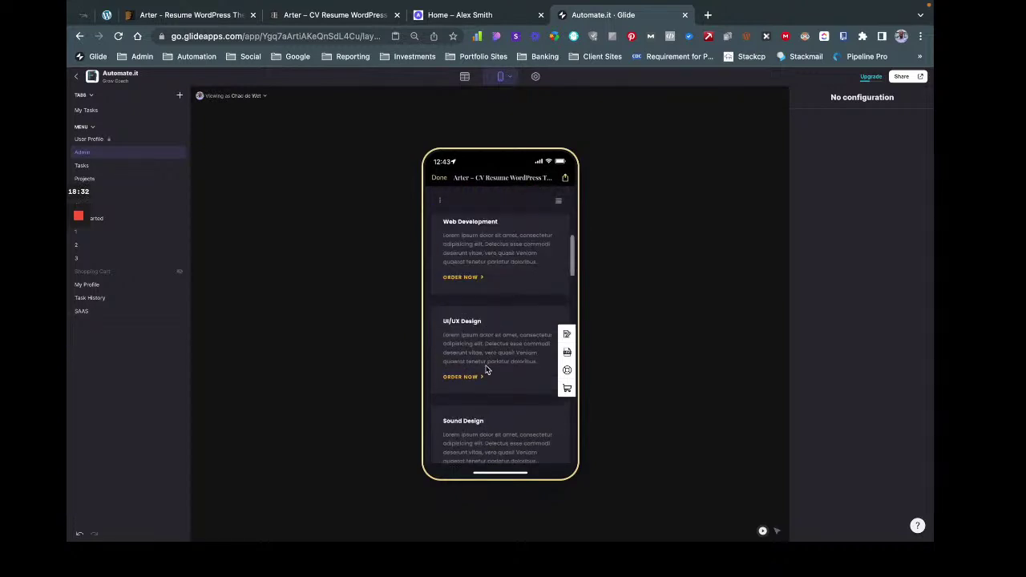
pyautogui.scroll(-3, 498, 355)
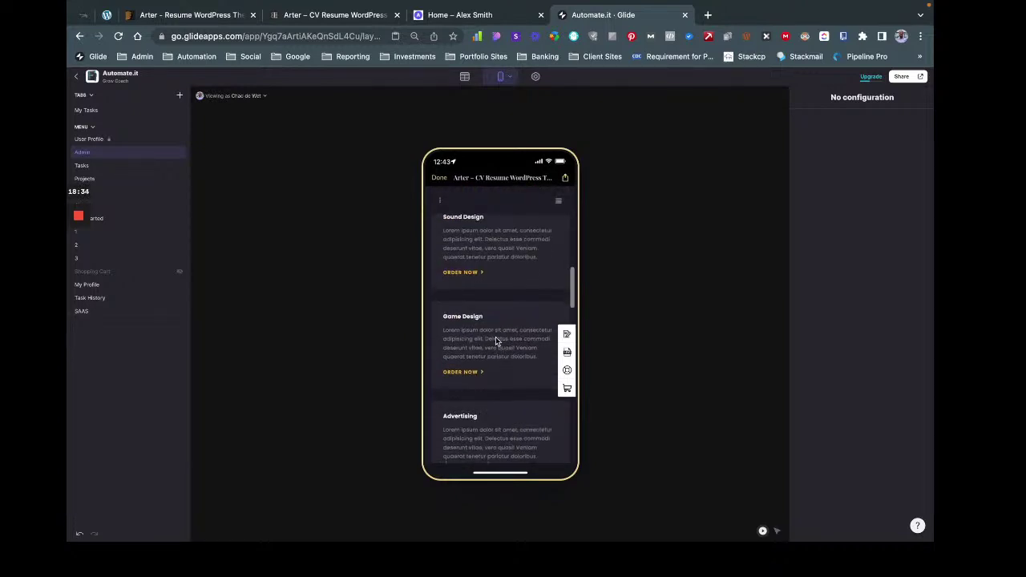
pyautogui.scroll(-3, 497, 412)
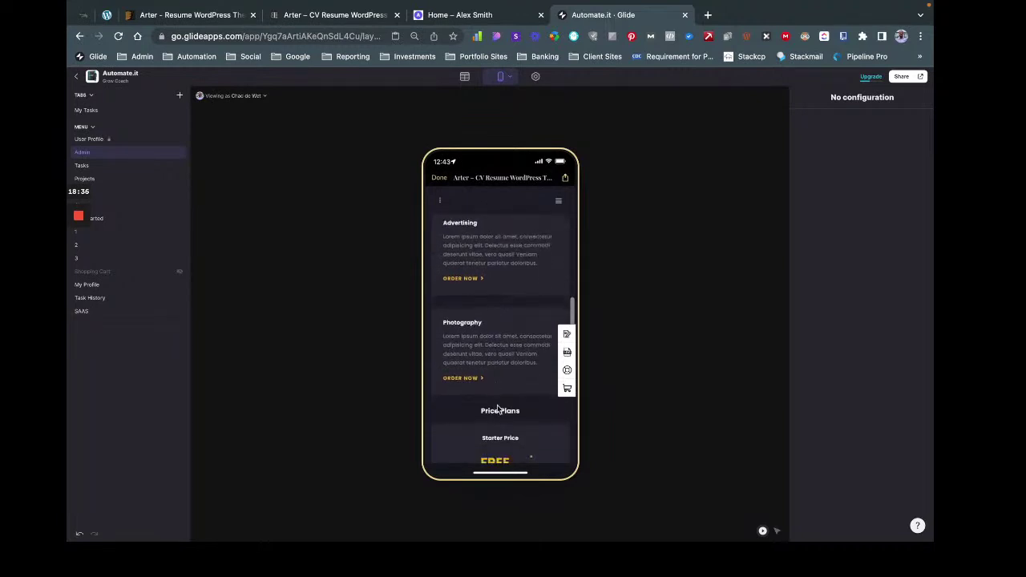
pyautogui.scroll(-1, 497, 409)
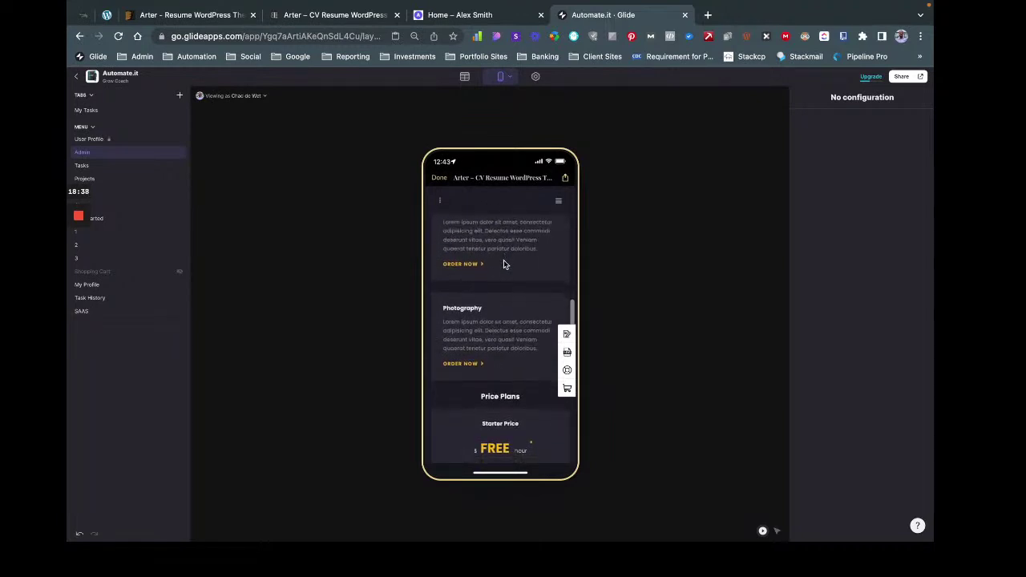
pyautogui.scroll(-3, 505, 263)
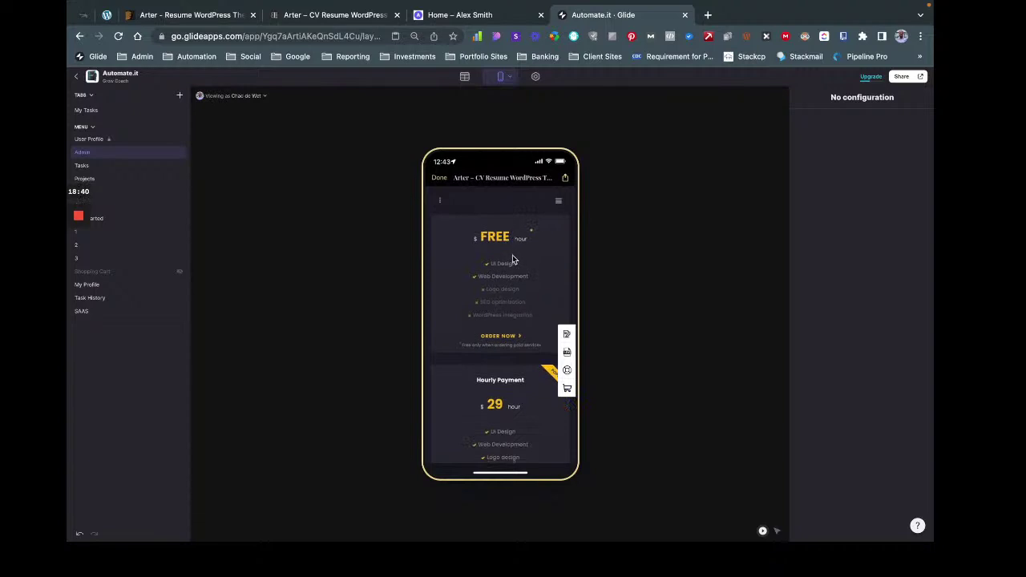
pyautogui.scroll(-3, 513, 260)
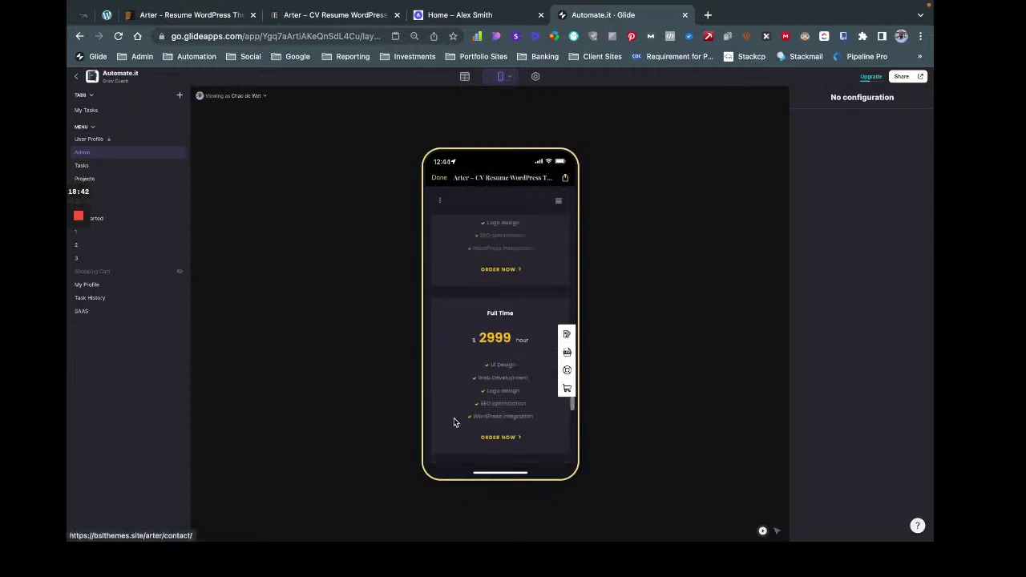
pyautogui.scroll(-2, 489, 376)
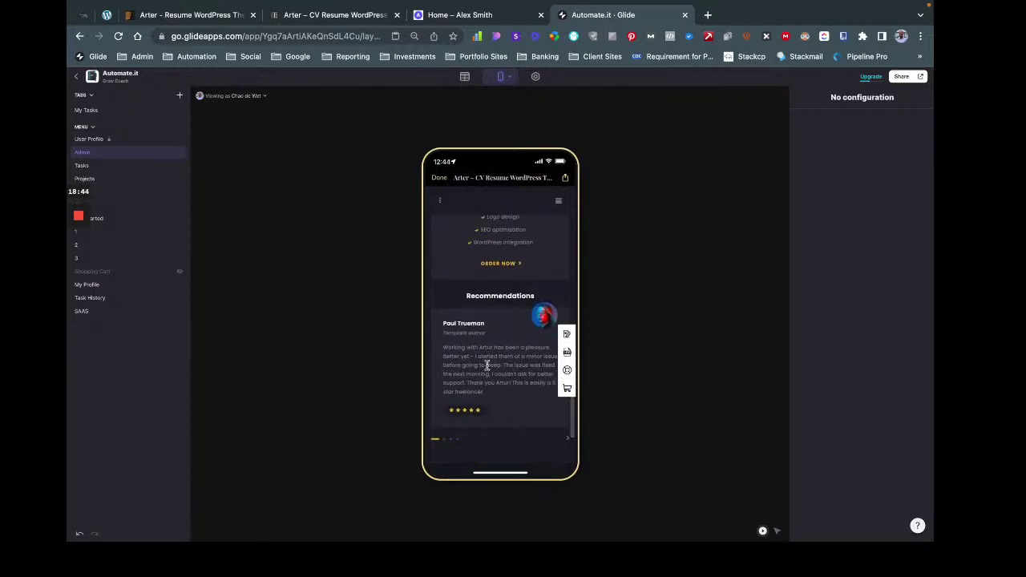
pyautogui.scroll(-2, 488, 367)
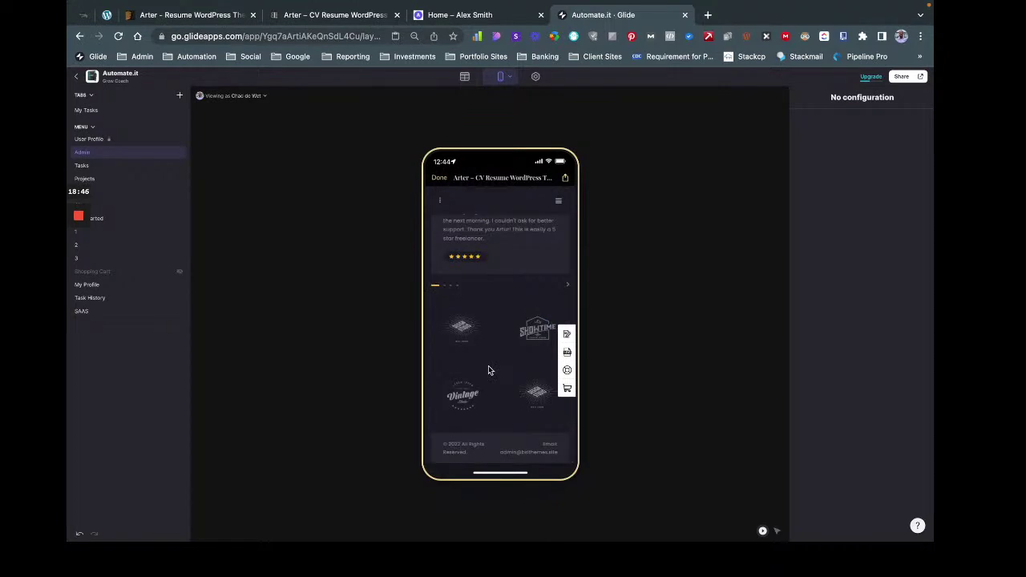
pyautogui.press('Home')
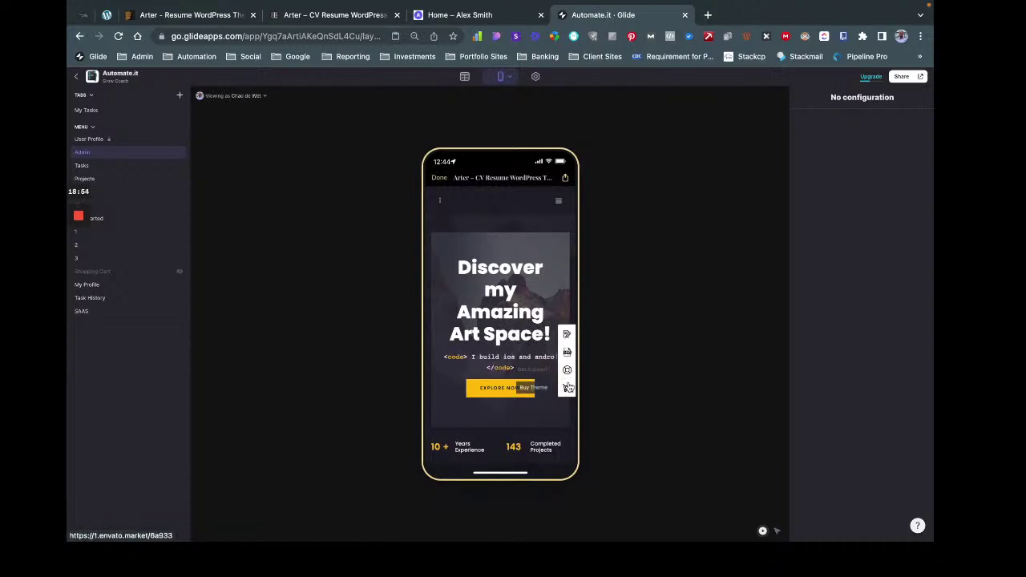
# Open the Arter demo's Onepage version from its menu in the phone preview, and return to the Glide editor.
pyautogui.click(559, 202)
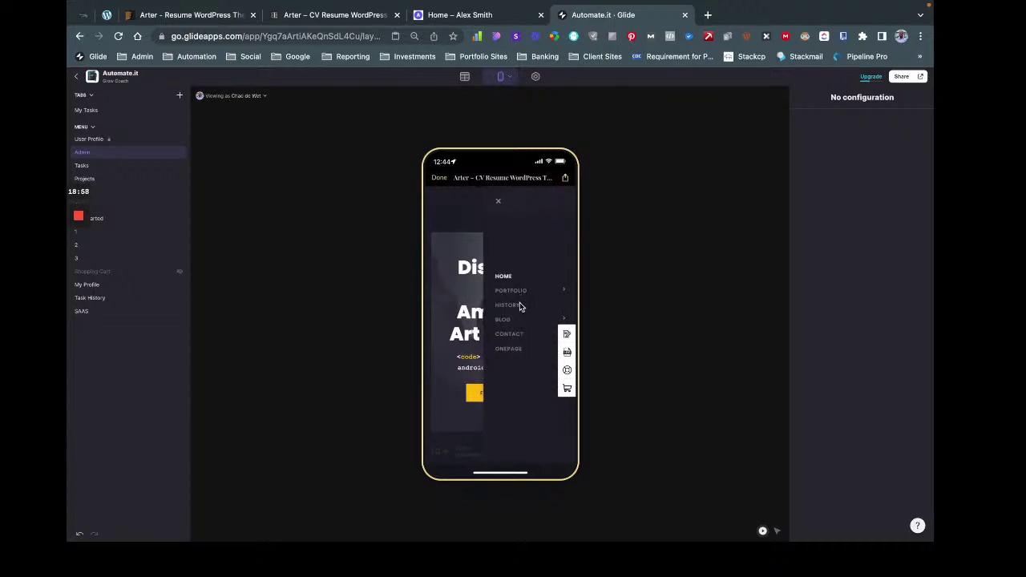
pyautogui.click(513, 350)
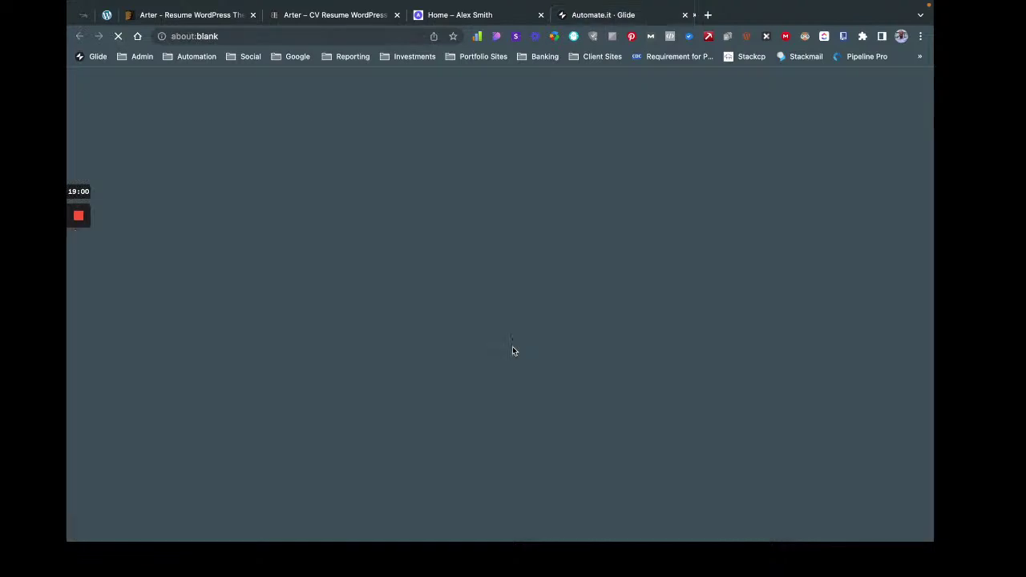
pyautogui.click(607, 17)
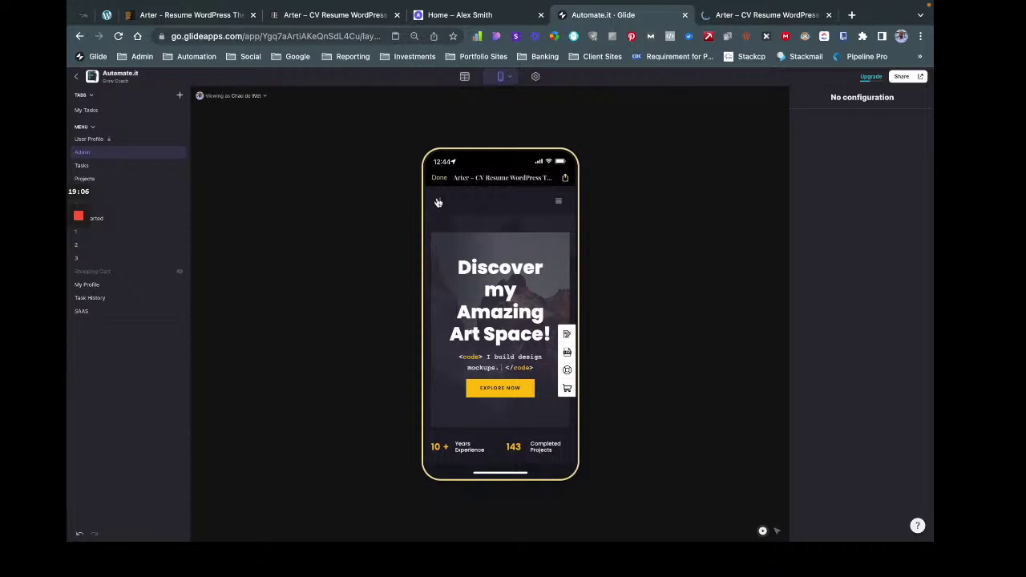
# Look through the Arter demo's profile sidebar in the phone preview, close it and review the top of the home page.
pyautogui.click(437, 202)
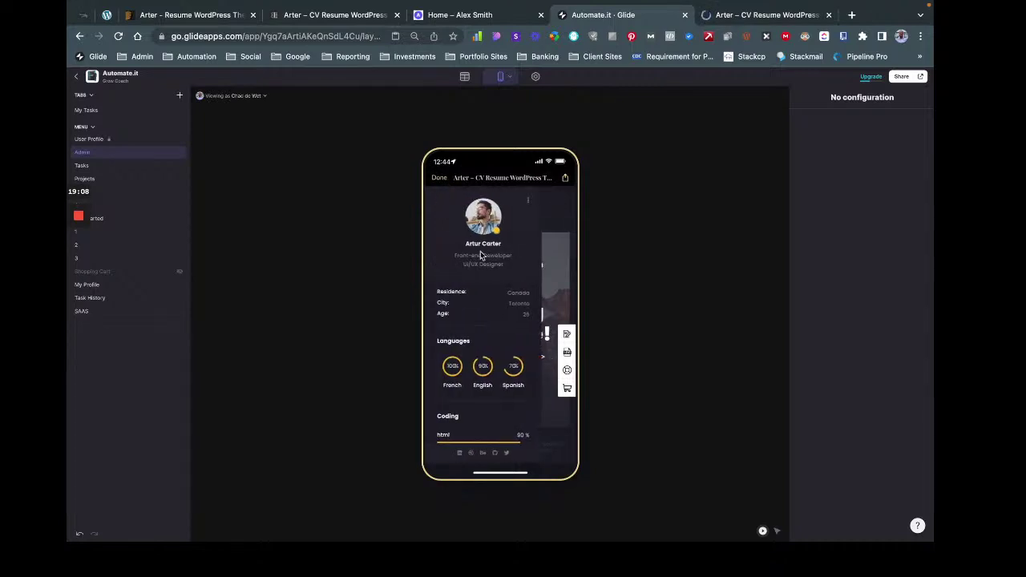
pyautogui.scroll(-5, 470, 325)
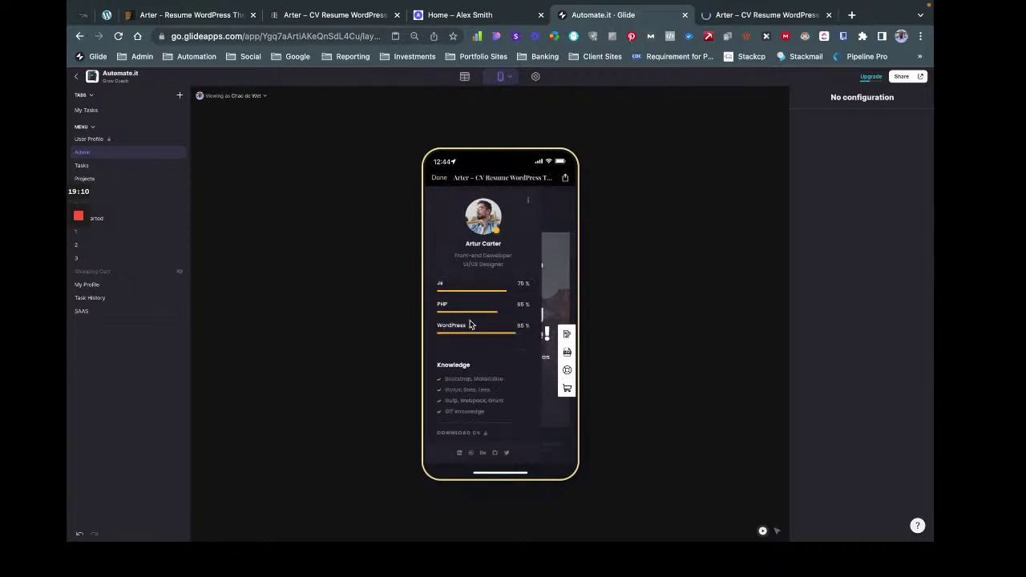
pyautogui.scroll(5, 470, 325)
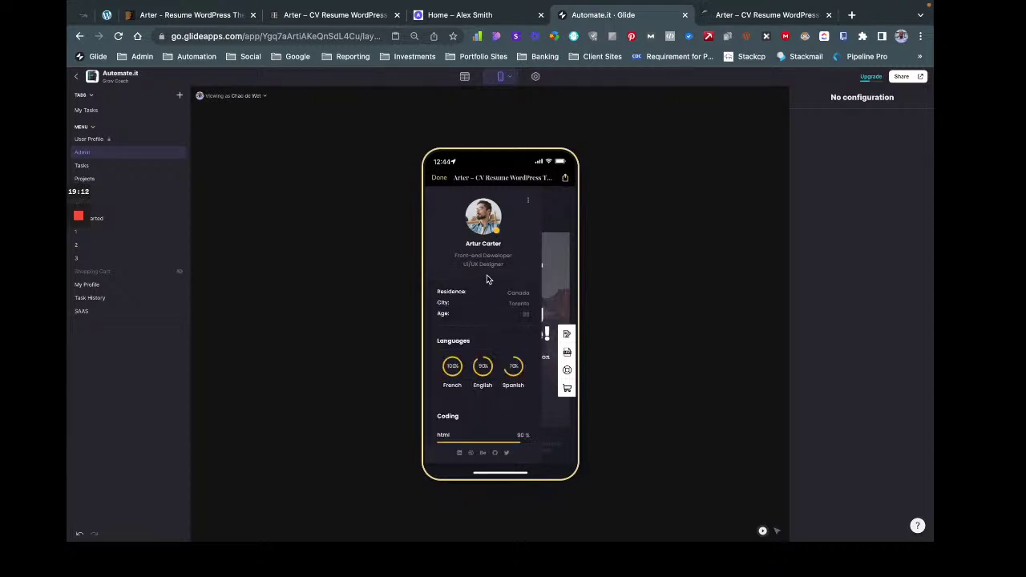
pyautogui.click(551, 227)
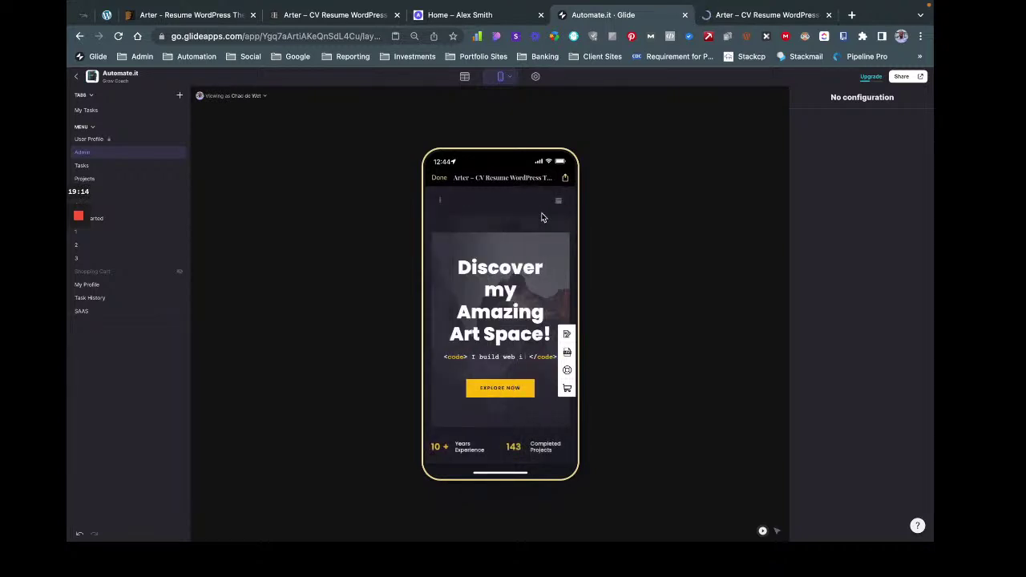
pyautogui.scroll(-3, 515, 261)
pyautogui.scroll(-3, 514, 260)
pyautogui.scroll(6, 523, 256)
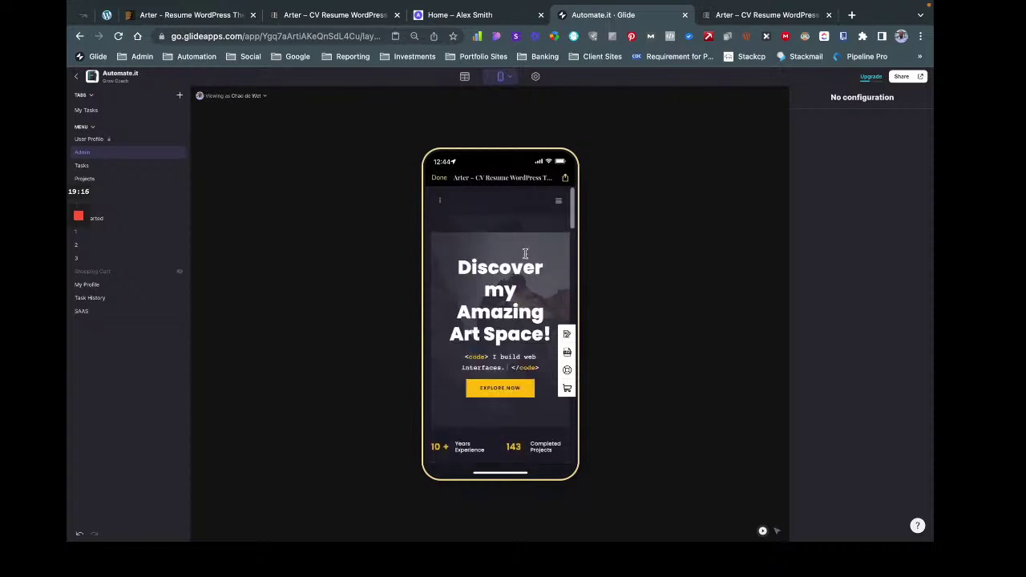
# View the Arter Onepage demo at desktop size and compare it with the regular Arter home demo.
pyautogui.click(754, 13)
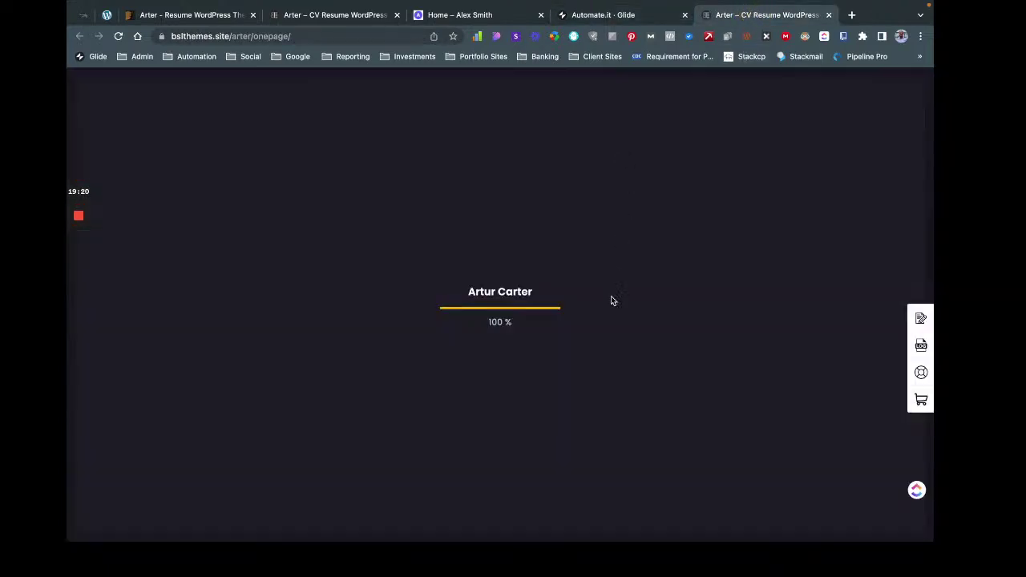
pyautogui.scroll(-3, 573, 302)
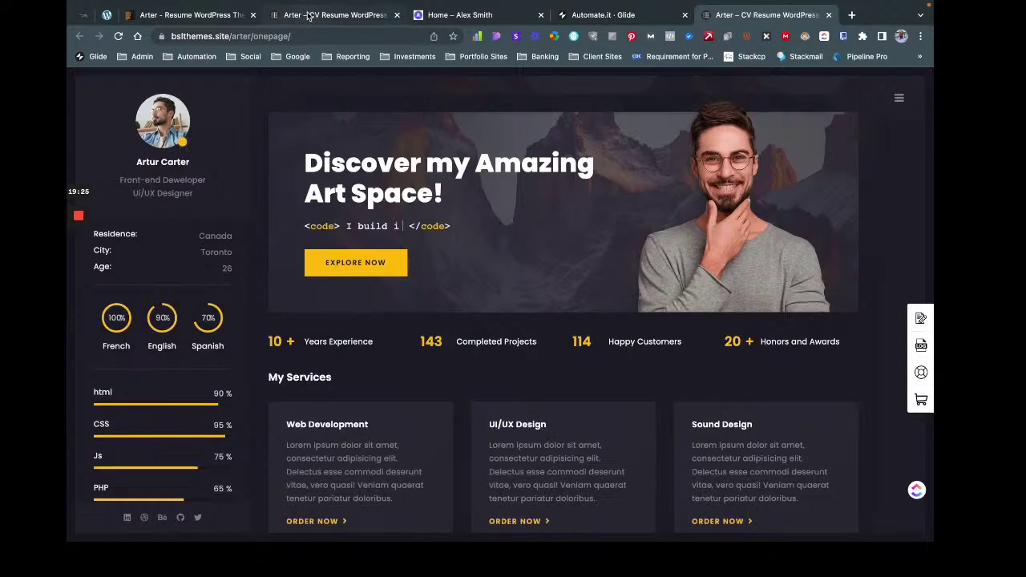
pyautogui.click(307, 15)
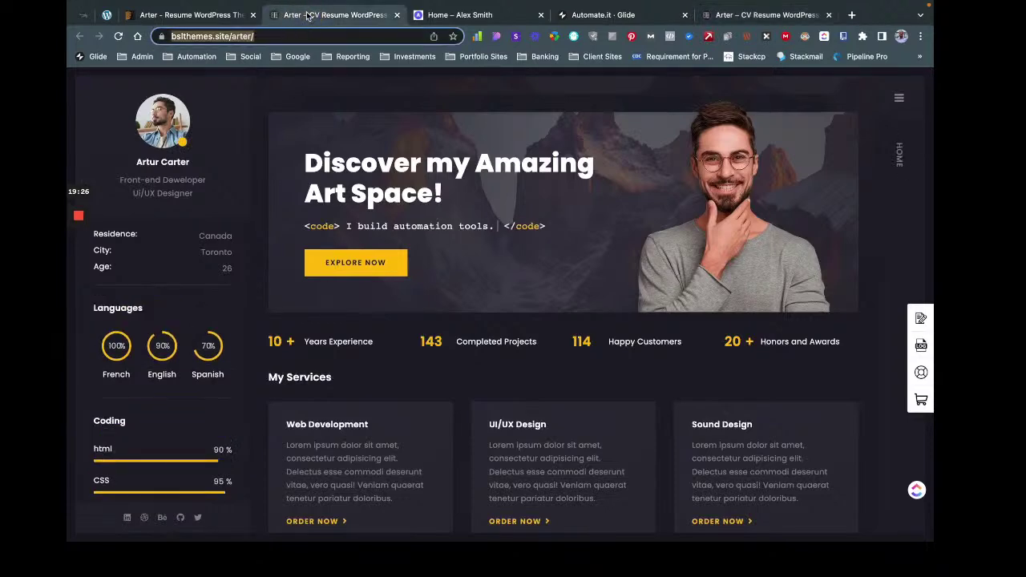
# Go back to the Arter v1.4.8 download page and save arter148.zip into the Wordpress Themes folder in Documents.
pyautogui.click(169, 20)
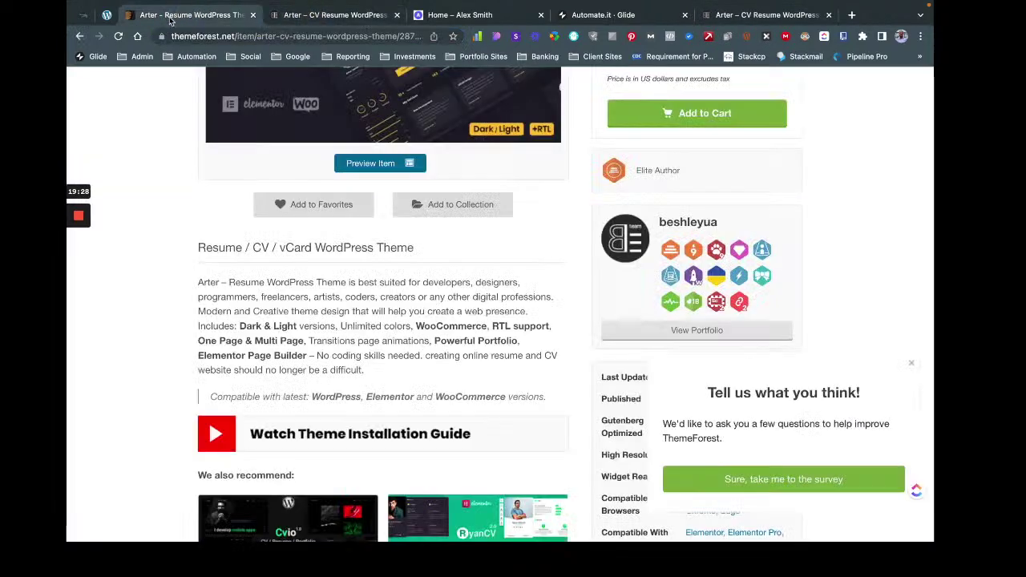
pyautogui.click(76, 37)
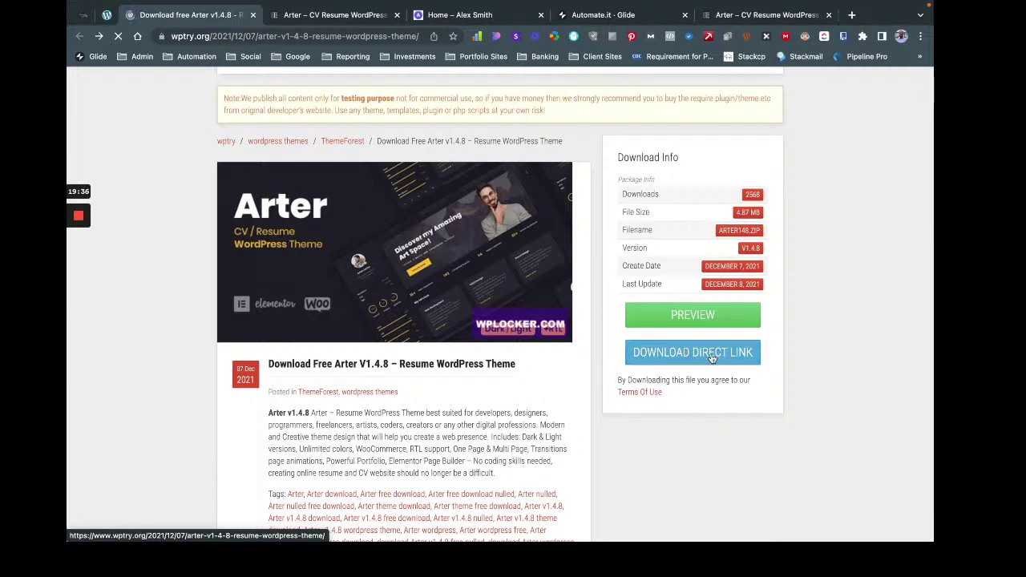
pyautogui.click(711, 353)
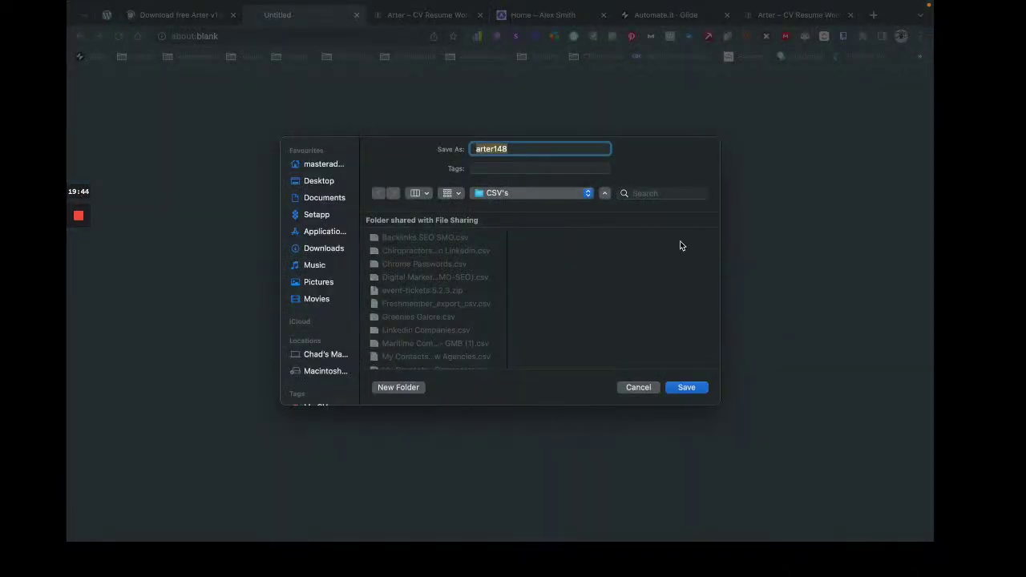
pyautogui.click(322, 198)
pyautogui.scroll(-2, 403, 253)
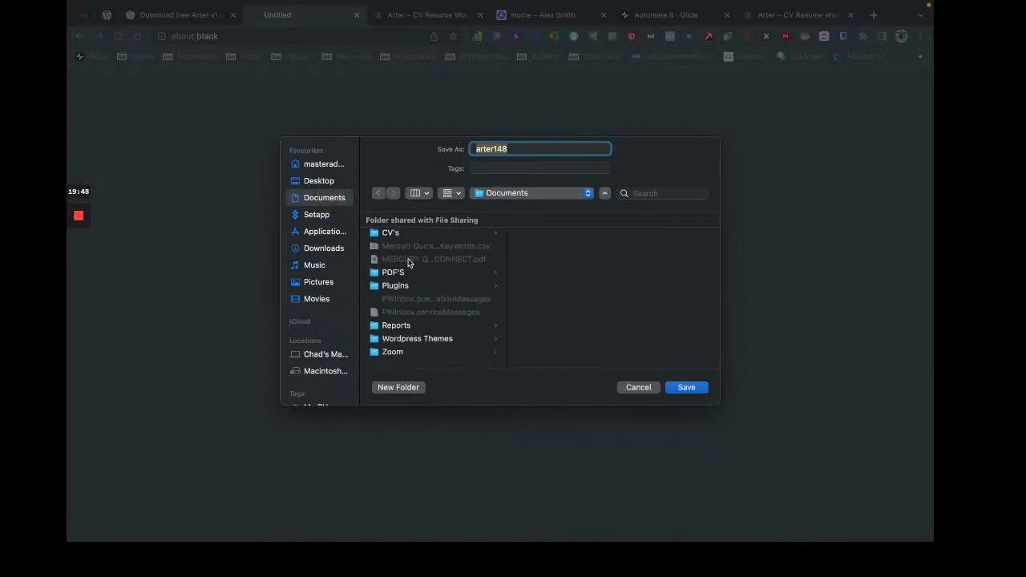
pyautogui.click(445, 344)
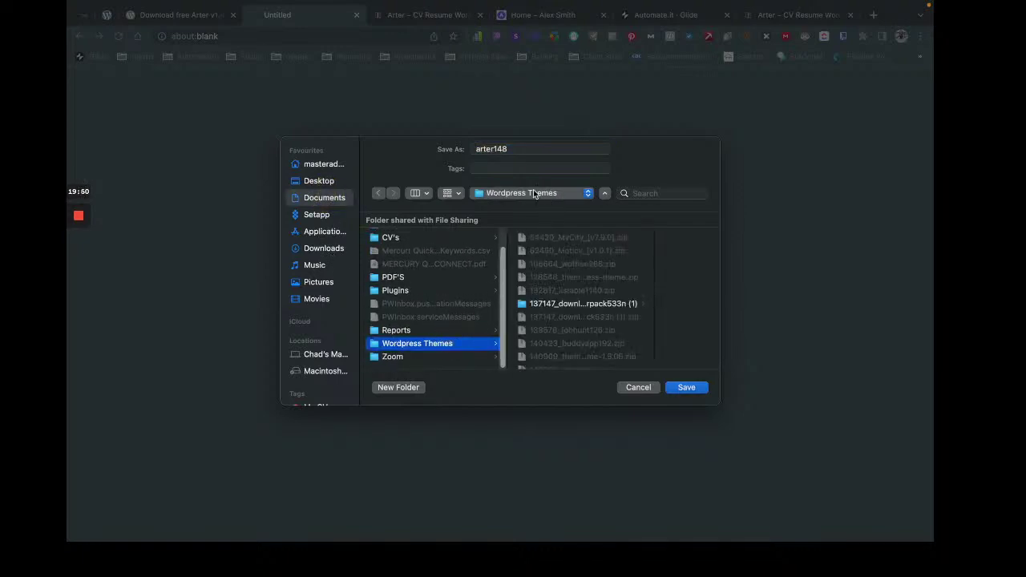
pyautogui.click(681, 389)
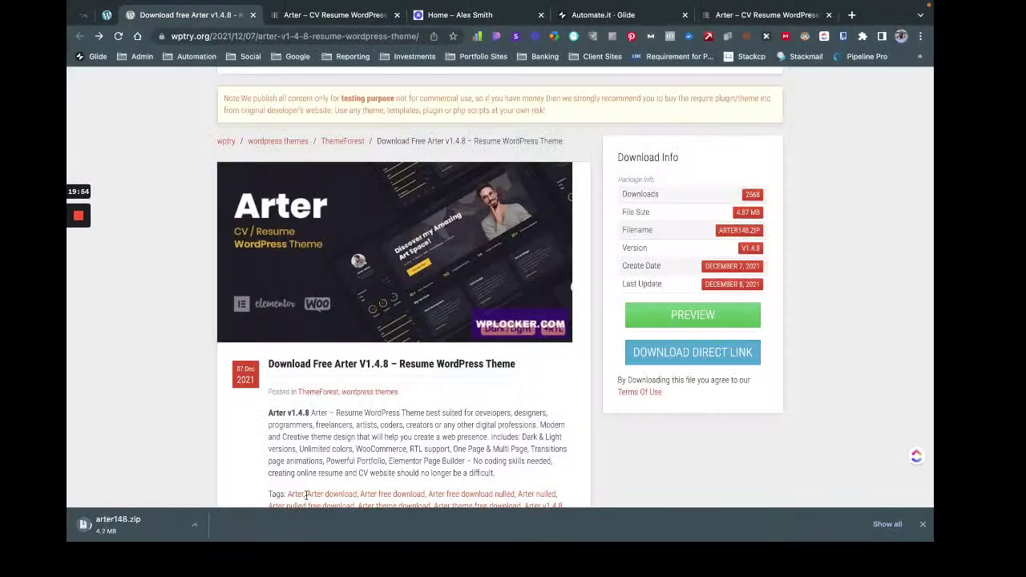
# Close the theme download page, bring up the WordPress Themes page and reveal the downloaded arter148.zip in Finder.
pyautogui.click(252, 15)
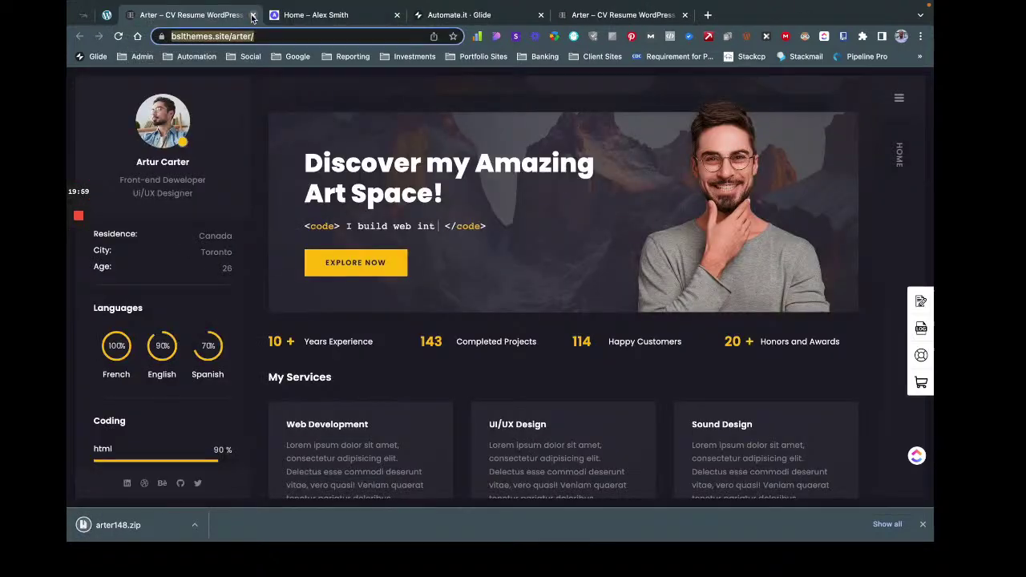
pyautogui.click(97, 18)
pyautogui.click(191, 527)
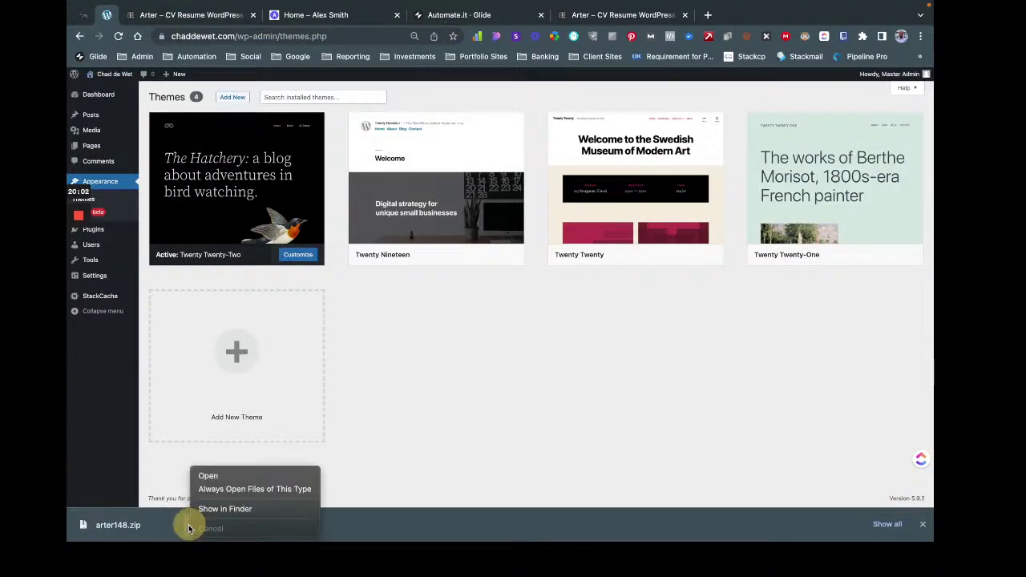
pyautogui.click(224, 509)
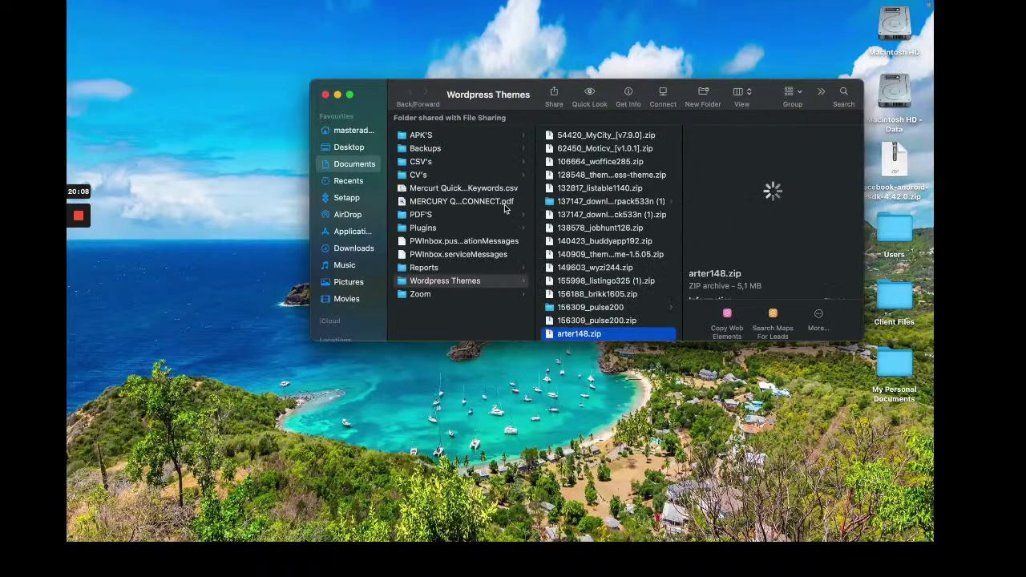
# Extract arter148.zip within the Wordpress Themes folder.
pyautogui.scroll(-5, 603, 313)
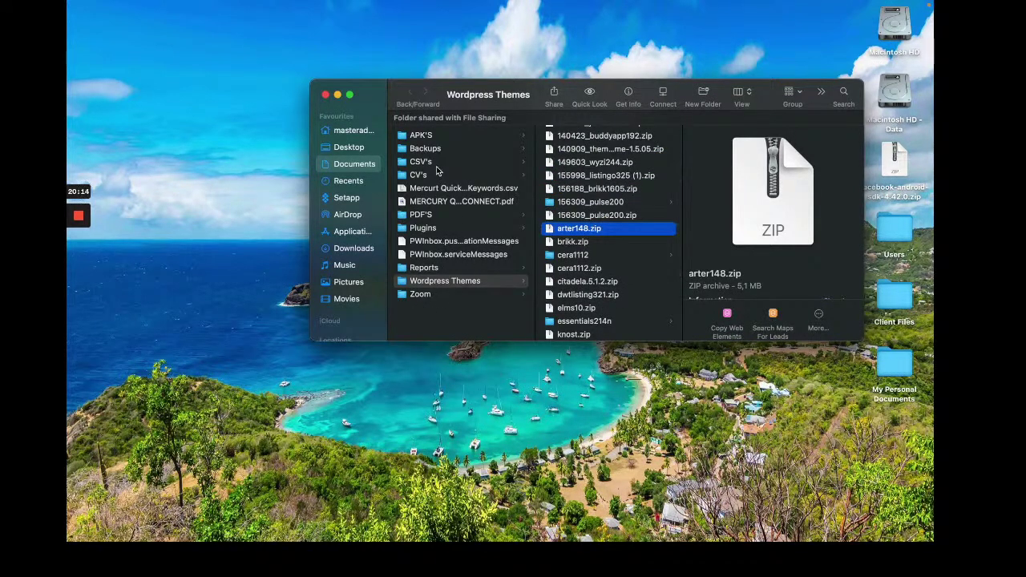
pyautogui.rightClick(585, 229)
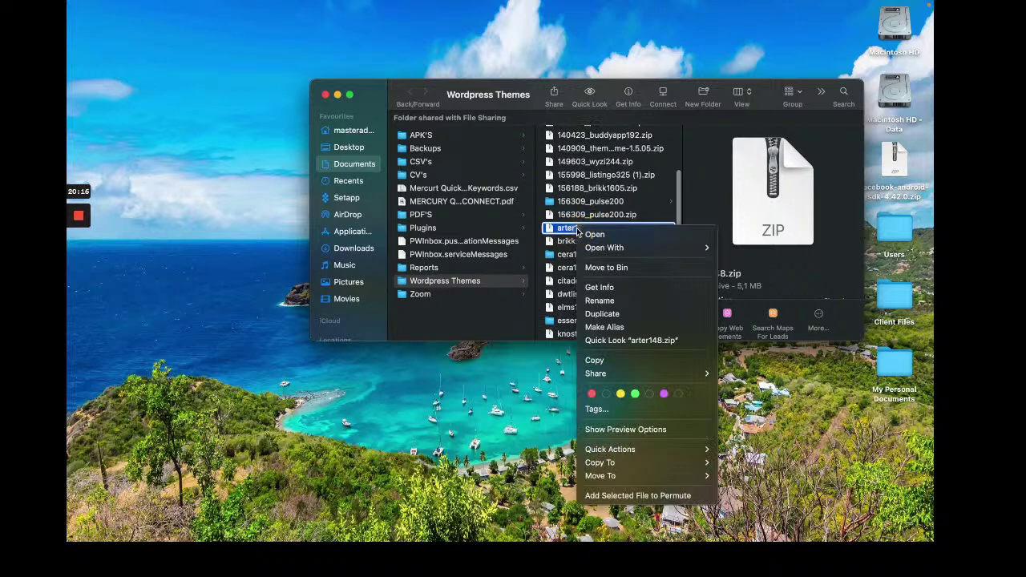
pyautogui.click(601, 232)
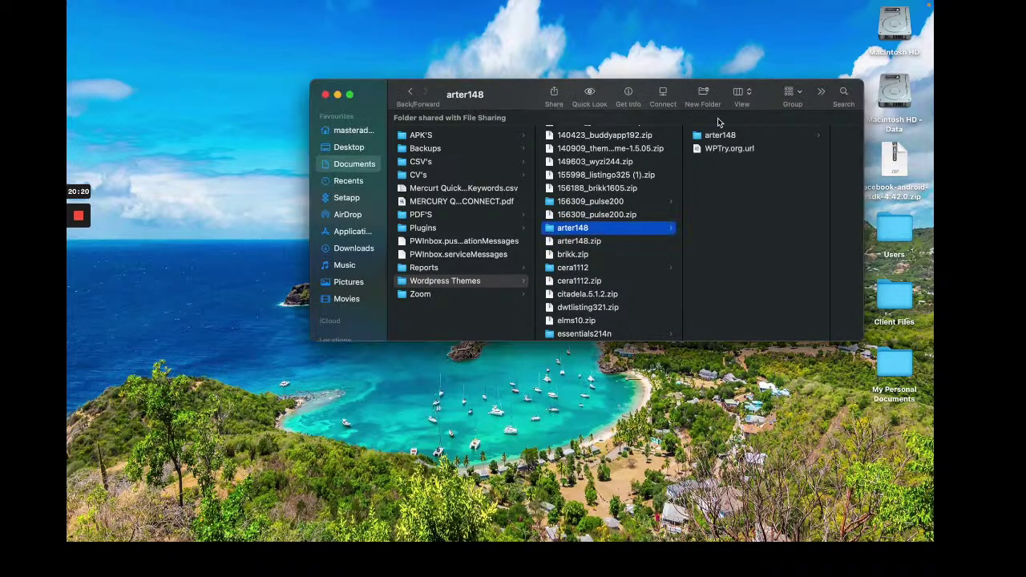
# Browse the extracted arter148 folder to its Theme subfolder and select arter.zip.
pyautogui.click(724, 136)
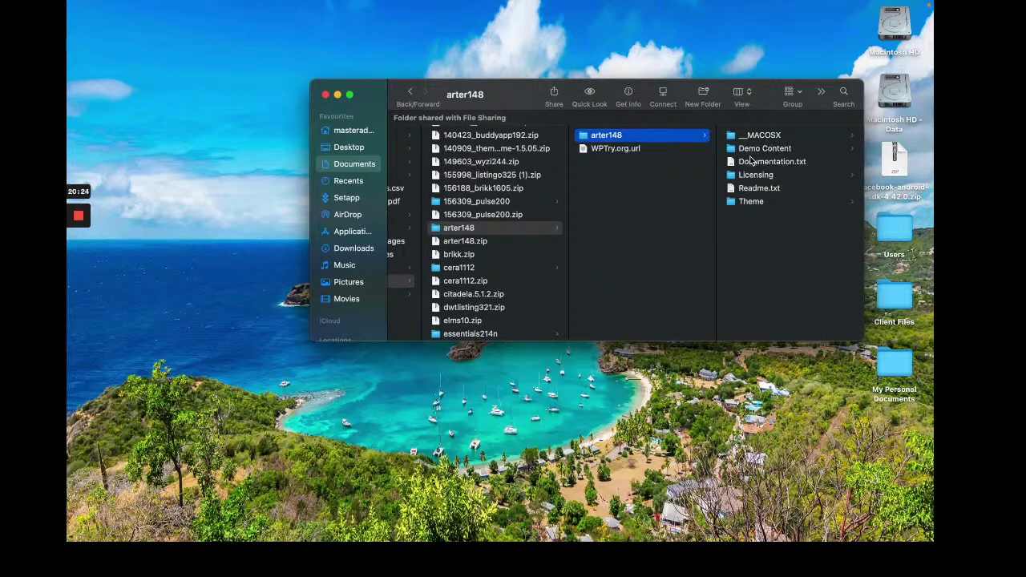
pyautogui.click(751, 201)
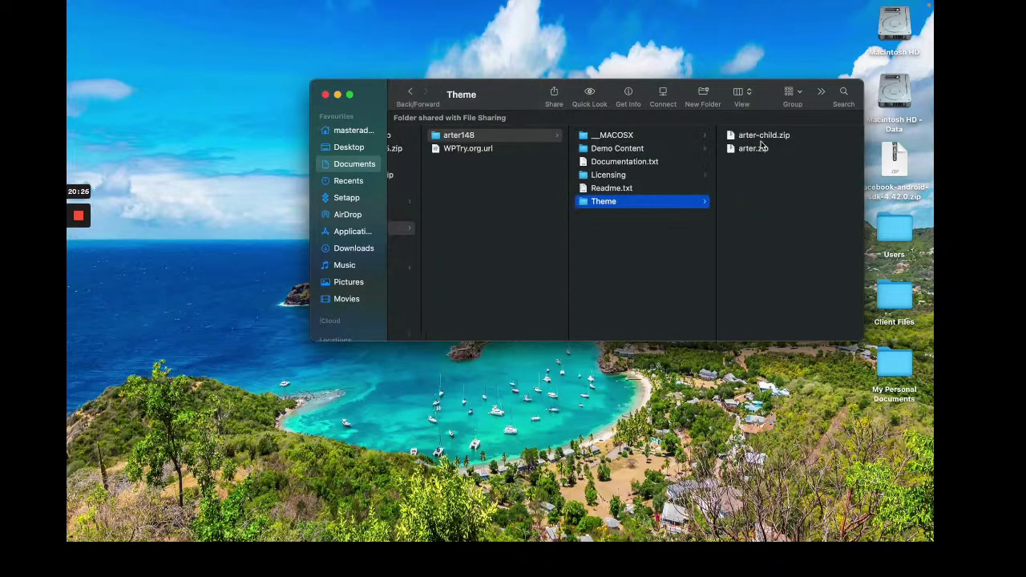
pyautogui.click(758, 150)
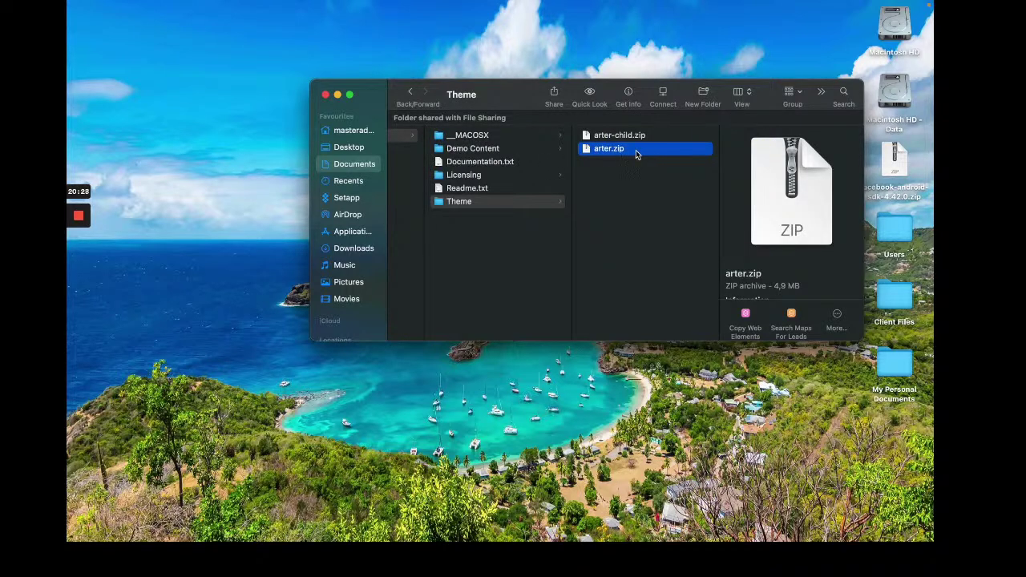
pyautogui.moveTo(636, 154); pyautogui.dragTo(638, 201)
# Switch to the WordPress admin, upload and install arter.zip from Finder as a new theme, and activate it.
pyautogui.press('super+Tab')
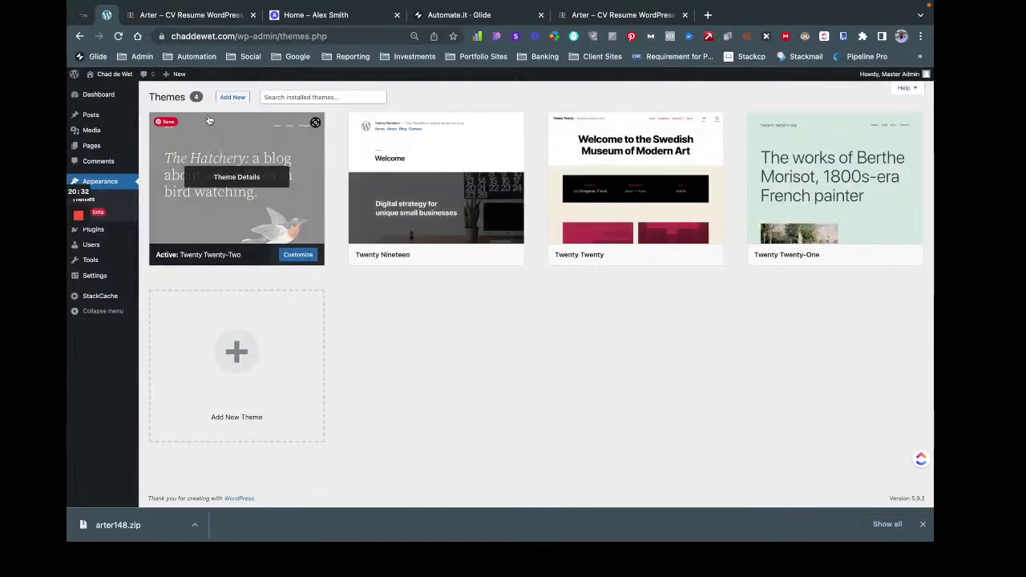
pyautogui.click(234, 97)
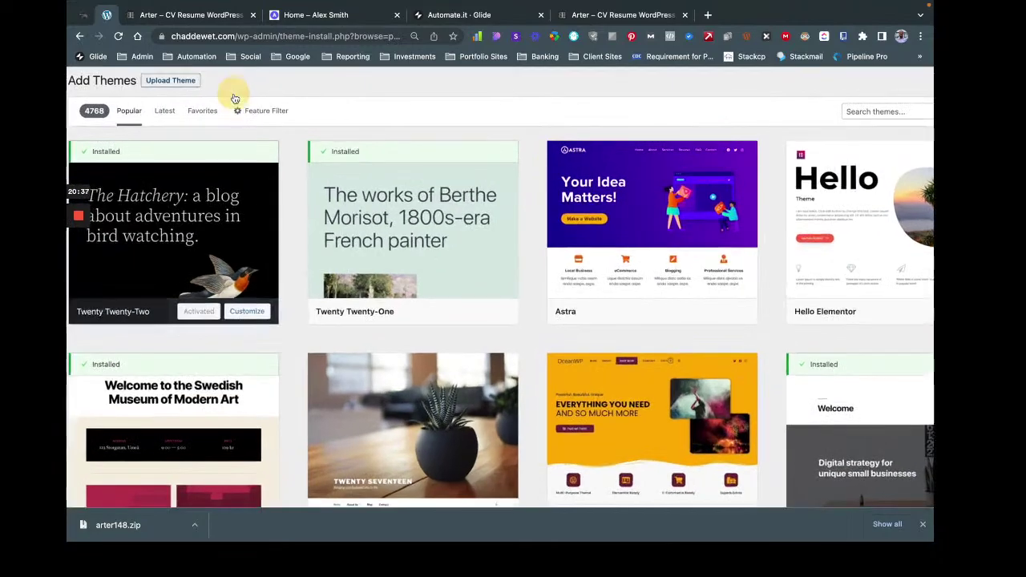
pyautogui.click(234, 97)
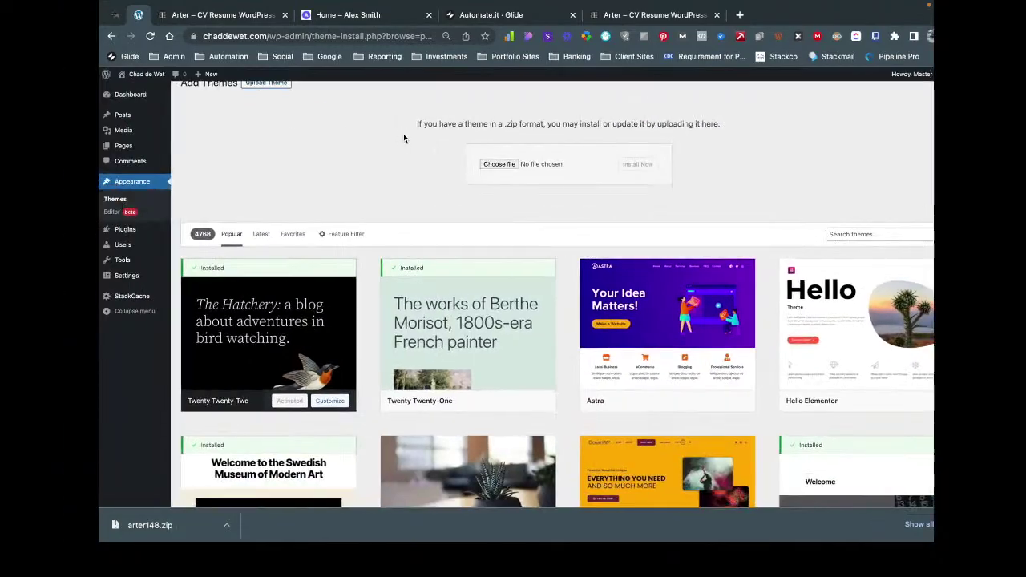
pyautogui.hotkey('ctrl', 'Left')
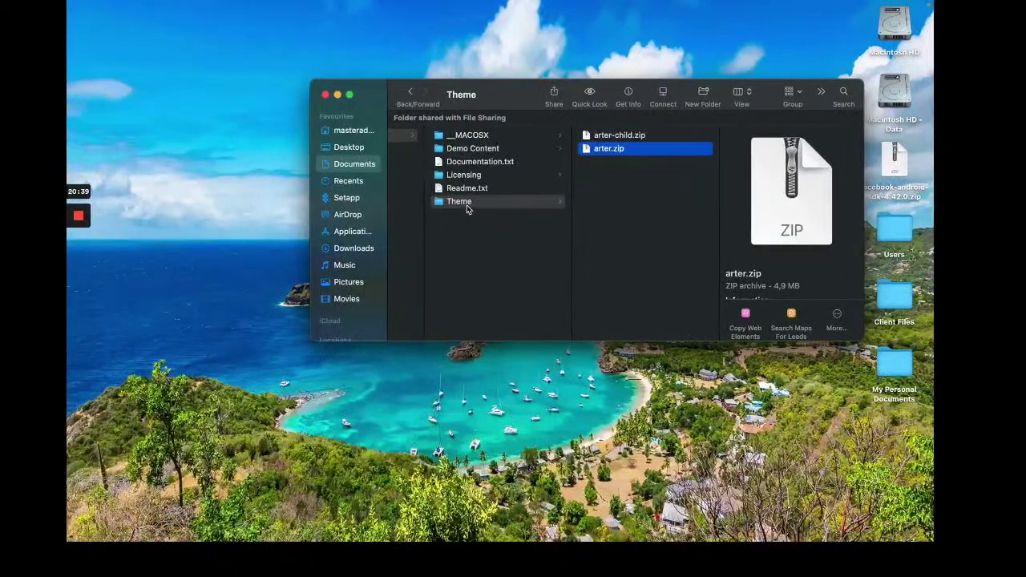
pyautogui.moveTo(649, 152); pyautogui.dragTo(458, 164)
pyautogui.click(621, 167)
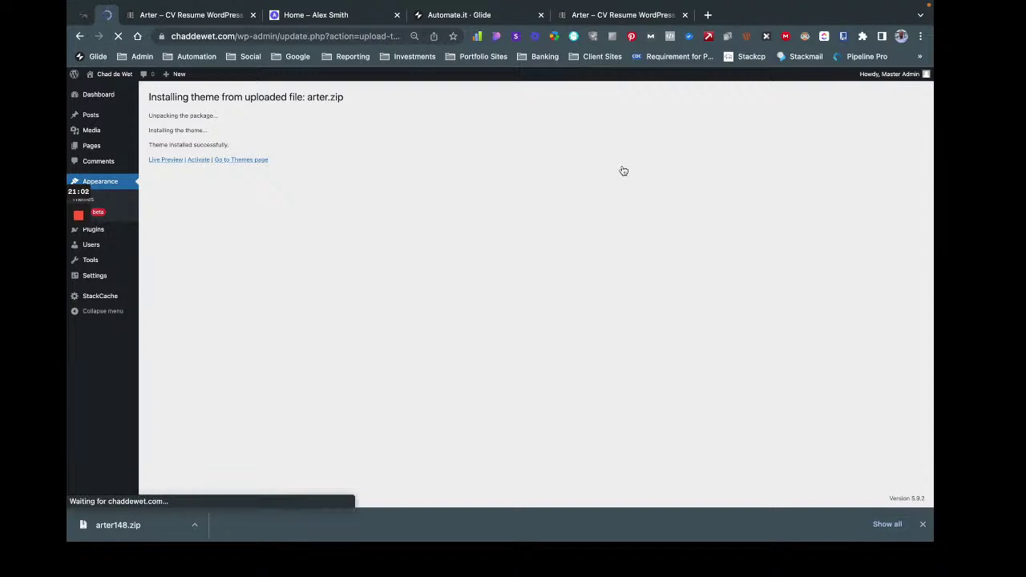
pyautogui.click(198, 160)
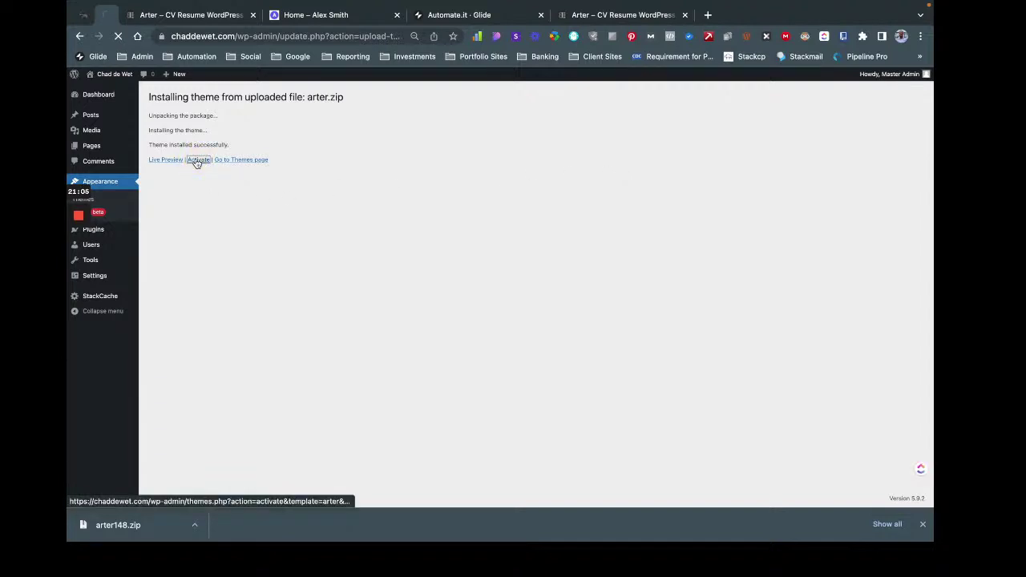
pyautogui.click(922, 524)
# Switch to Finder and inspect Readme.txt, __MACOSX and Demo Content in the extracted arter148 folder.
pyautogui.hotkey('ctrl', 'Left')
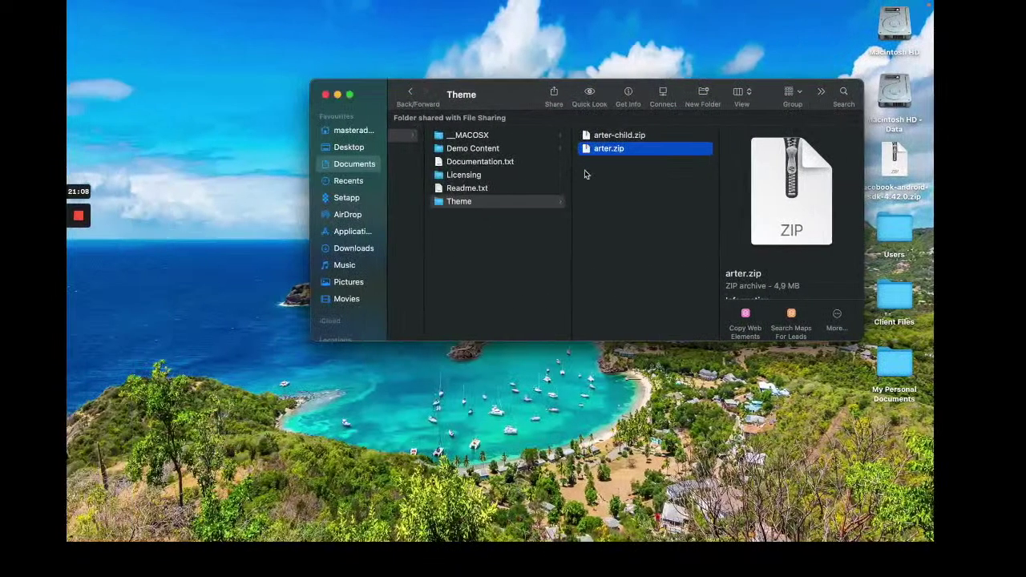
pyautogui.click(480, 190)
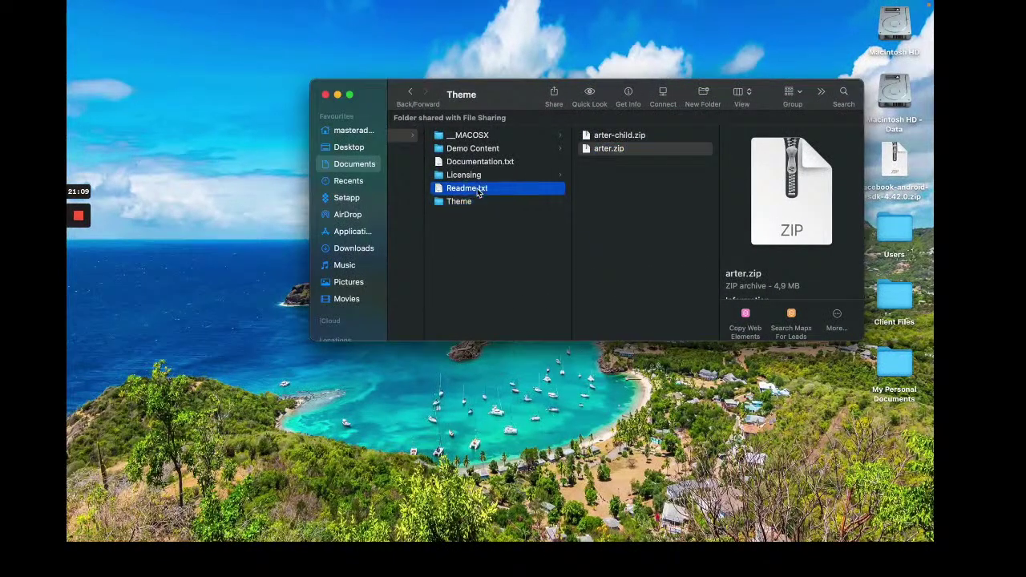
pyautogui.click(481, 135)
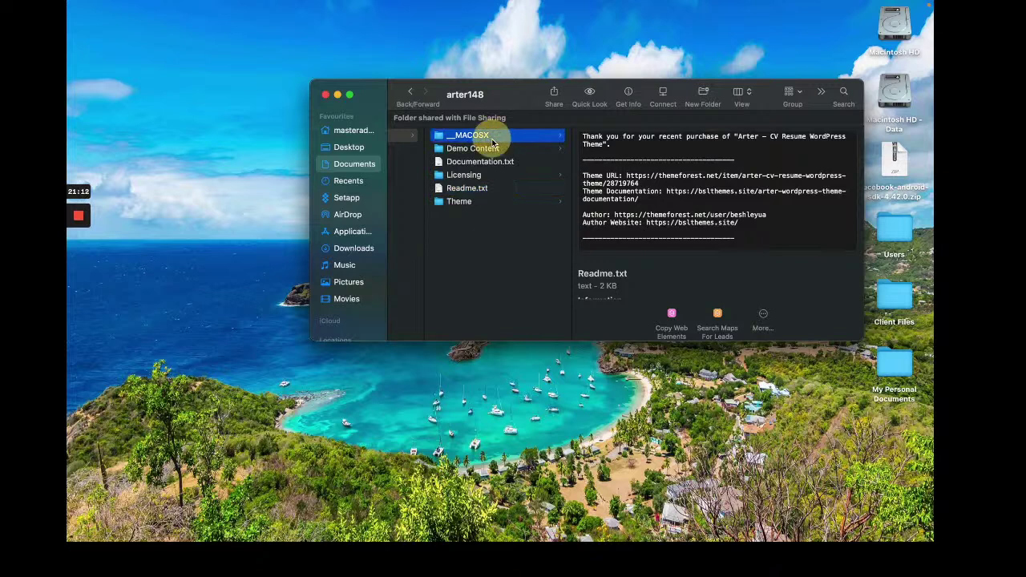
pyautogui.click(551, 151)
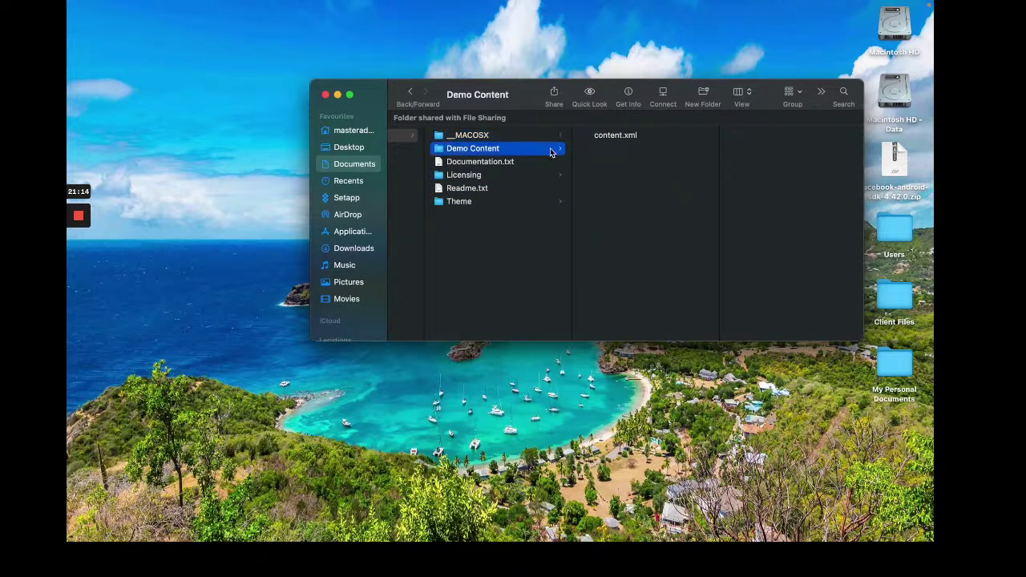
pyautogui.press('super+Tab')
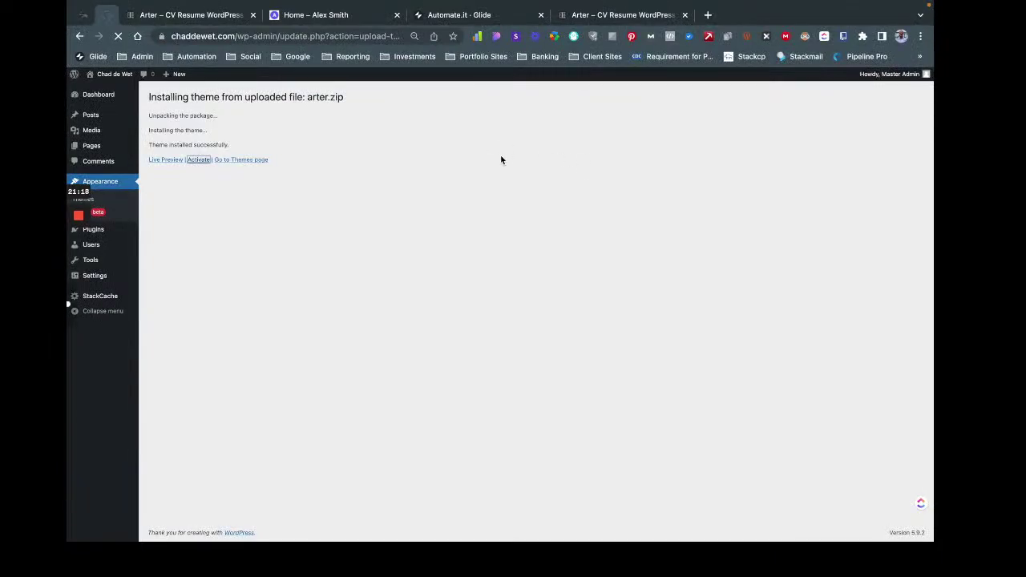
pyautogui.press('super+Tab')
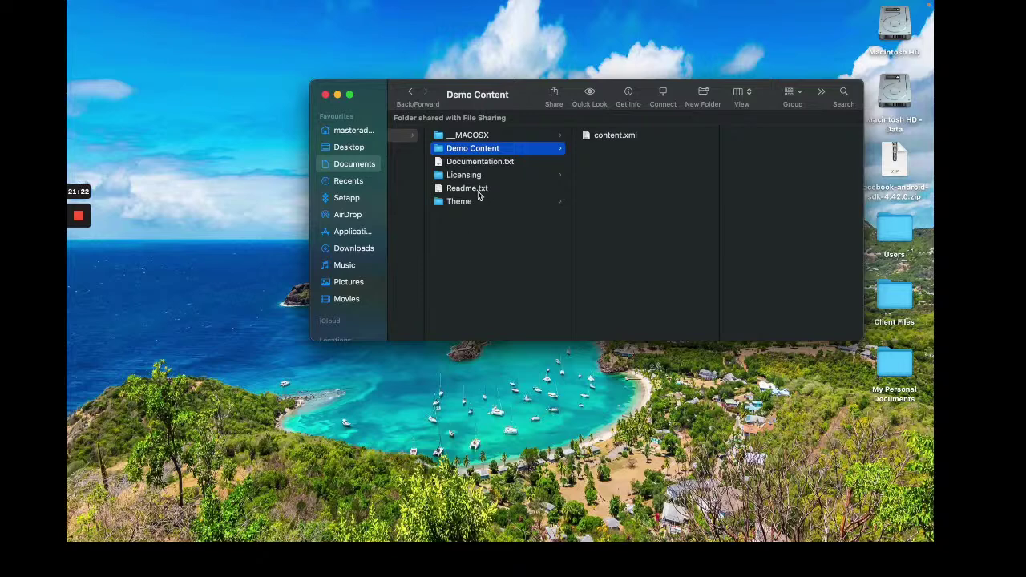
pyautogui.click(478, 194)
# Switch to the Arter demo site in the browser, open the theme documentation and examine its installation instructions.
pyautogui.hotkey('ctrl', 'Right')
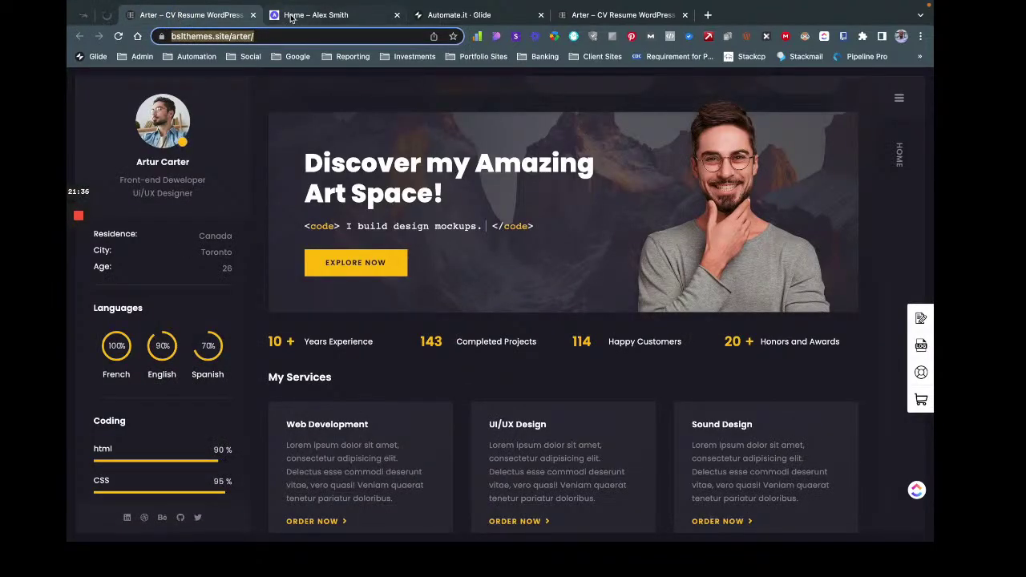
pyautogui.click(899, 97)
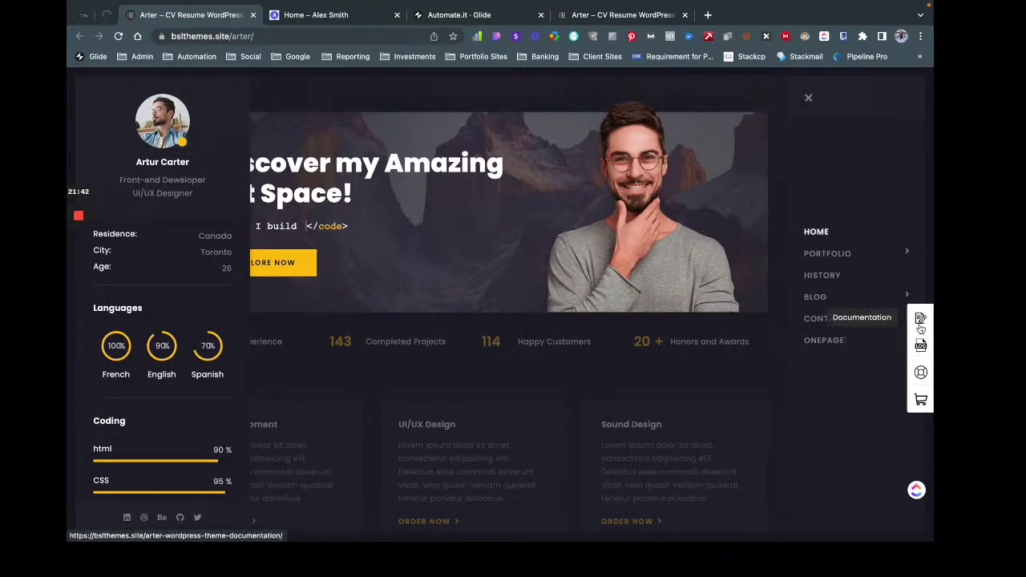
pyautogui.click(920, 321)
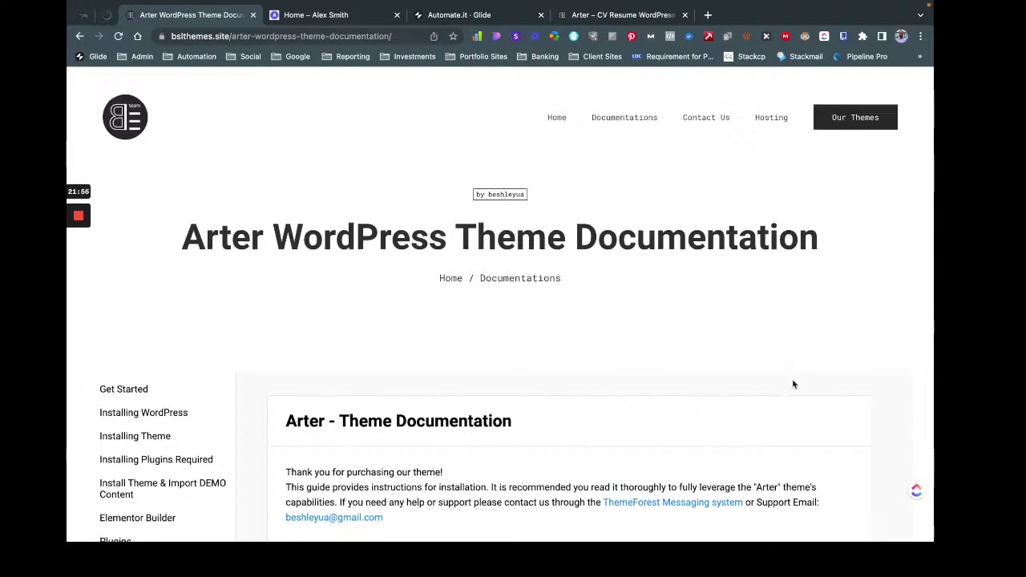
pyautogui.scroll(-5, 652, 389)
pyautogui.scroll(-1, 561, 345)
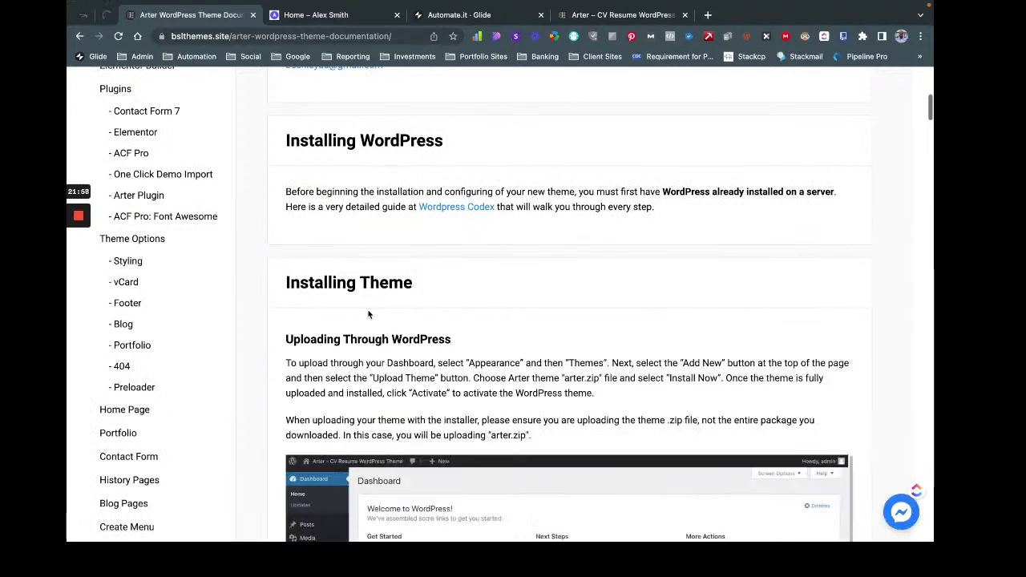
pyautogui.scroll(-1, 373, 325)
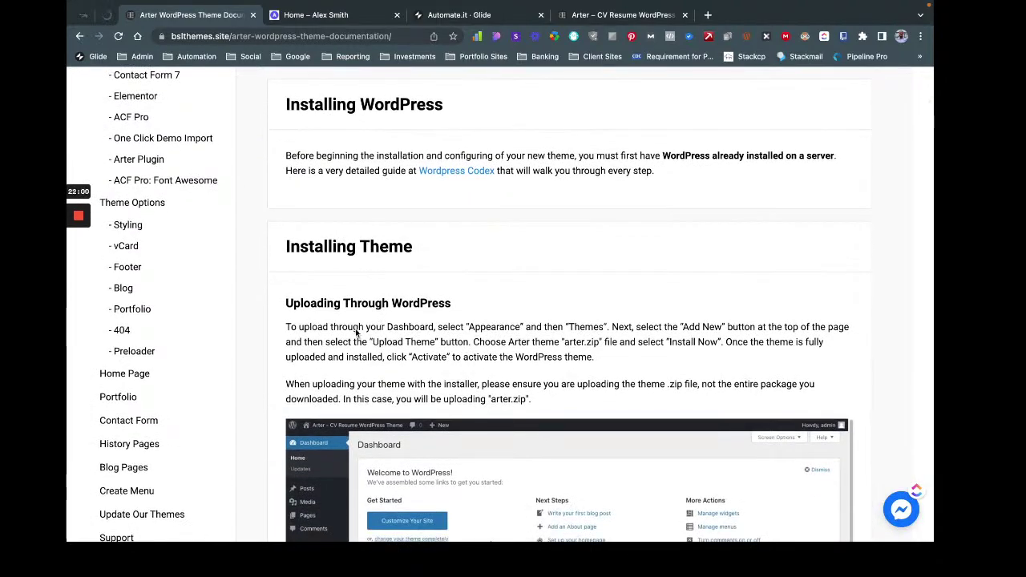
pyautogui.scroll(-3, 481, 353)
pyautogui.scroll(-5, 481, 353)
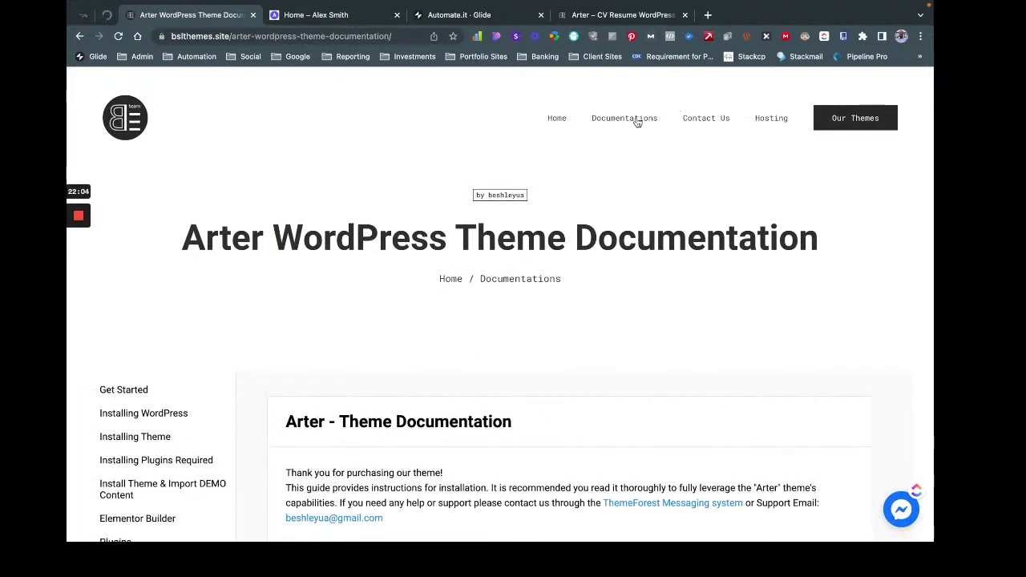
pyautogui.click(607, 122)
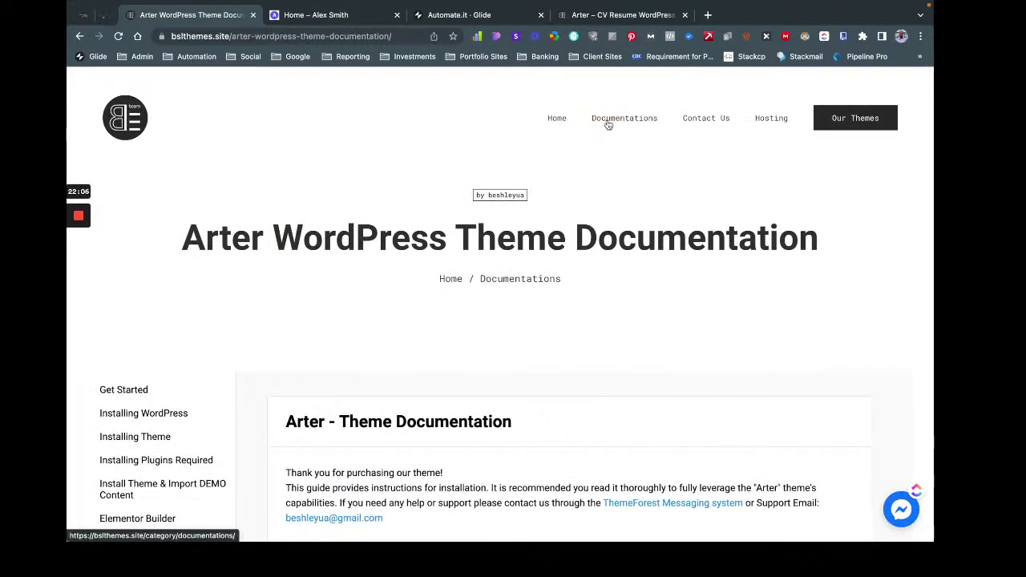
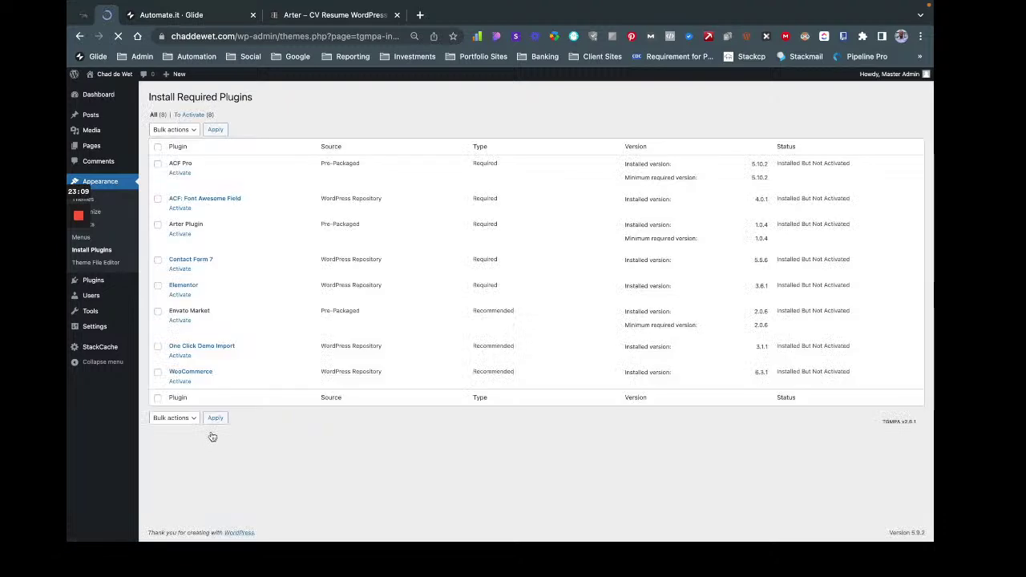
# Activate all the Arter theme's required and recommended plugins in bulk.
pyautogui.click(157, 147)
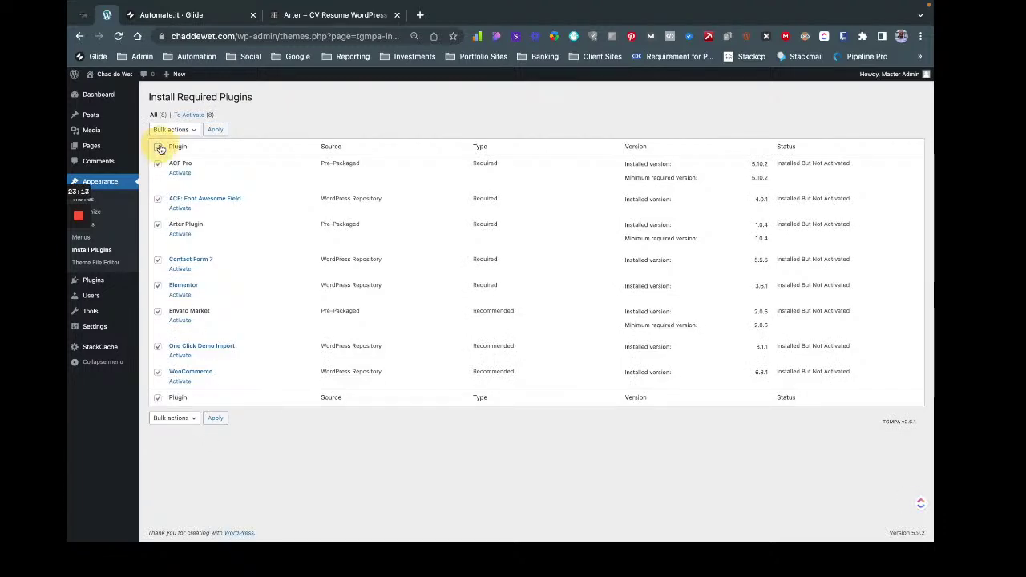
pyautogui.click(172, 129)
pyautogui.click(170, 164)
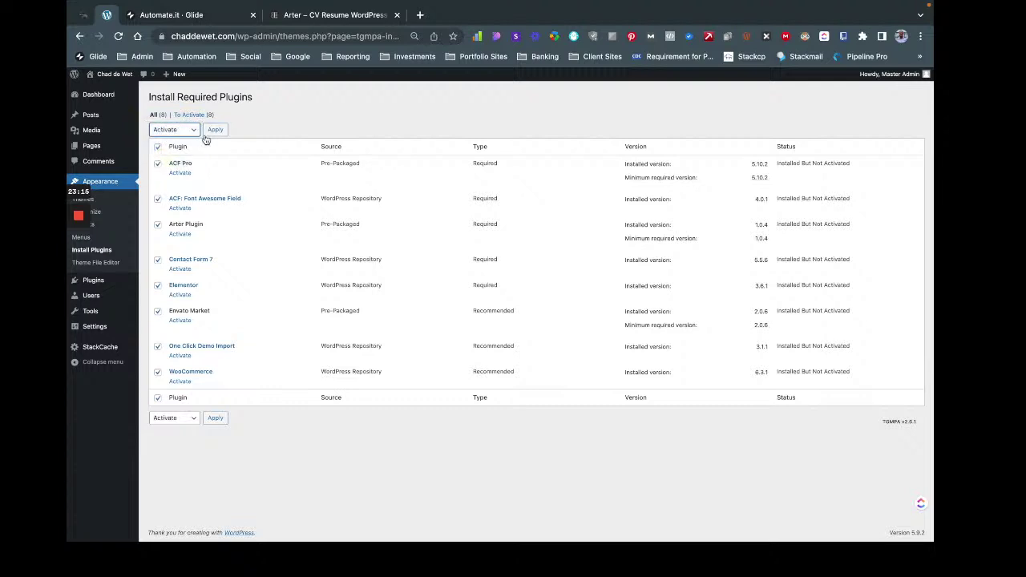
pyautogui.click(212, 133)
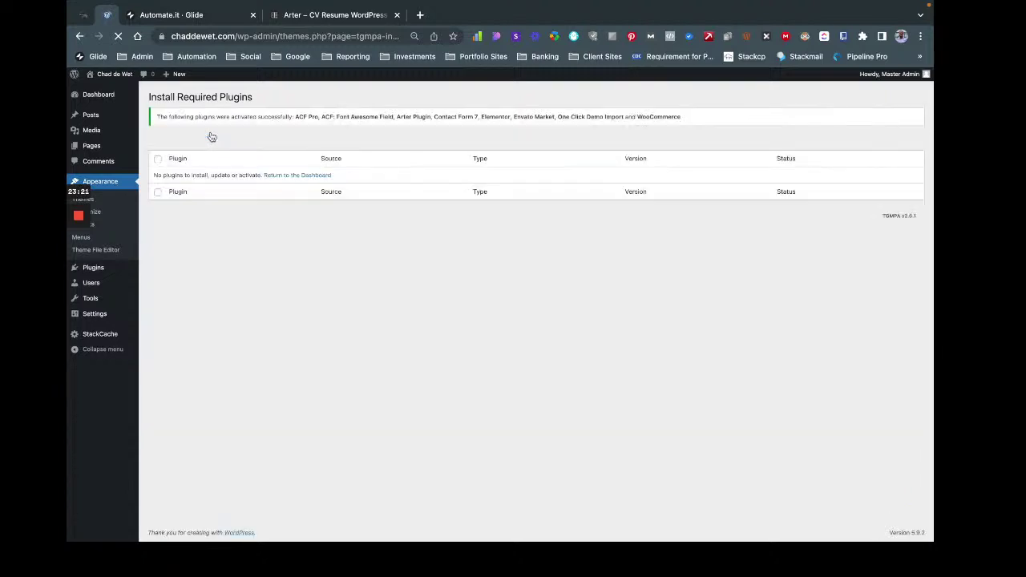
# Skip the WooCommerce store details setup, decline usage tracking and dismiss the welcome dialog.
pyautogui.click(102, 198)
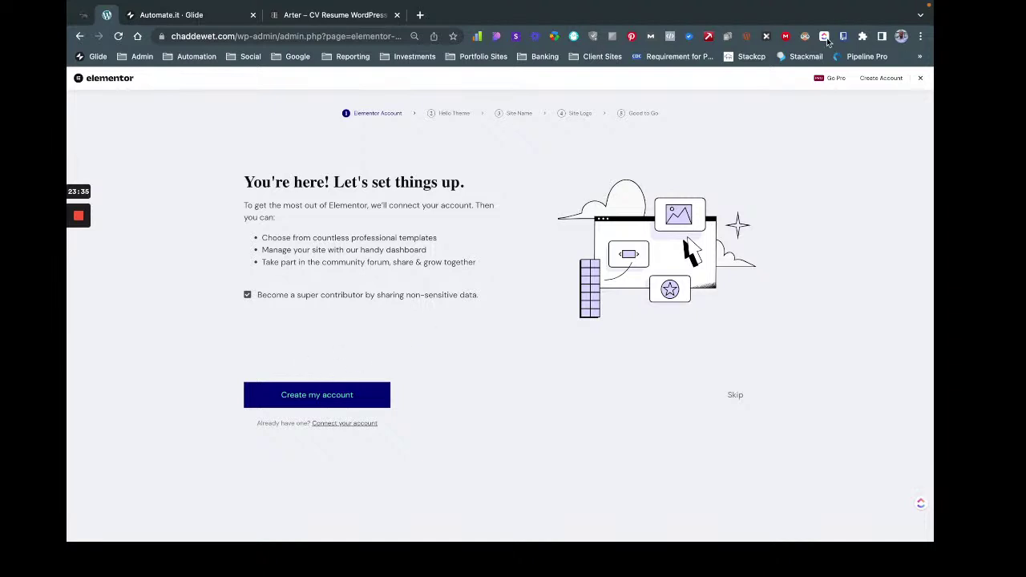
pyautogui.click(331, 423)
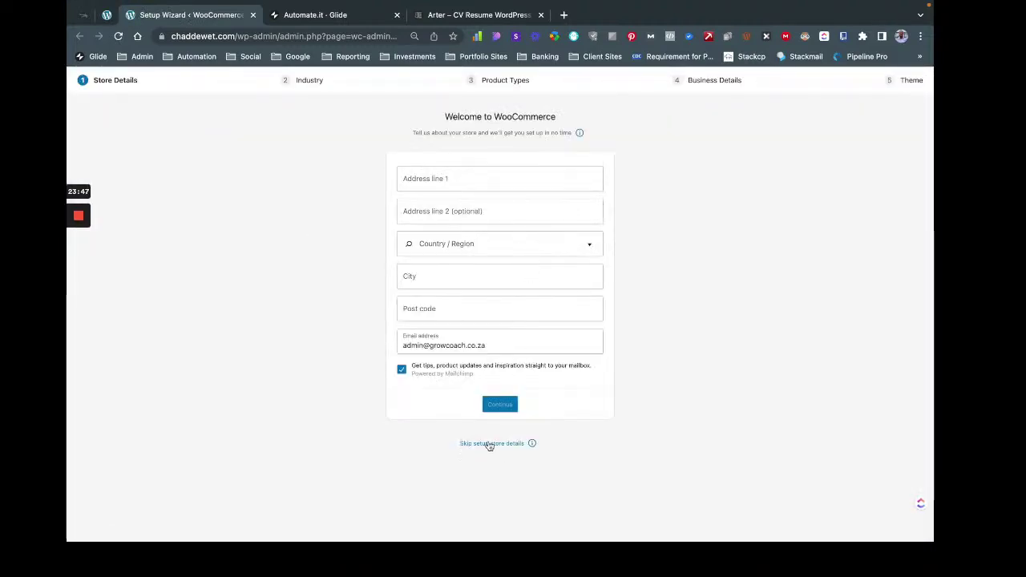
pyautogui.click(489, 444)
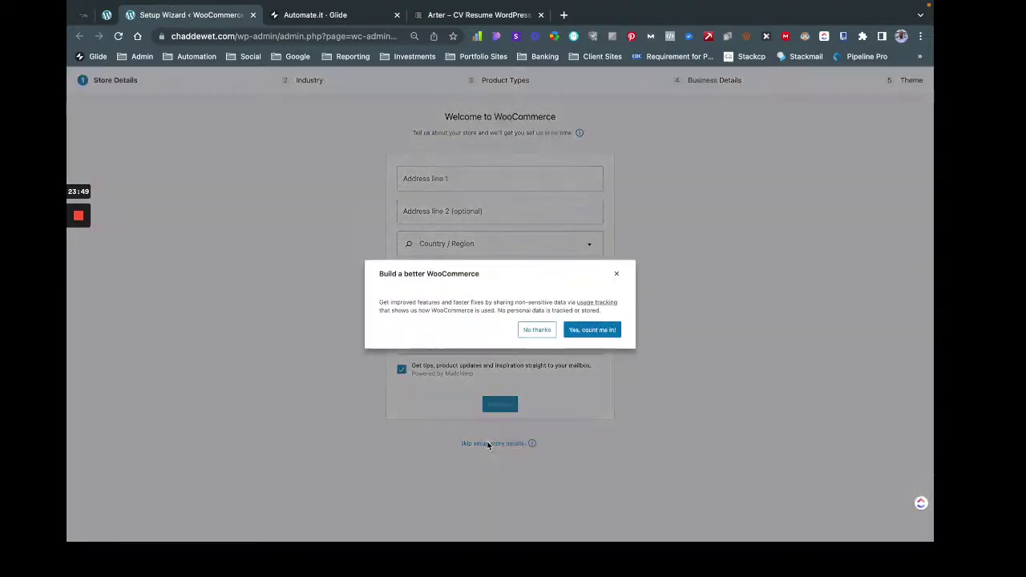
pyautogui.click(527, 328)
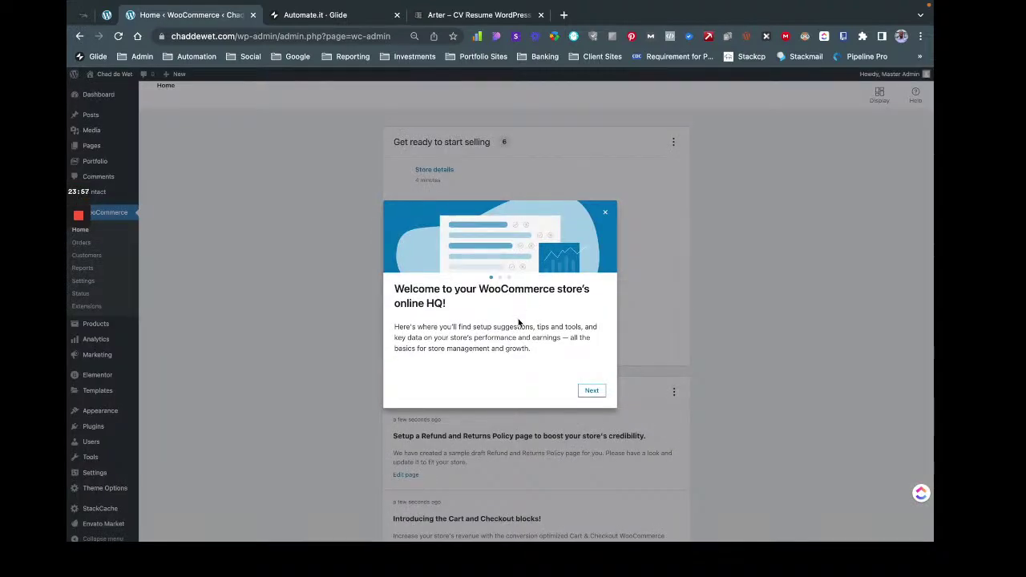
pyautogui.click(604, 212)
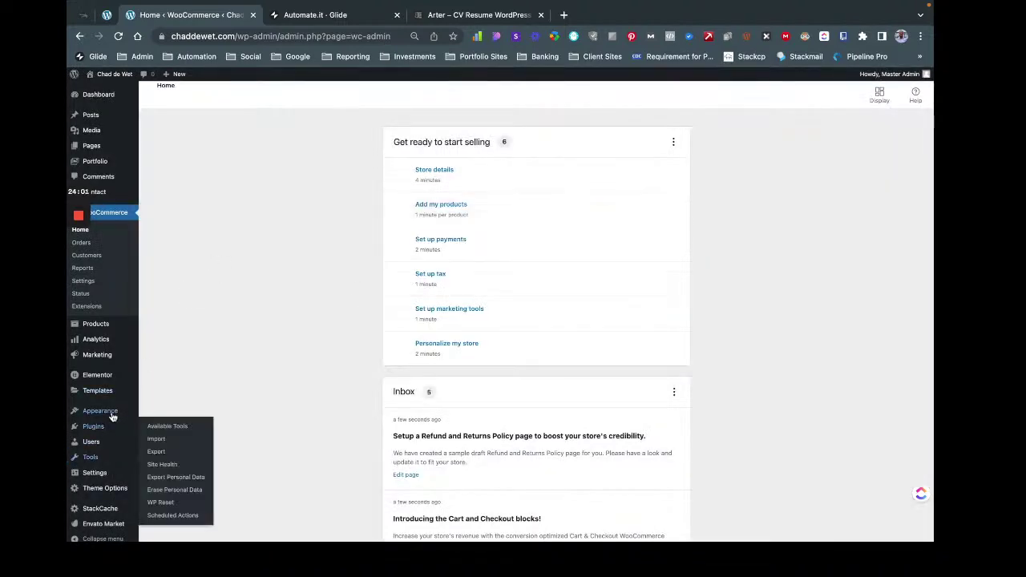
# Upload and install arter-child.zip from Finder's Theme folder as a new WordPress theme, and activate it.
pyautogui.moveTo(113, 416)
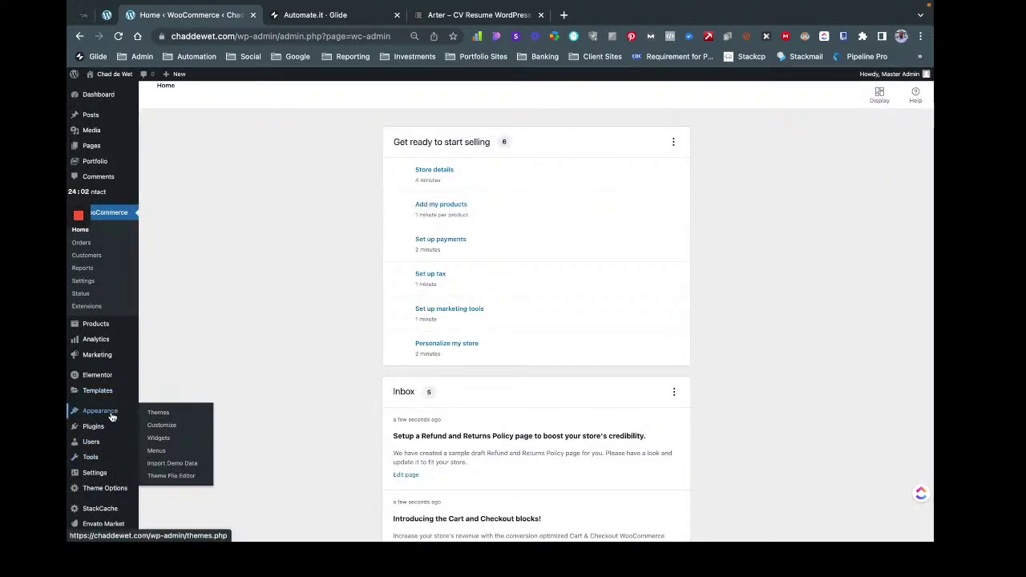
pyautogui.click(157, 413)
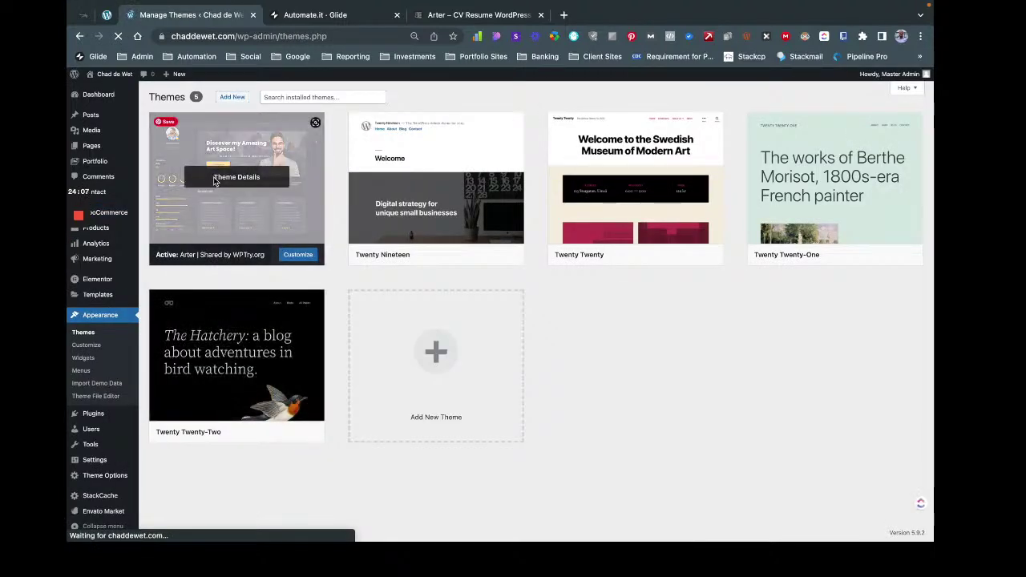
pyautogui.click(470, 311)
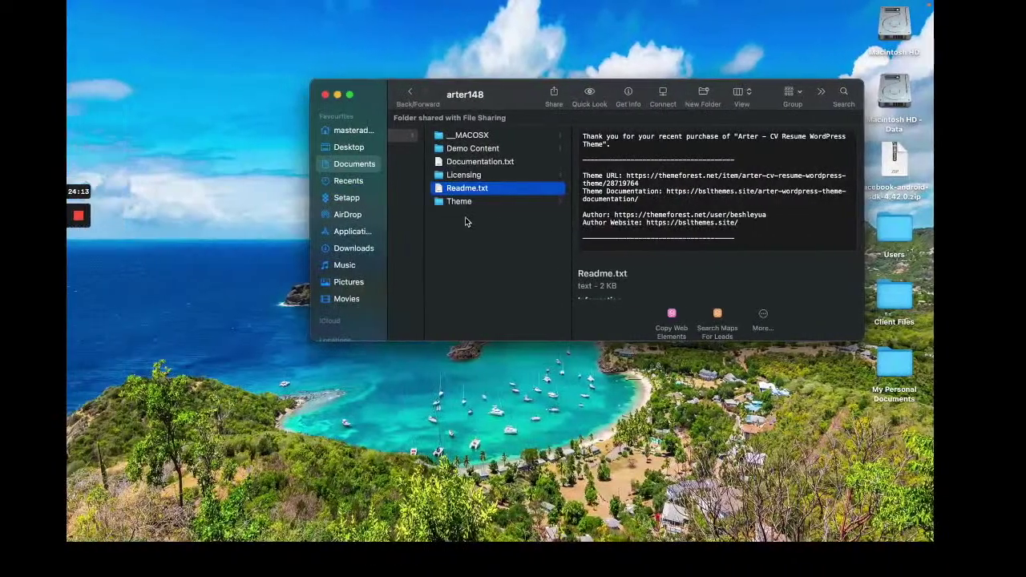
pyautogui.click(504, 201)
pyautogui.click(611, 139)
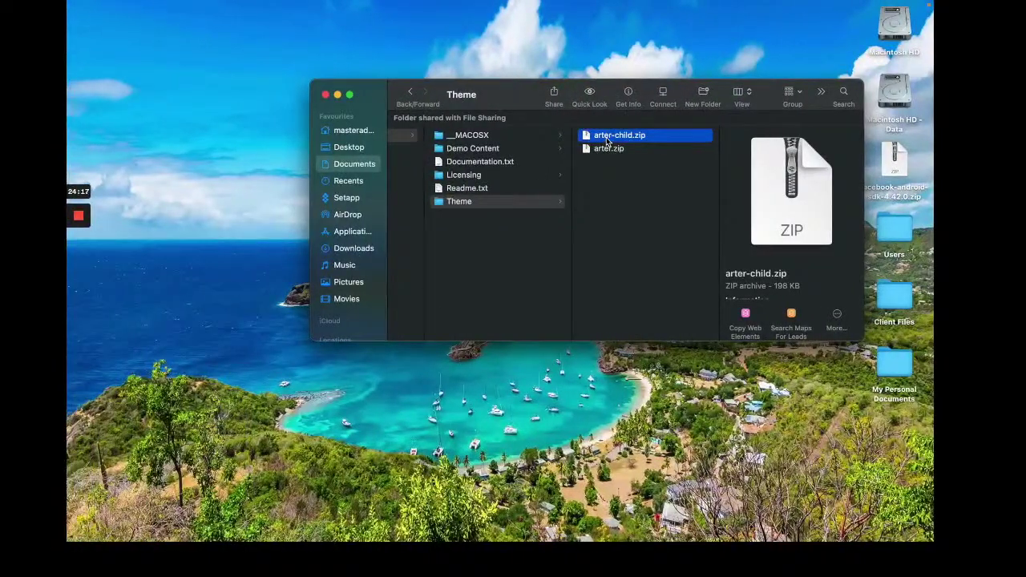
pyautogui.moveTo(607, 142); pyautogui.dragTo(467, 178)
pyautogui.click(606, 171)
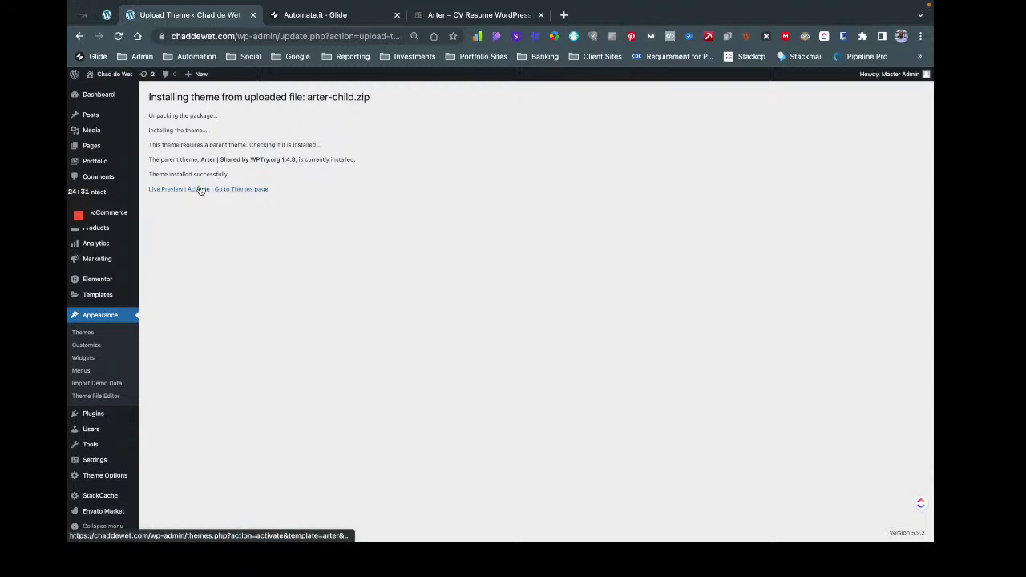
pyautogui.moveTo(198, 189); pyautogui.dragTo(199, 189)
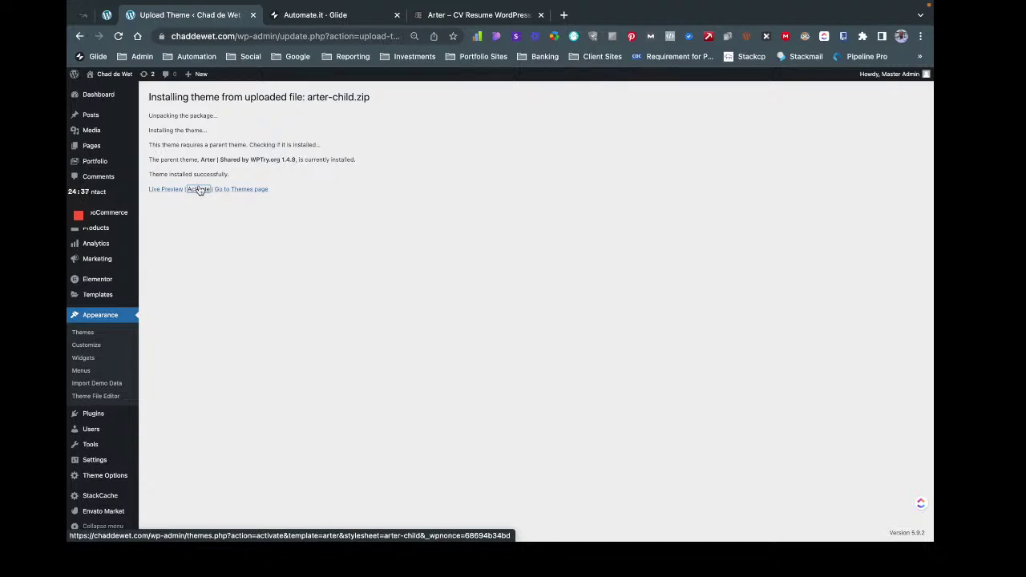
pyautogui.click(193, 191)
# Close the pinned Elementor setup tab and pin the WordPress theme upload tab in its place.
pyautogui.rightClick(115, 14)
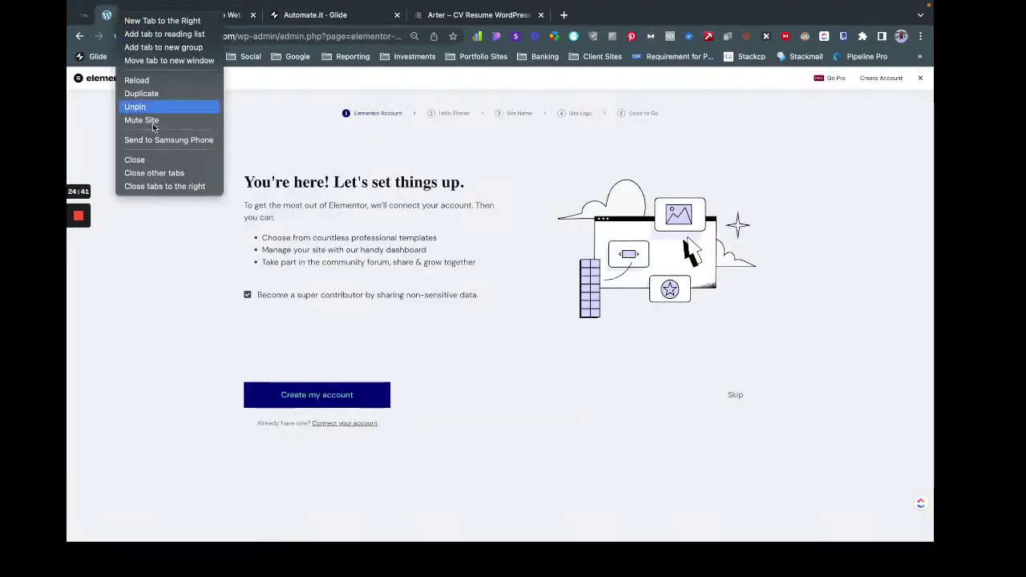
pyautogui.click(148, 158)
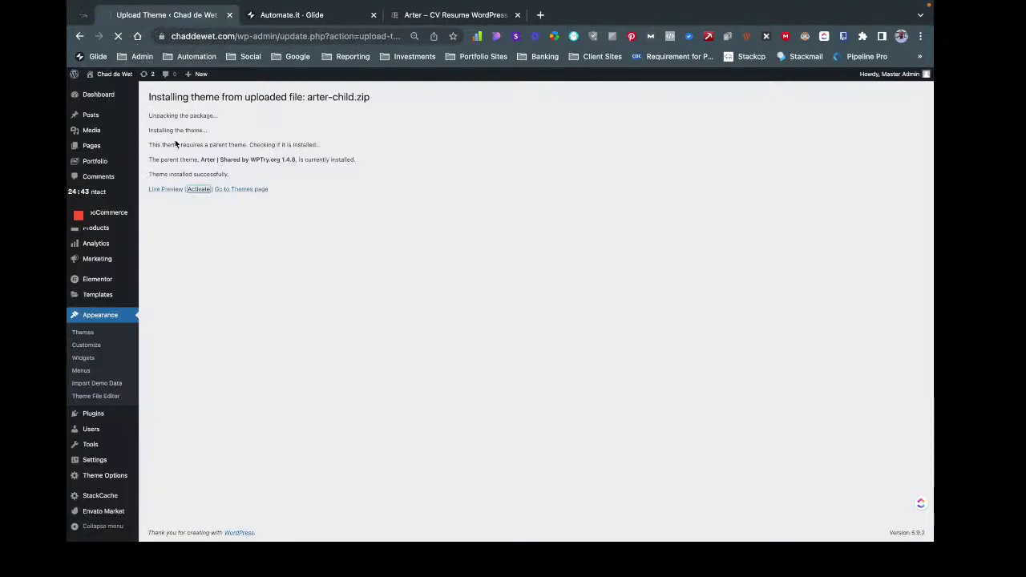
pyautogui.rightClick(202, 14)
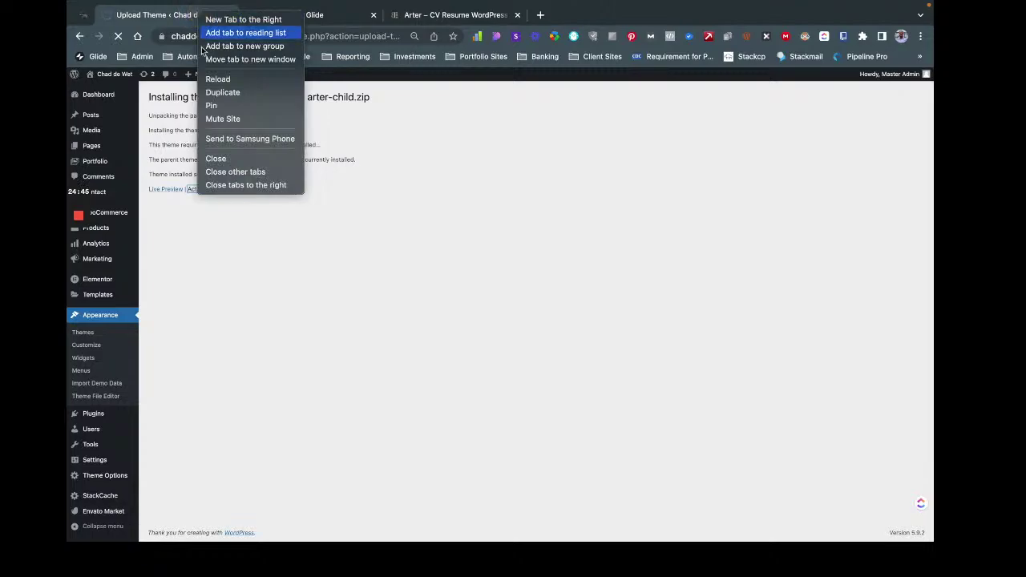
pyautogui.click(228, 104)
# Switch to Finder and select content.xml in the arter148 package's Demo Content folder.
pyautogui.hotkey('ctrl', 'Left')
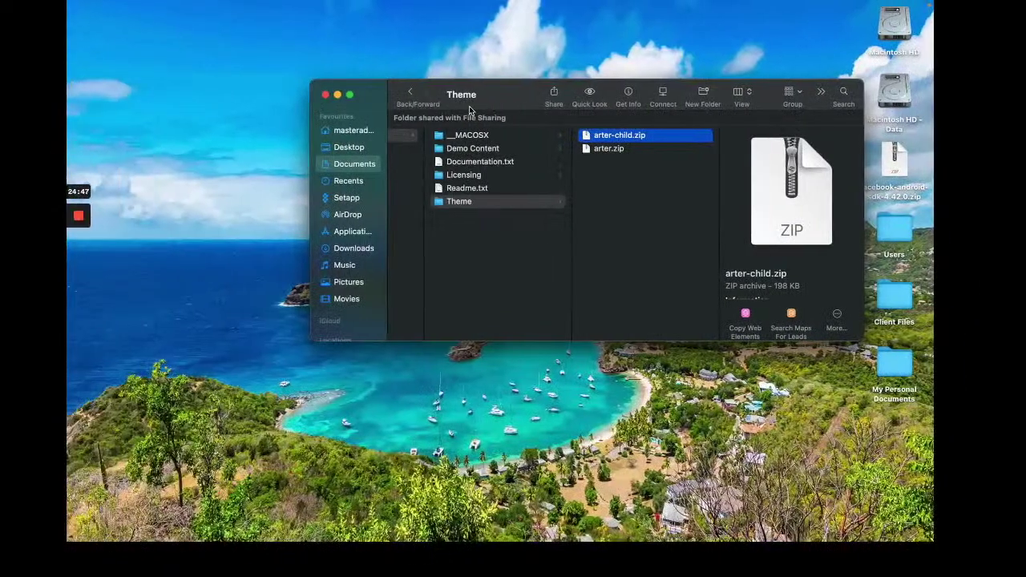
pyautogui.click(462, 136)
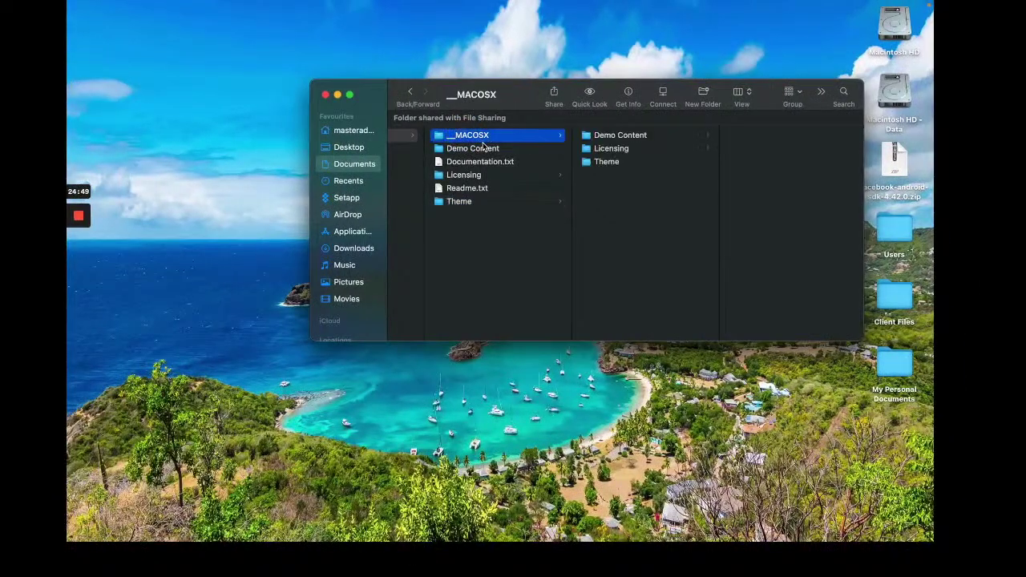
pyautogui.press('Right')
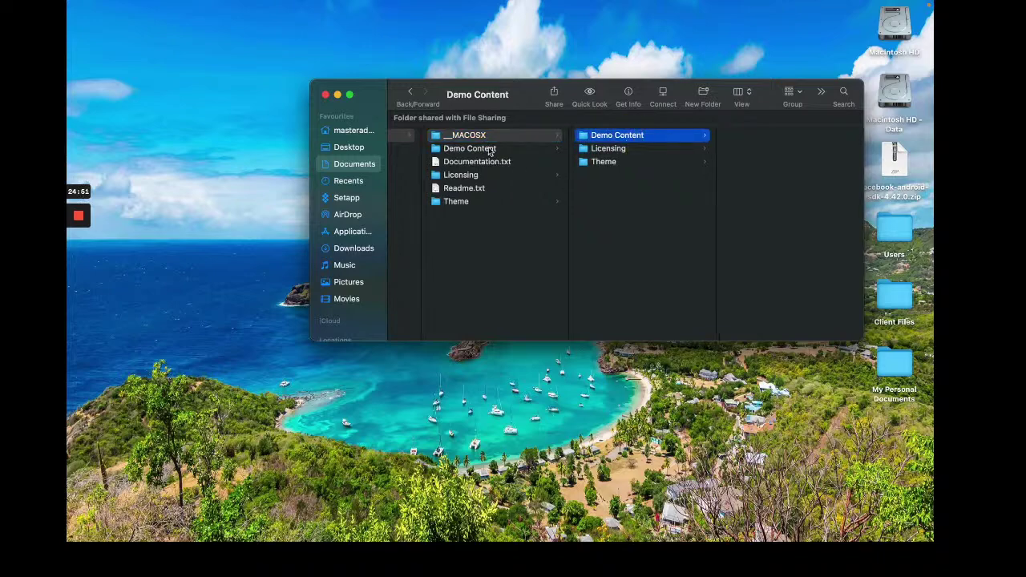
pyautogui.click(486, 149)
pyautogui.click(656, 139)
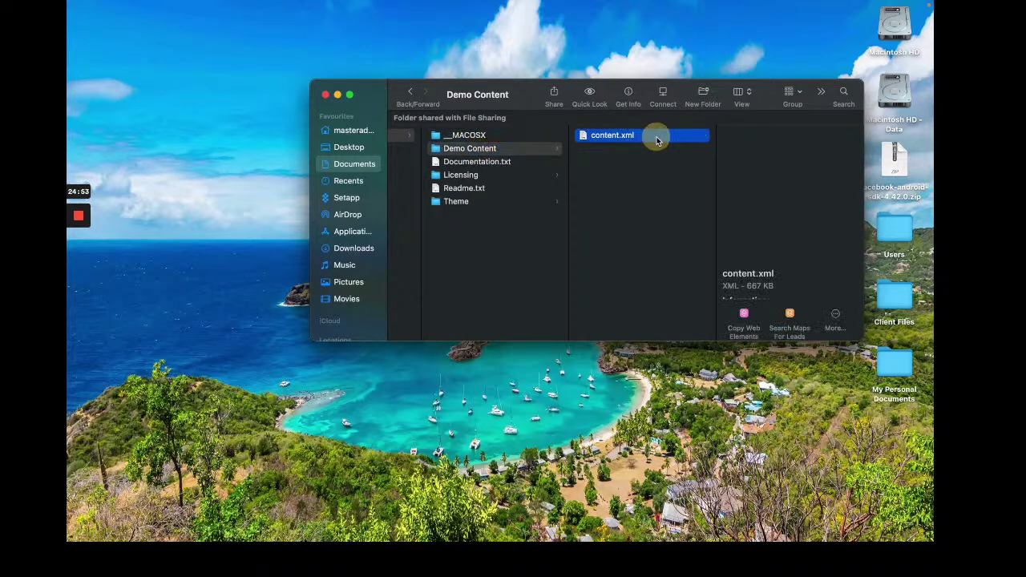
# Switch to the browser and open the bookmarked Overview page from the Google bookmarks in a new tab.
pyautogui.hotkey('ctrl', 'Right')
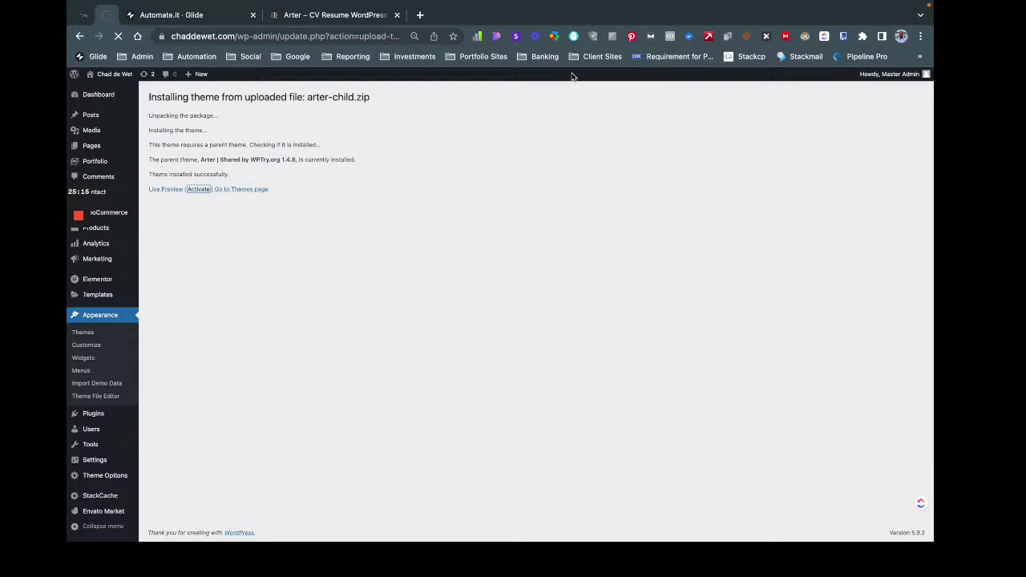
pyautogui.click(420, 14)
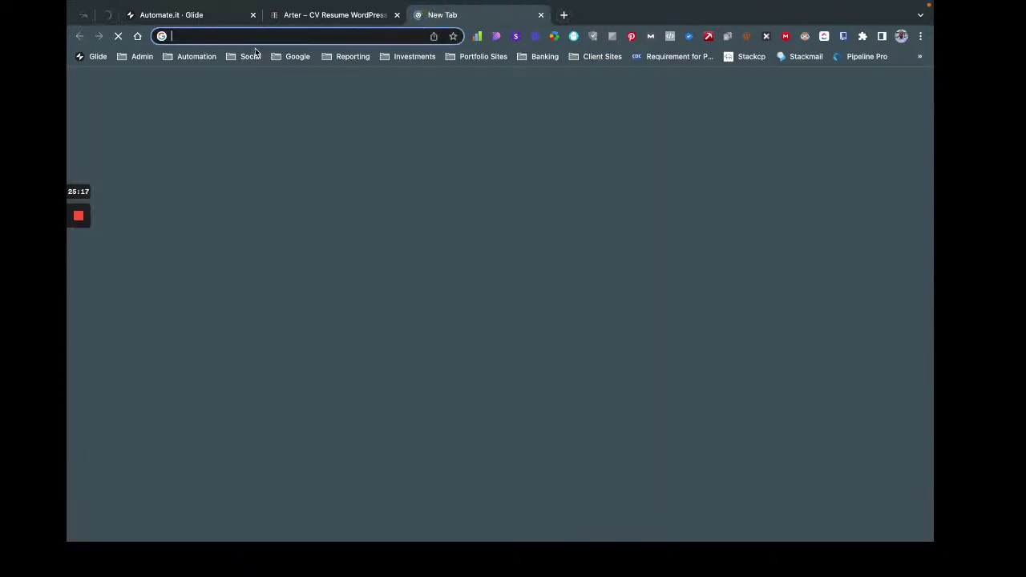
pyautogui.click(295, 57)
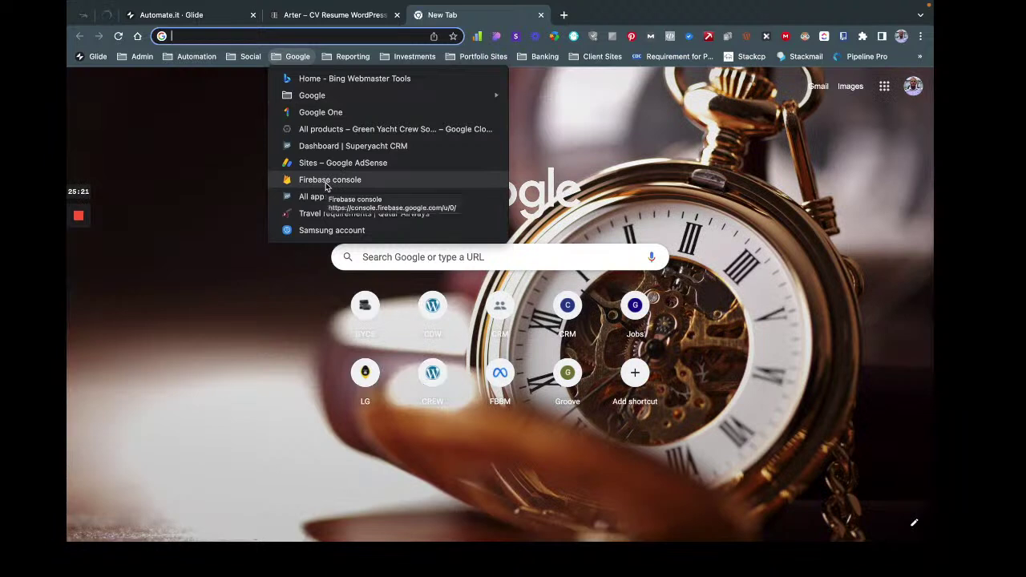
pyautogui.moveTo(387, 94)
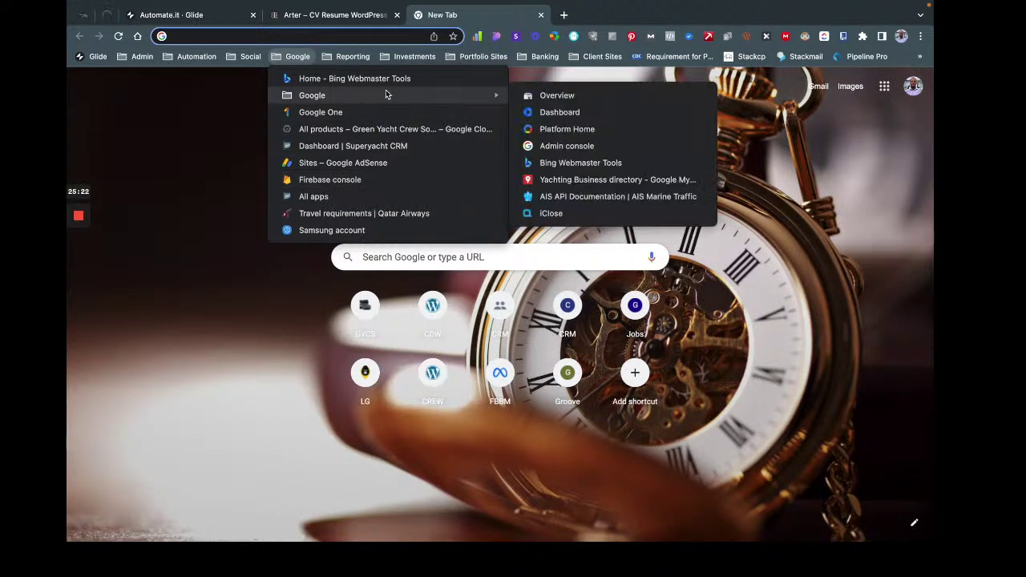
pyautogui.click(551, 94)
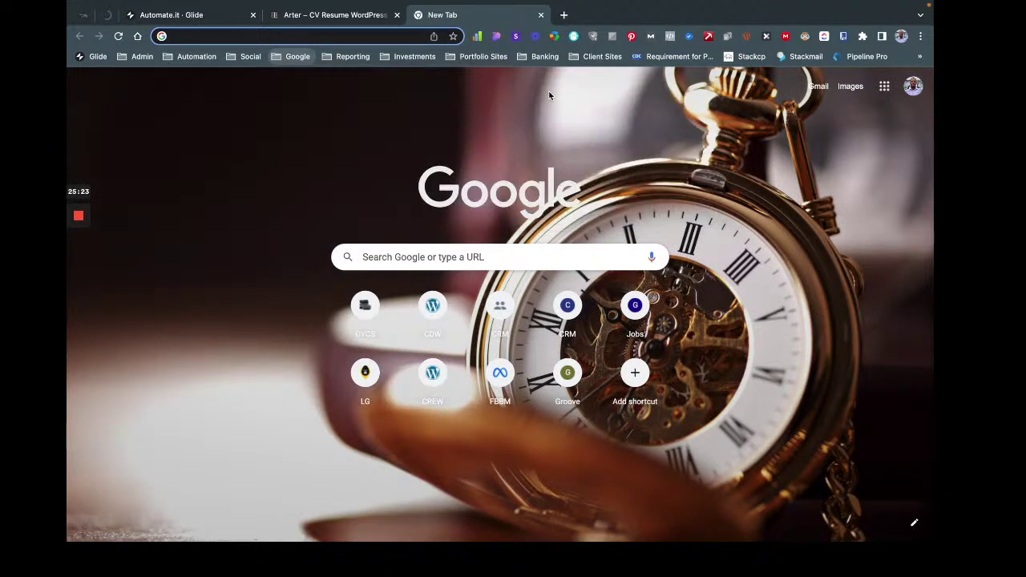
# Return to the WordPress themes page and delete the Twenty Nineteen theme.
pyautogui.click(112, 18)
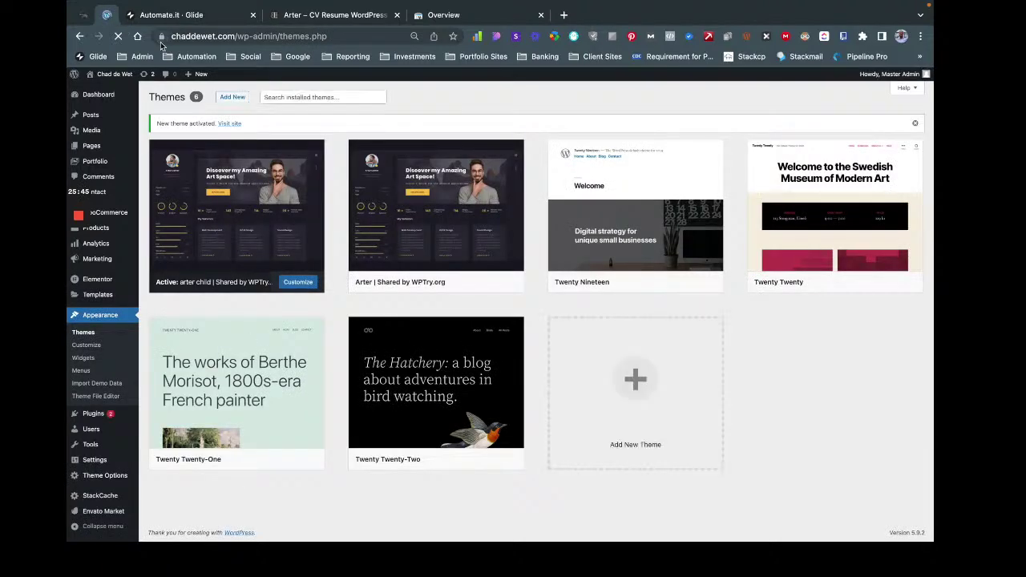
pyautogui.scroll(5, 404, 155)
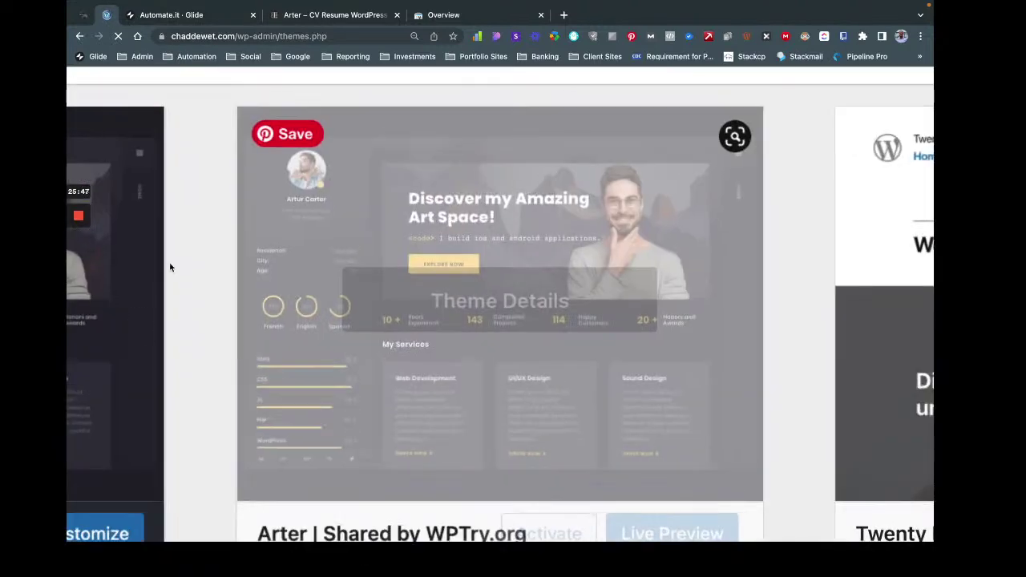
pyautogui.scroll(-5, 170, 263)
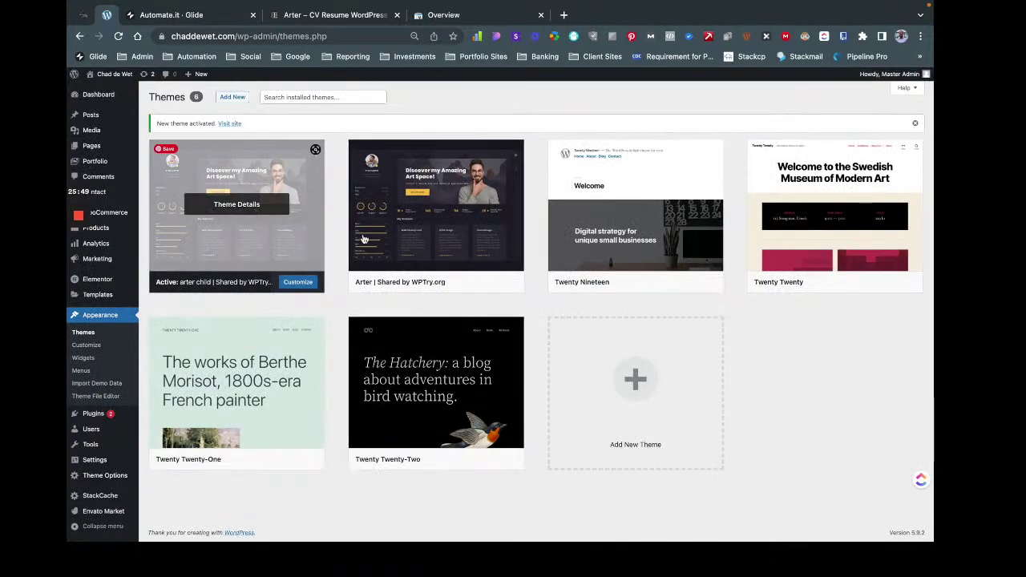
pyautogui.click(649, 207)
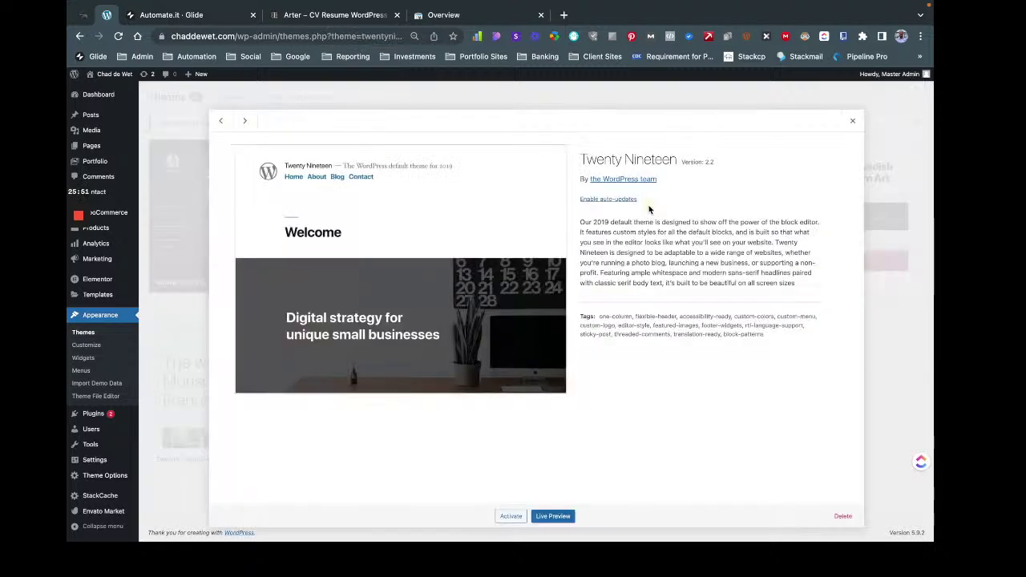
pyautogui.click(842, 518)
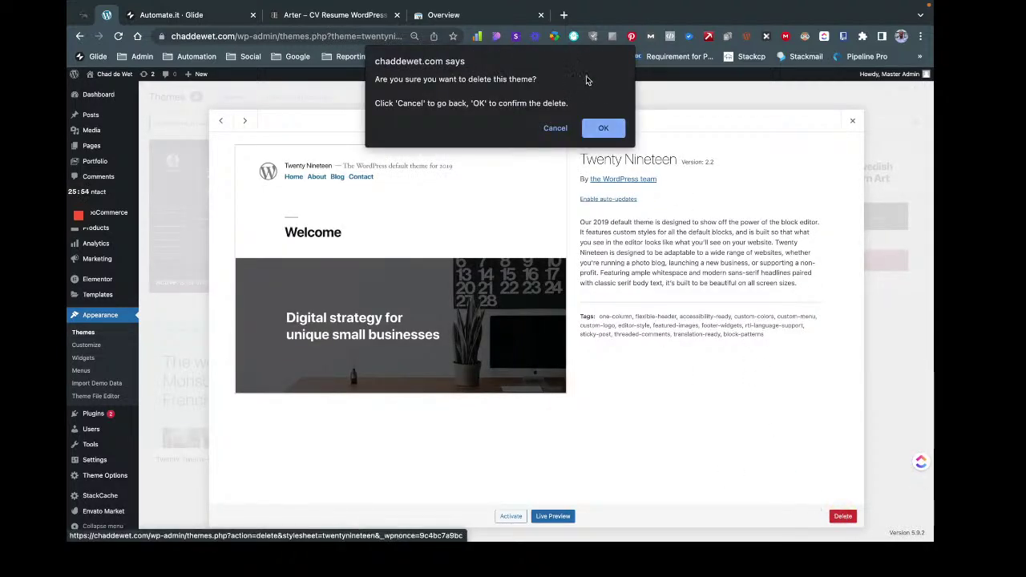
pyautogui.click(610, 127)
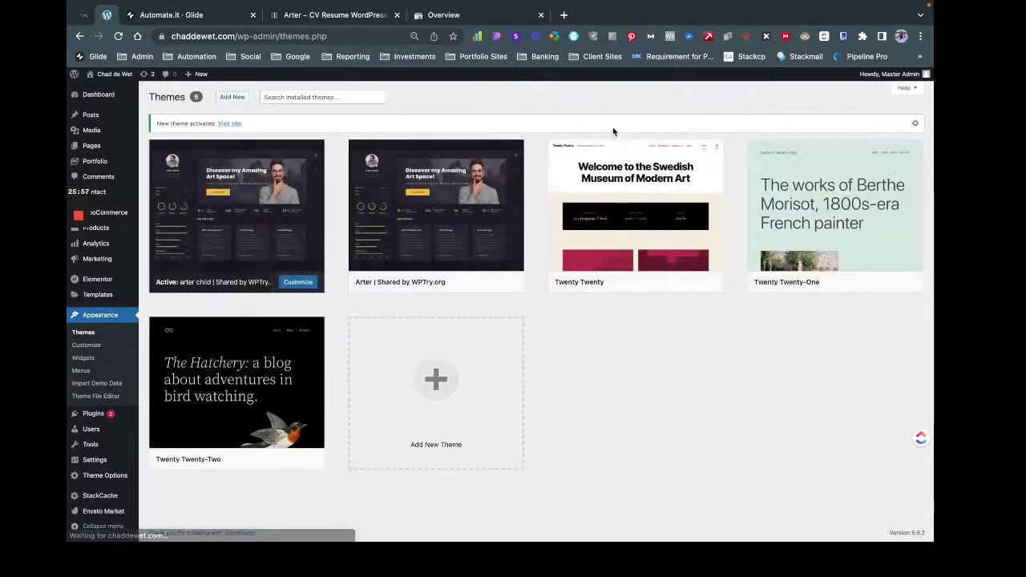
# Run the available WordPress updates for the Advanced Custom Fields PRO and Envato Market plugins.
pyautogui.moveTo(113, 418)
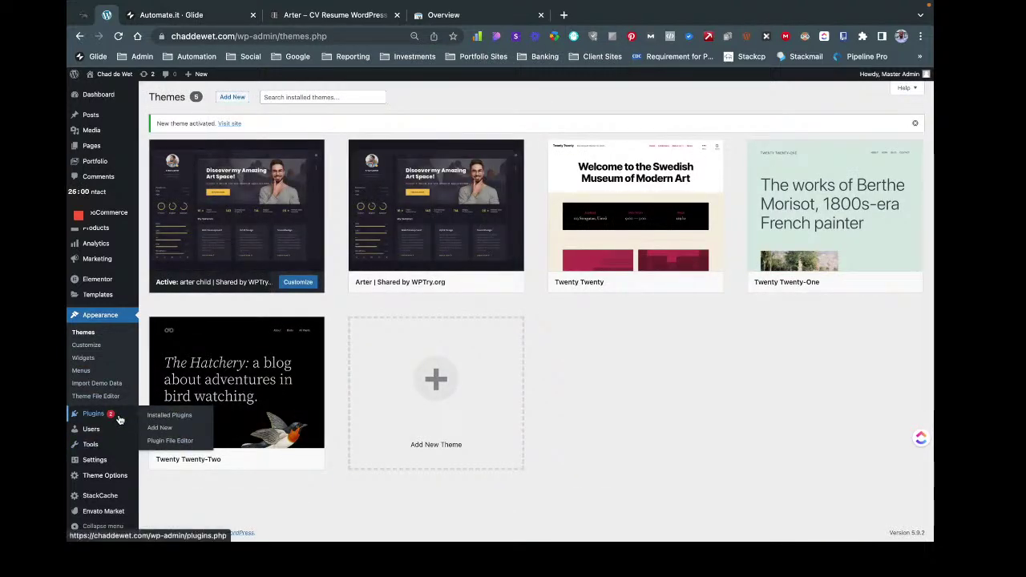
pyautogui.click(142, 75)
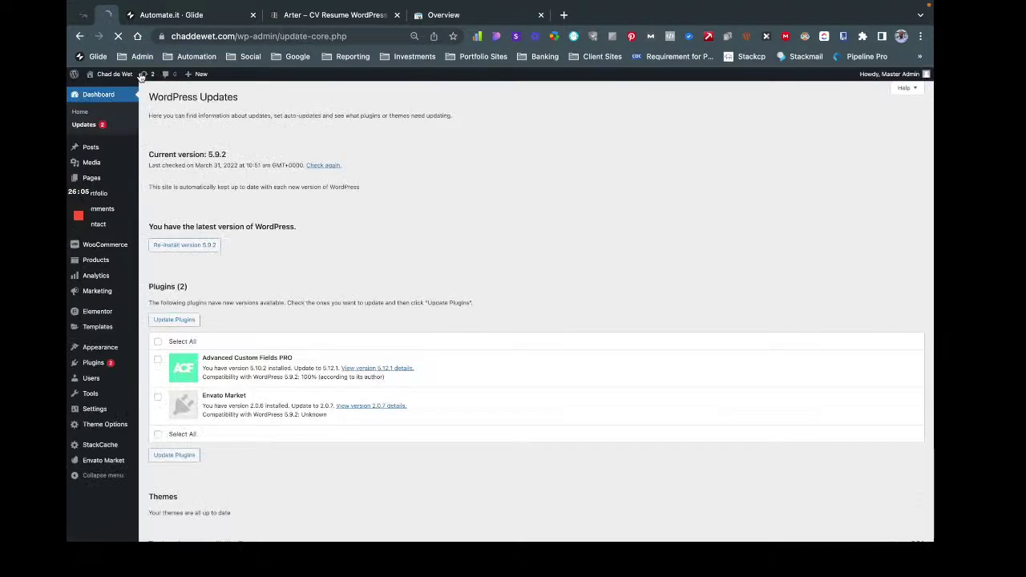
pyautogui.click(158, 341)
pyautogui.click(174, 319)
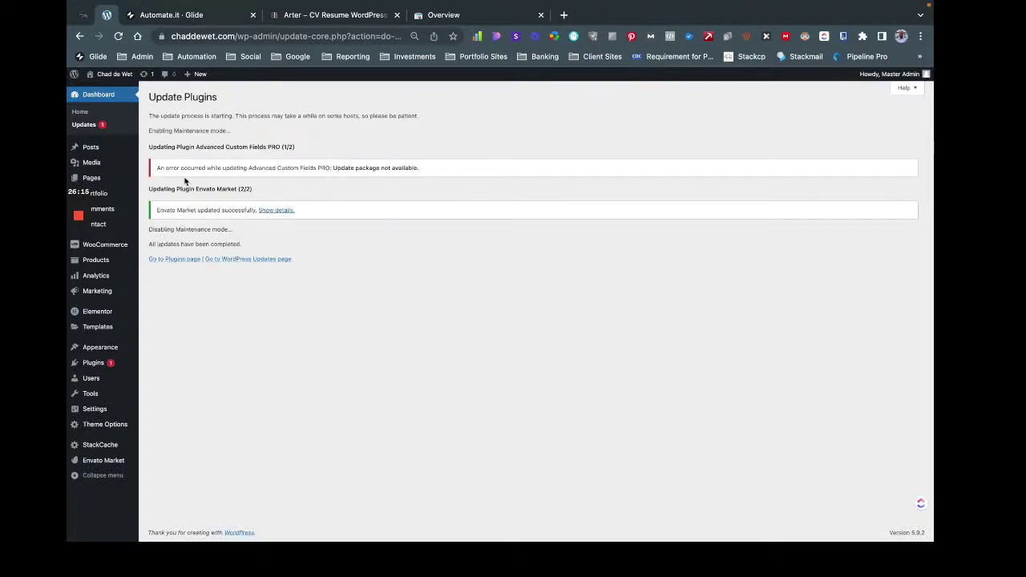
# Import the arter child theme's demo data with the WPForms, All in One SEO and MonsterInsights plugins included.
pyautogui.moveTo(104, 351)
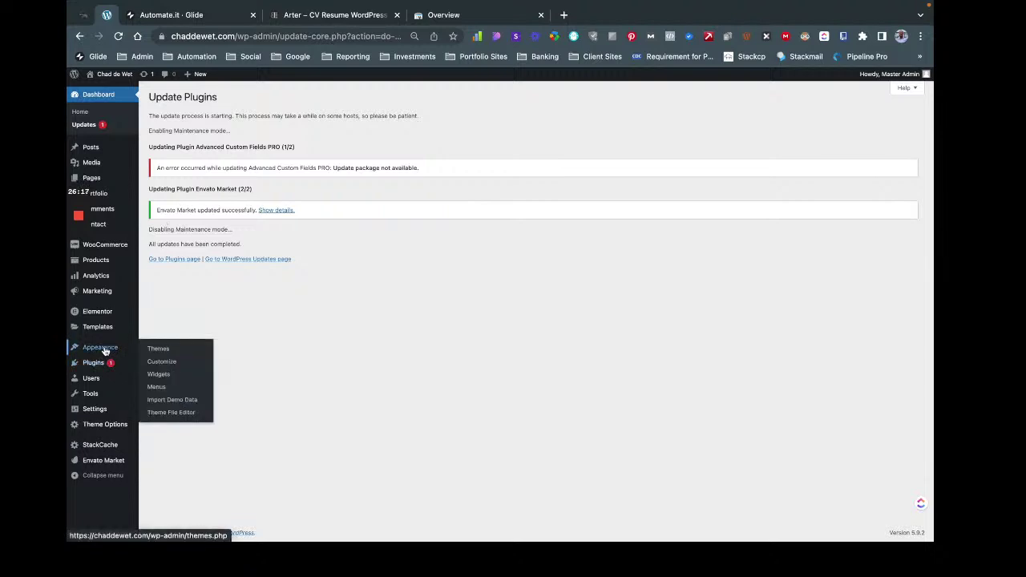
pyautogui.click(172, 399)
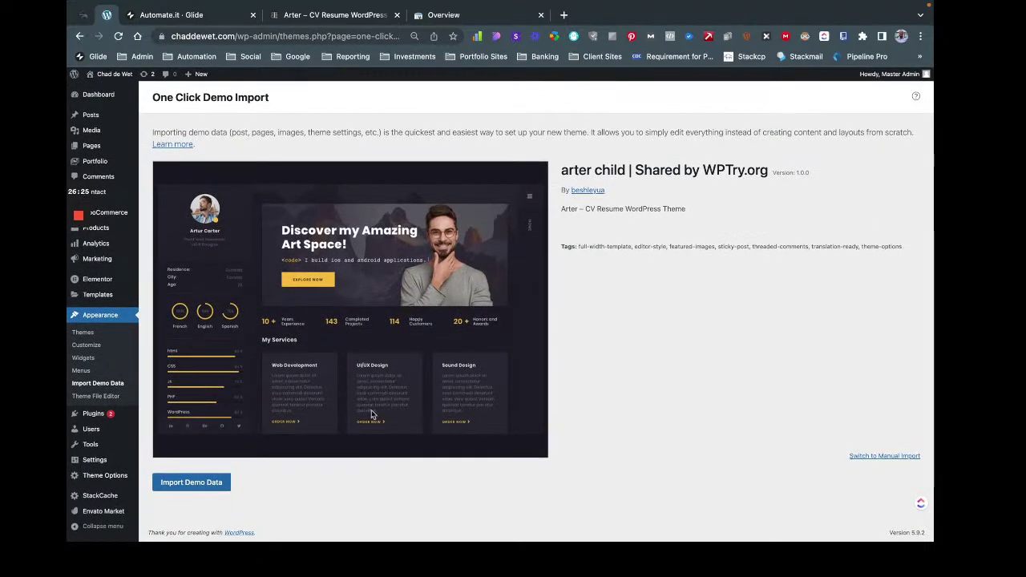
pyautogui.click(215, 483)
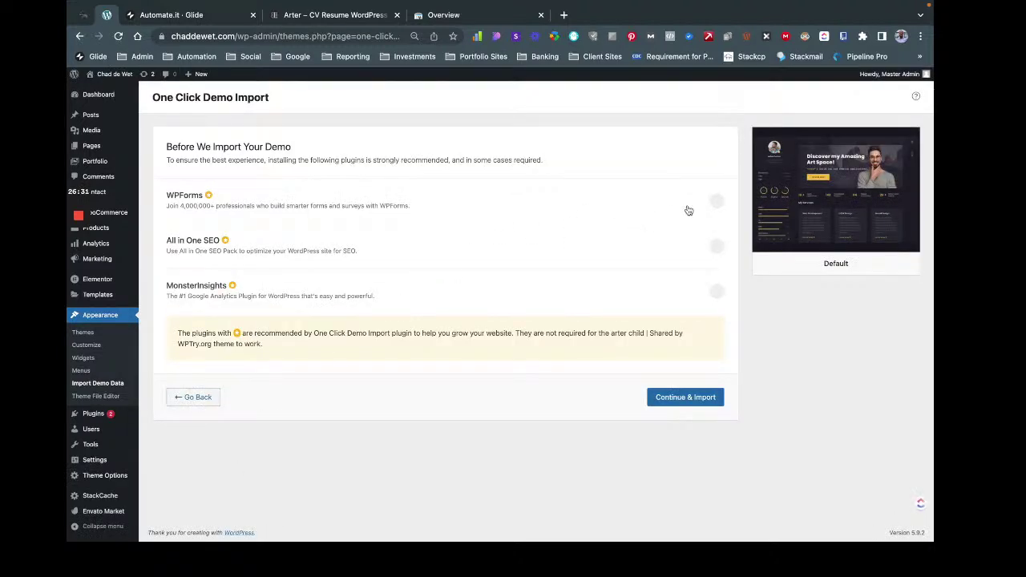
pyautogui.click(715, 201)
pyautogui.click(716, 247)
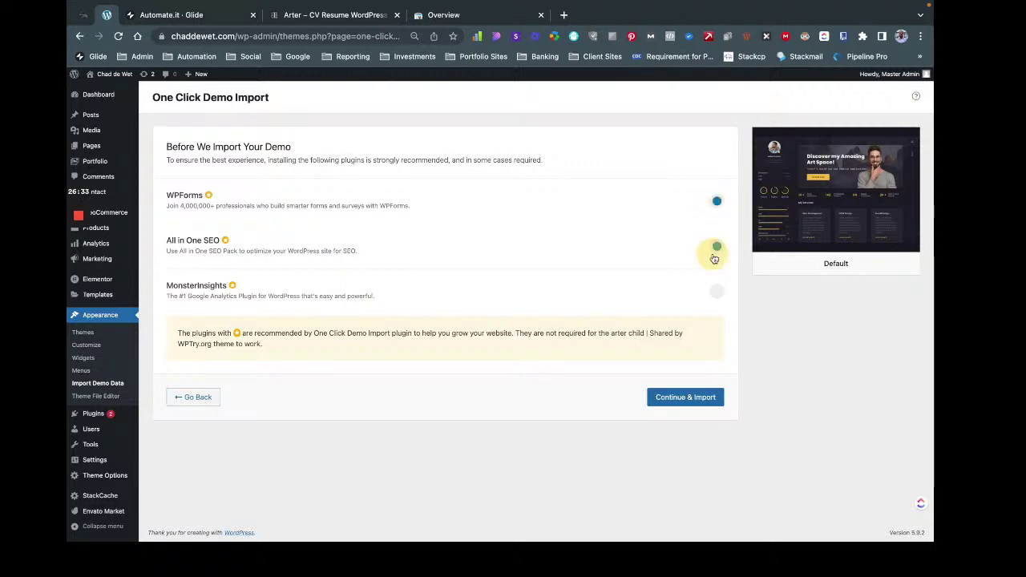
pyautogui.click(716, 291)
pyautogui.click(681, 398)
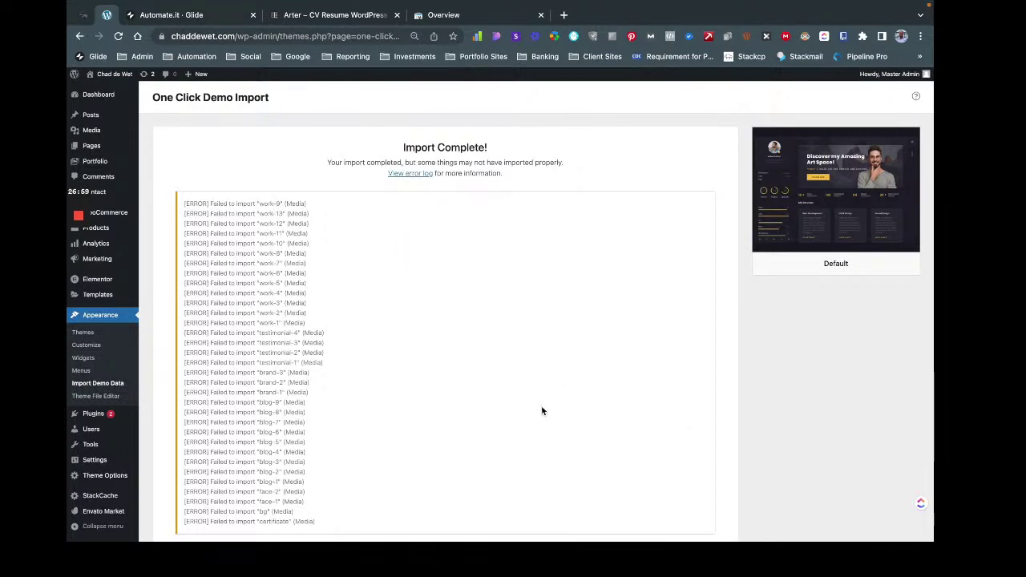
# Review the demo import report, open the live site in a new tab and open the theme settings in the current one.
pyautogui.scroll(-2, 541, 409)
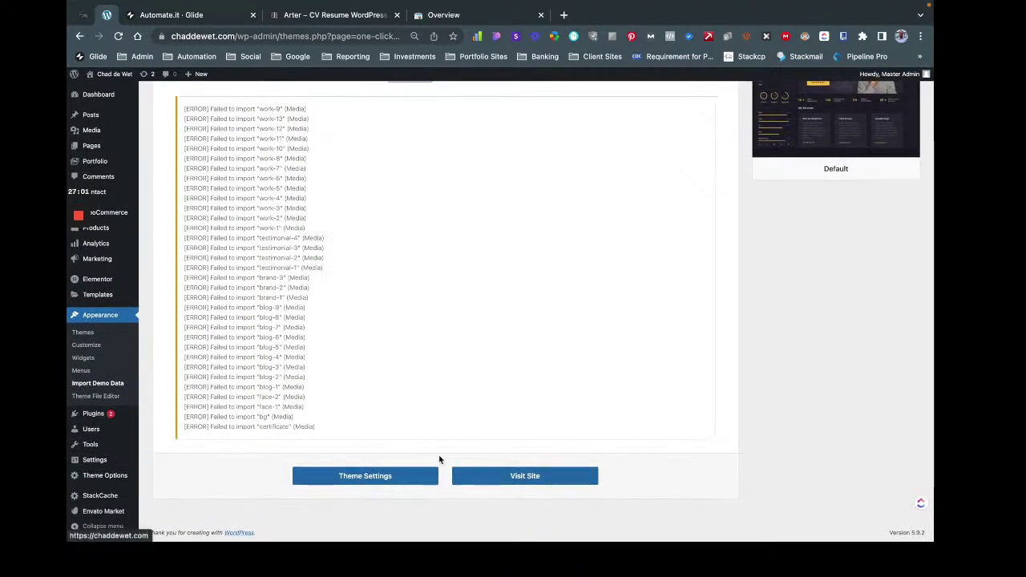
pyautogui.scroll(2, 294, 195)
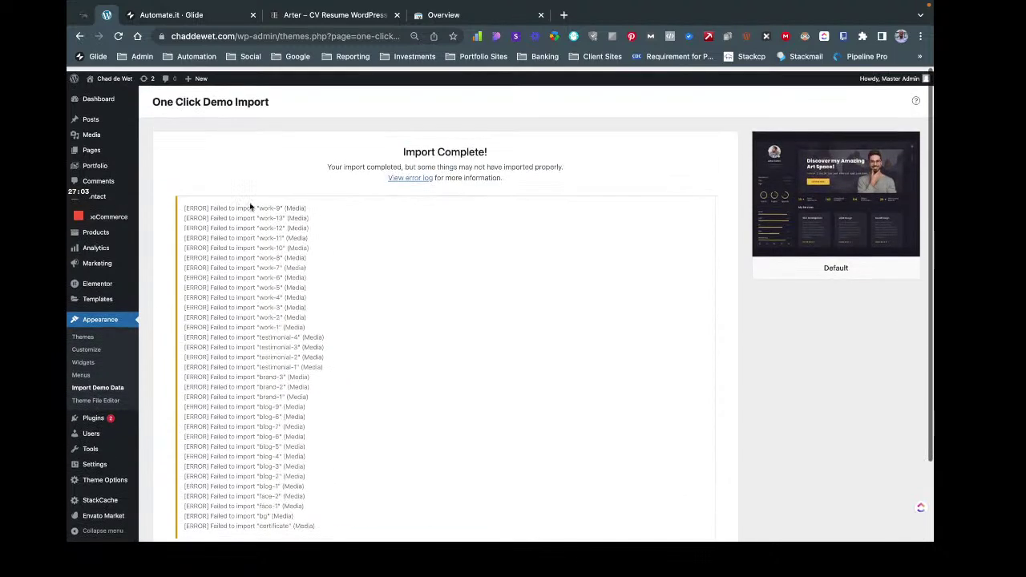
pyautogui.moveTo(94, 463)
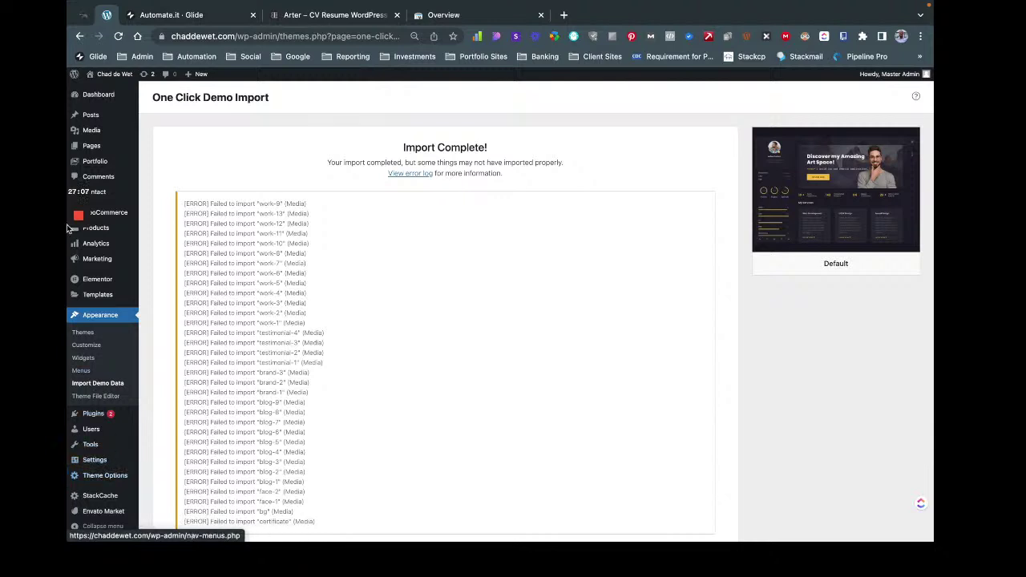
pyautogui.moveTo(102, 129)
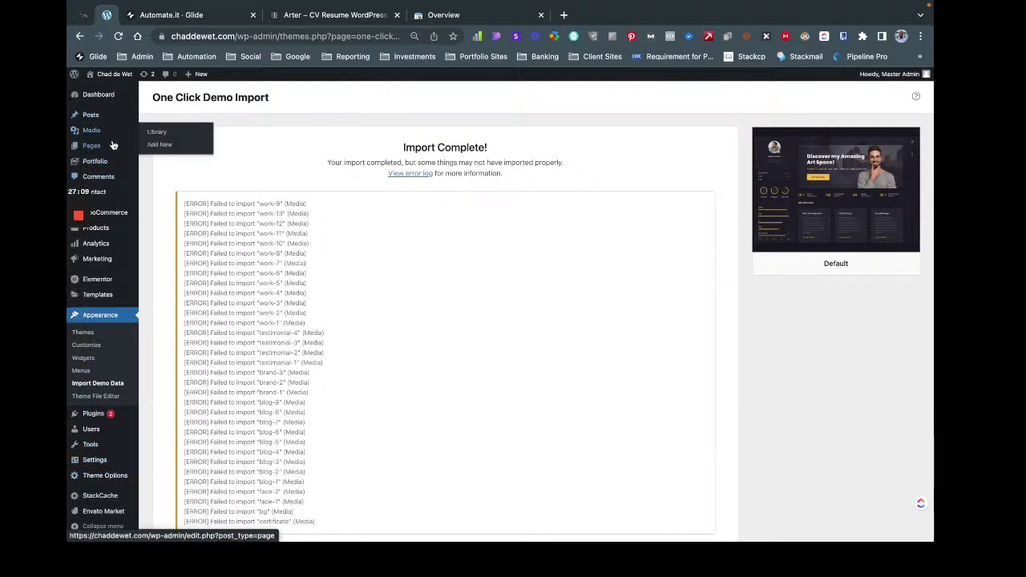
pyautogui.moveTo(108, 154)
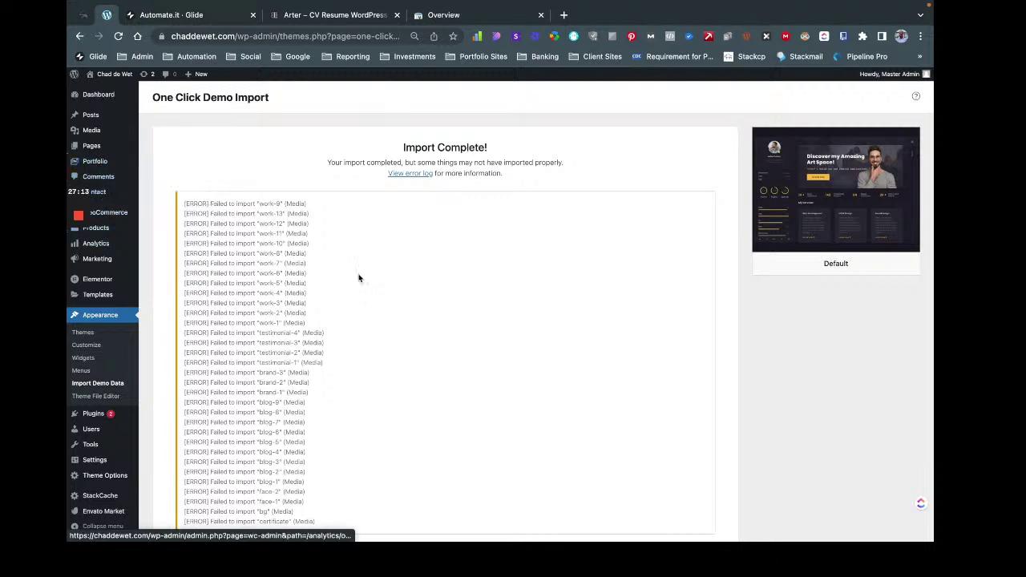
pyautogui.scroll(-3, 361, 277)
pyautogui.rightClick(533, 475)
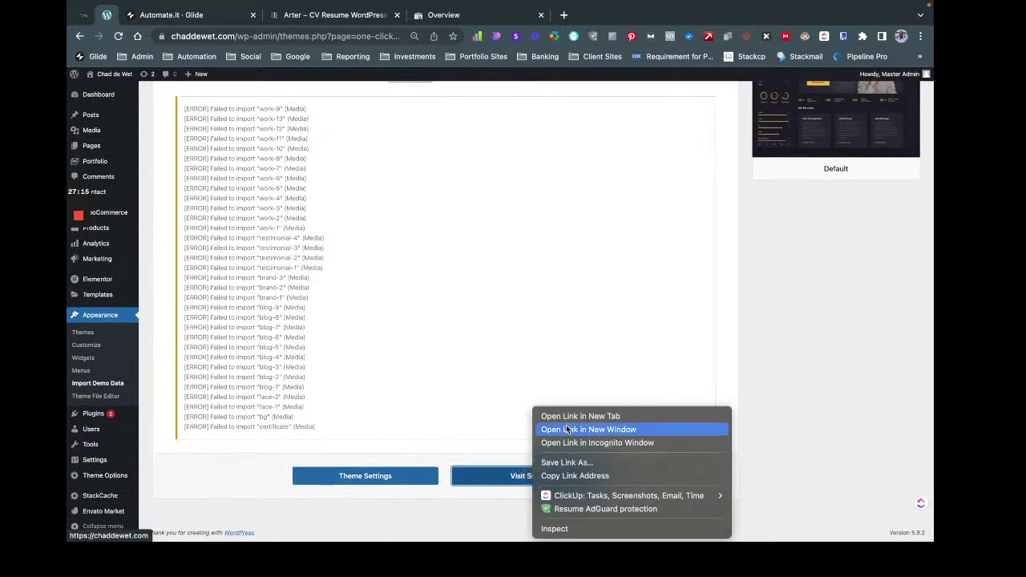
pyautogui.click(566, 416)
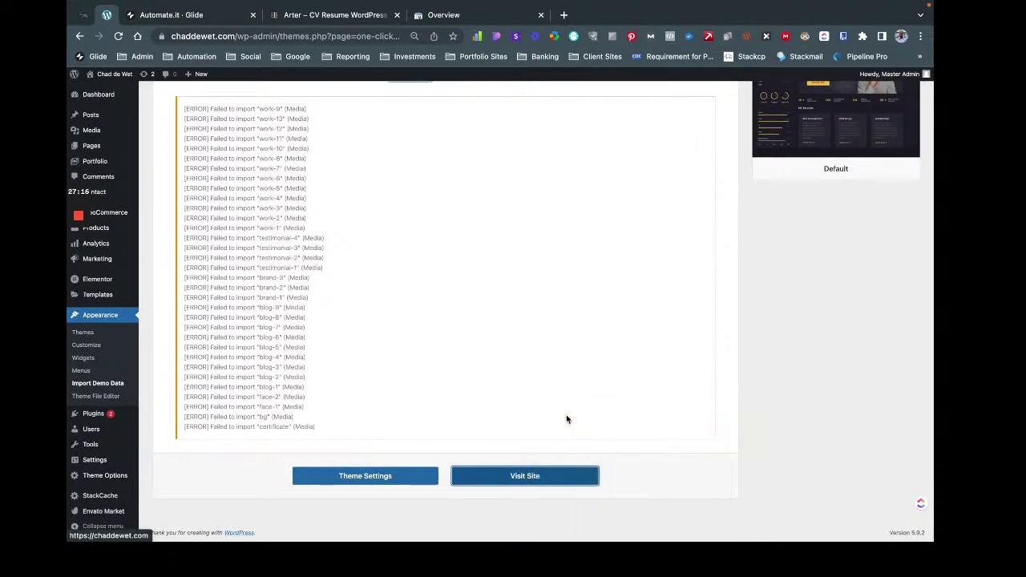
pyautogui.click(334, 482)
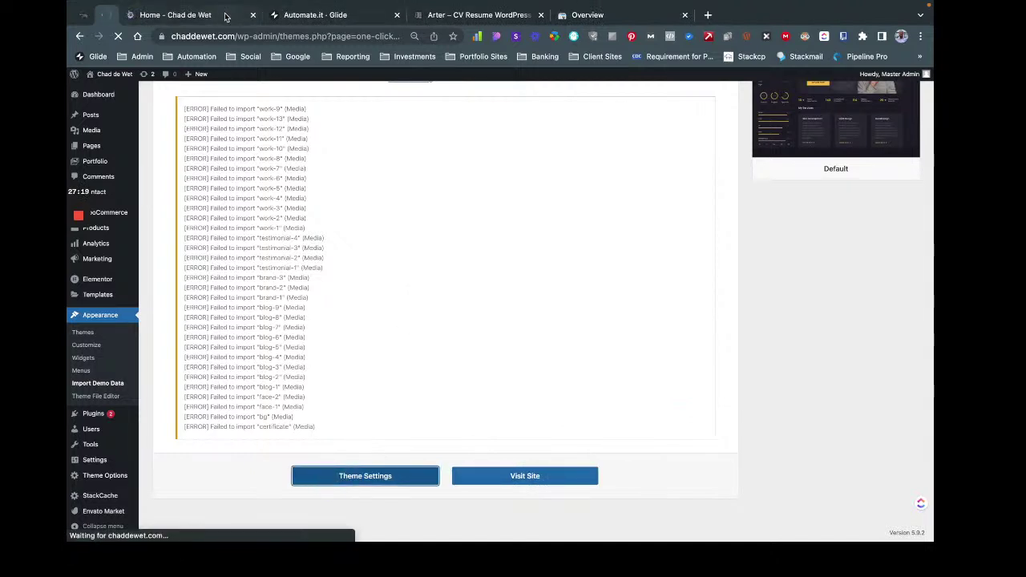
# Examine the live site's home page down to the recommendations section, and reload it.
pyautogui.click(231, 16)
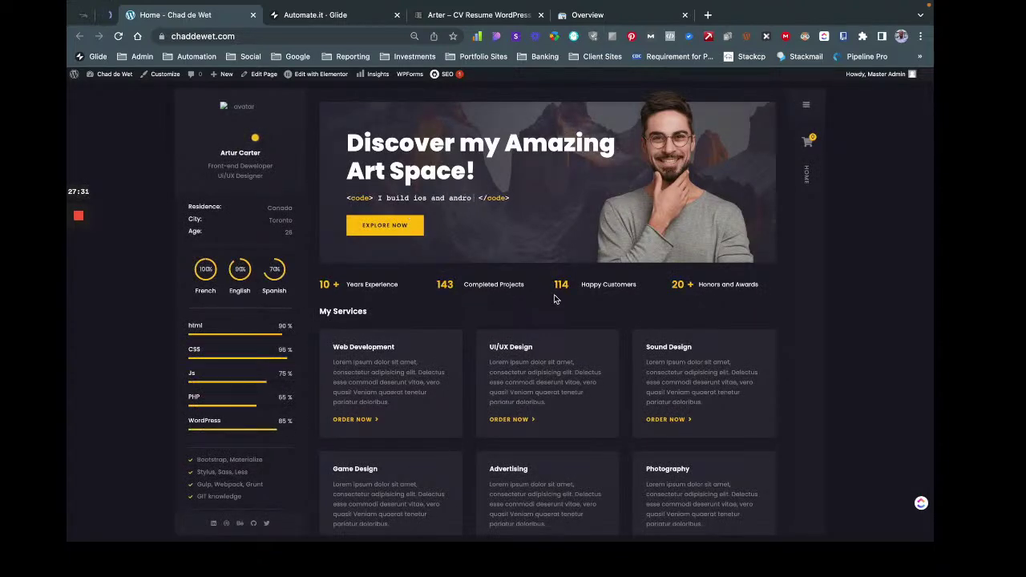
pyautogui.scroll(-2, 553, 295)
pyautogui.scroll(-5, 502, 326)
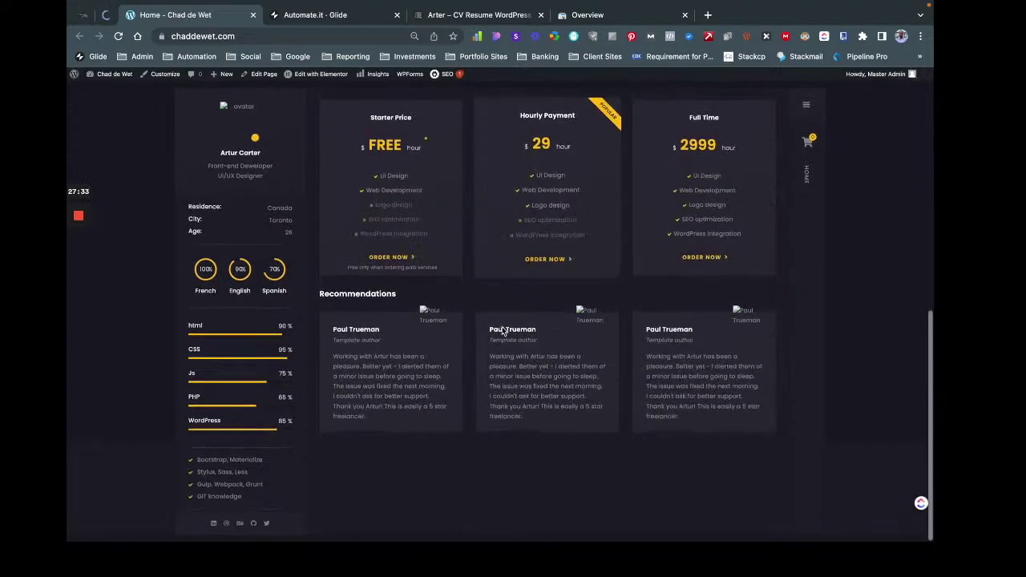
pyautogui.press('super+r')
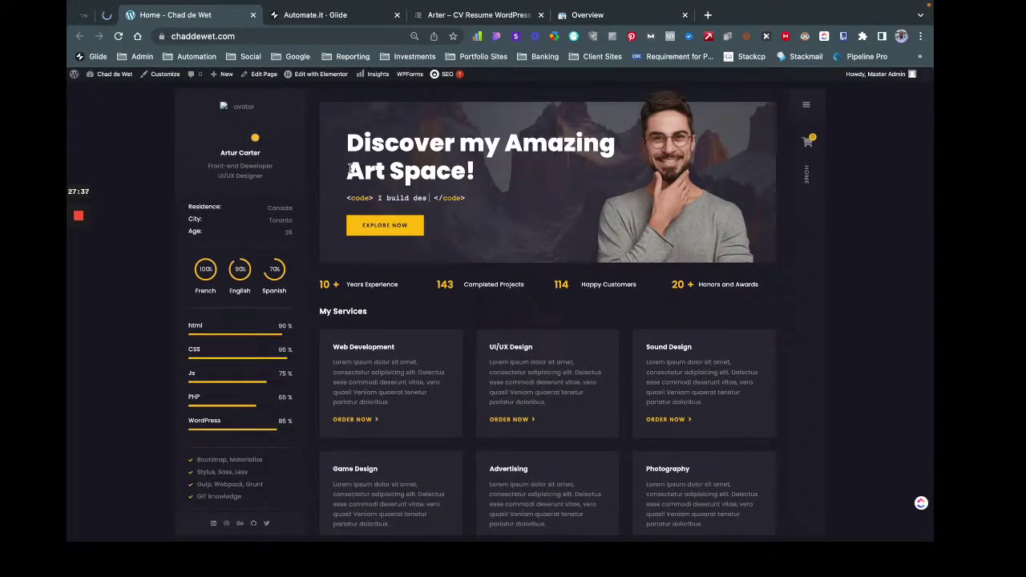
# Set the posts page to Blog (Carousel) in the theme customizer's Homepage Settings.
pyautogui.click(108, 20)
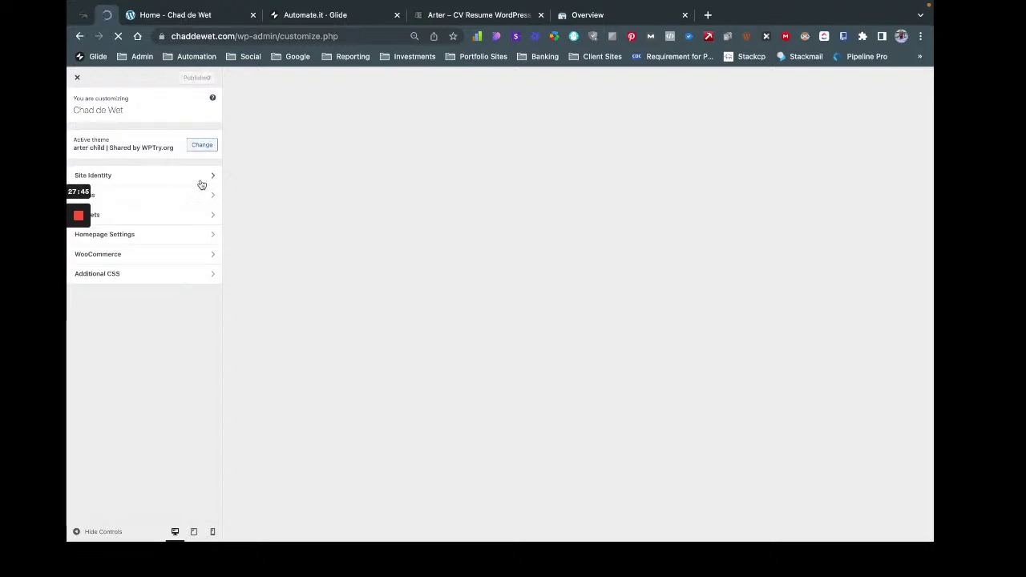
pyautogui.click(160, 234)
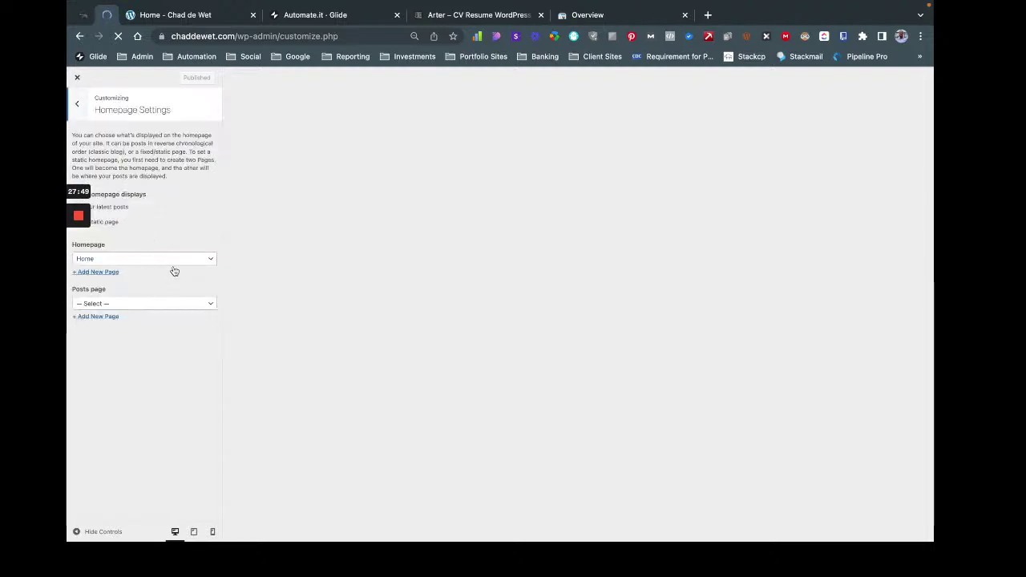
pyautogui.click(172, 262)
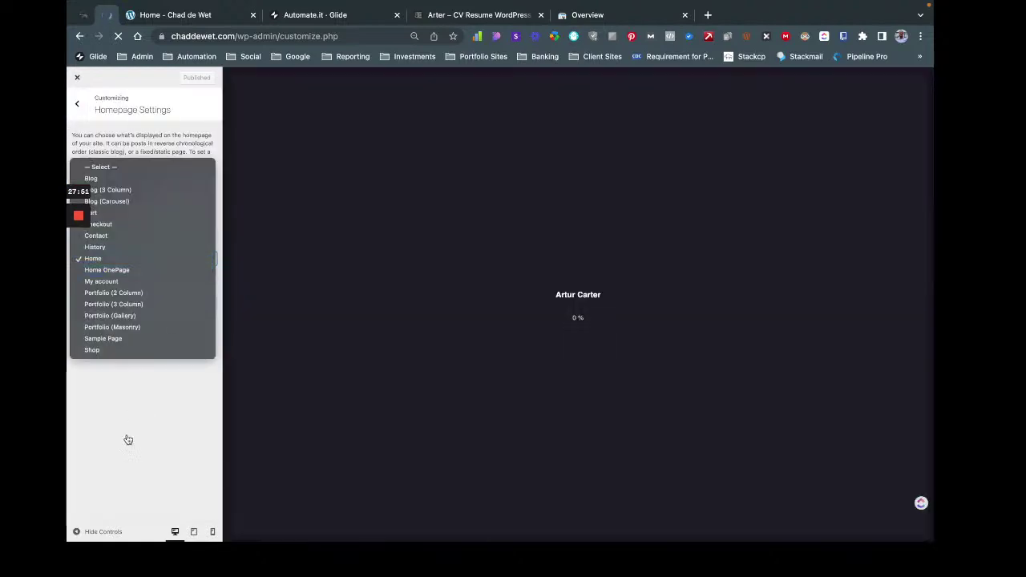
pyautogui.click(126, 438)
pyautogui.click(161, 303)
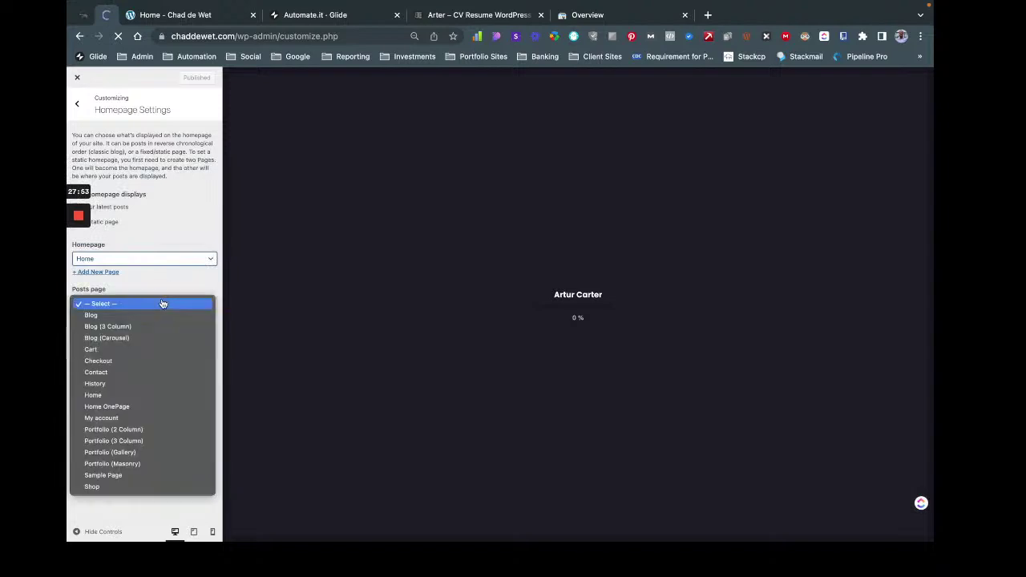
pyautogui.click(142, 337)
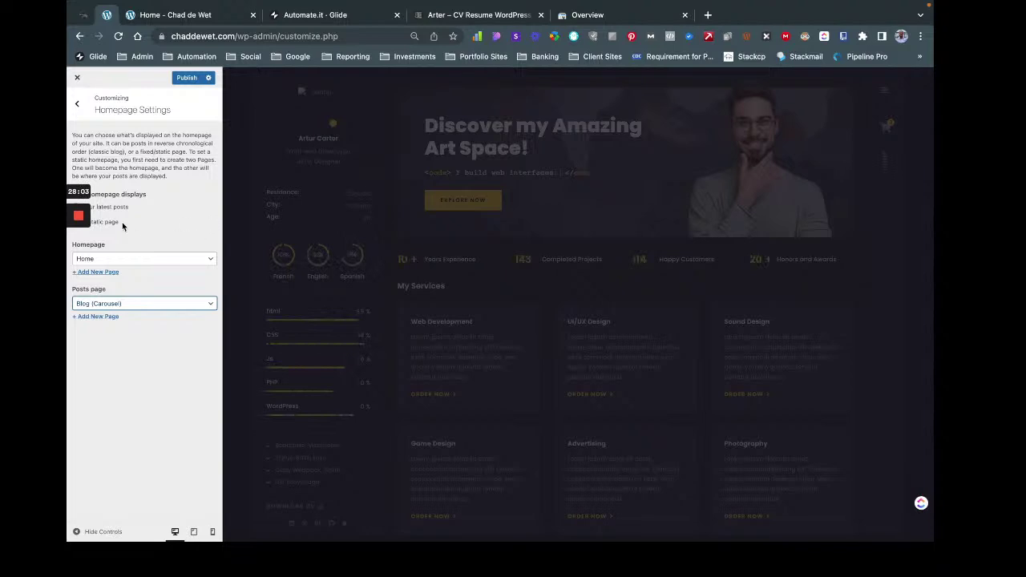
# Set the tagline in the customizer's Site Identity settings to "Superyacht First Officer.".
pyautogui.click(79, 110)
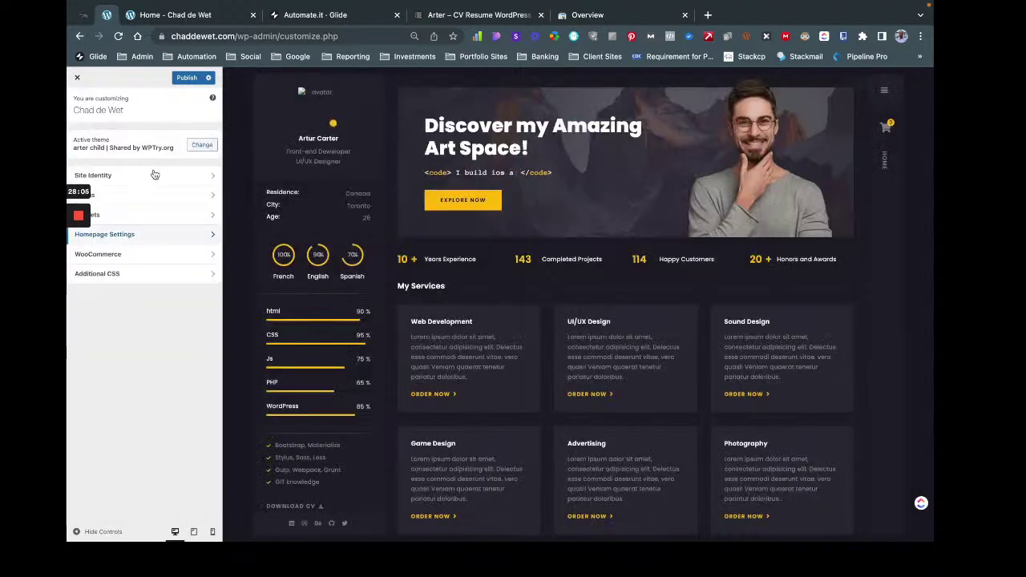
pyautogui.click(155, 175)
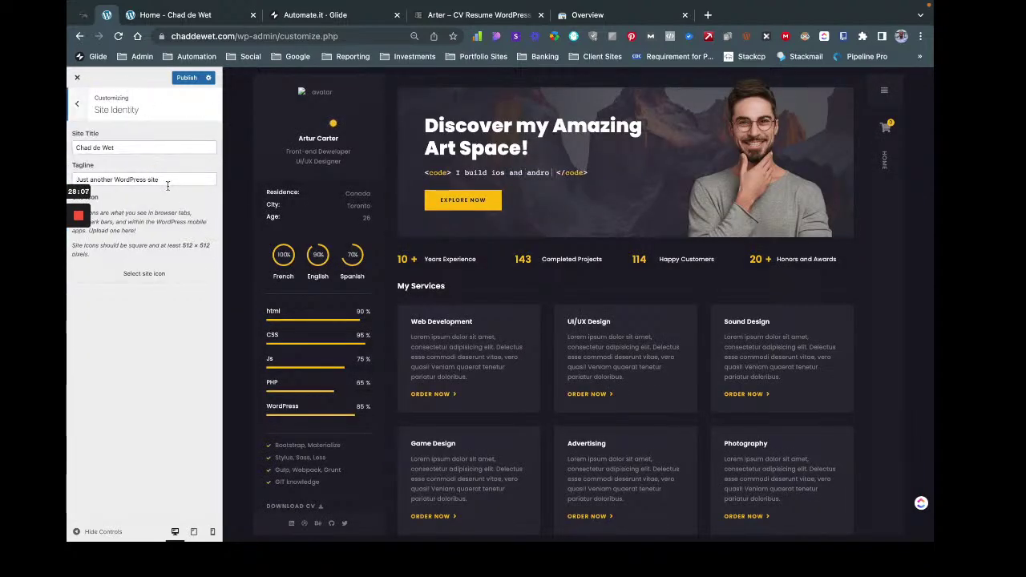
pyautogui.click(167, 183)
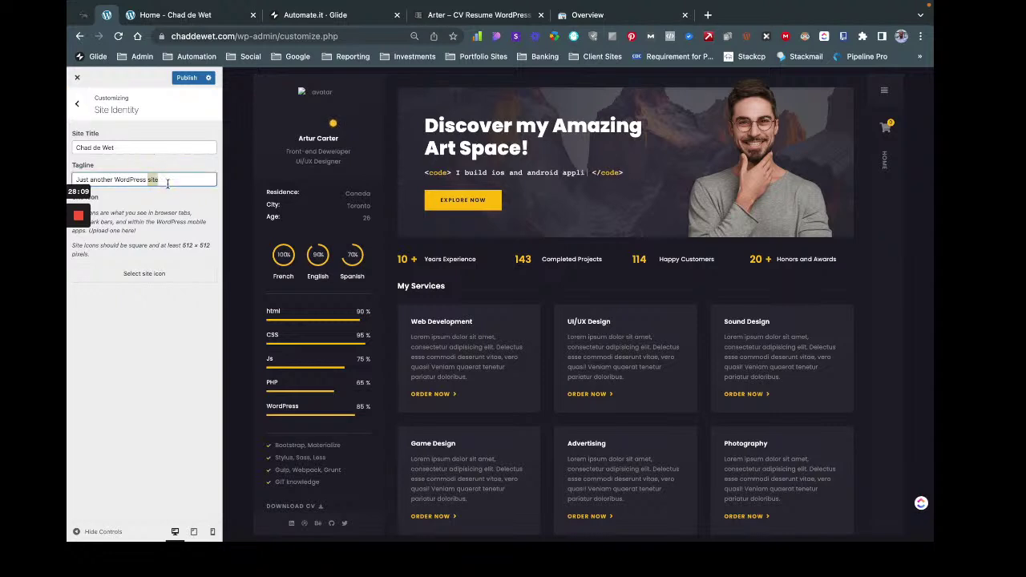
pyautogui.hotkey('ctrl', 'a')
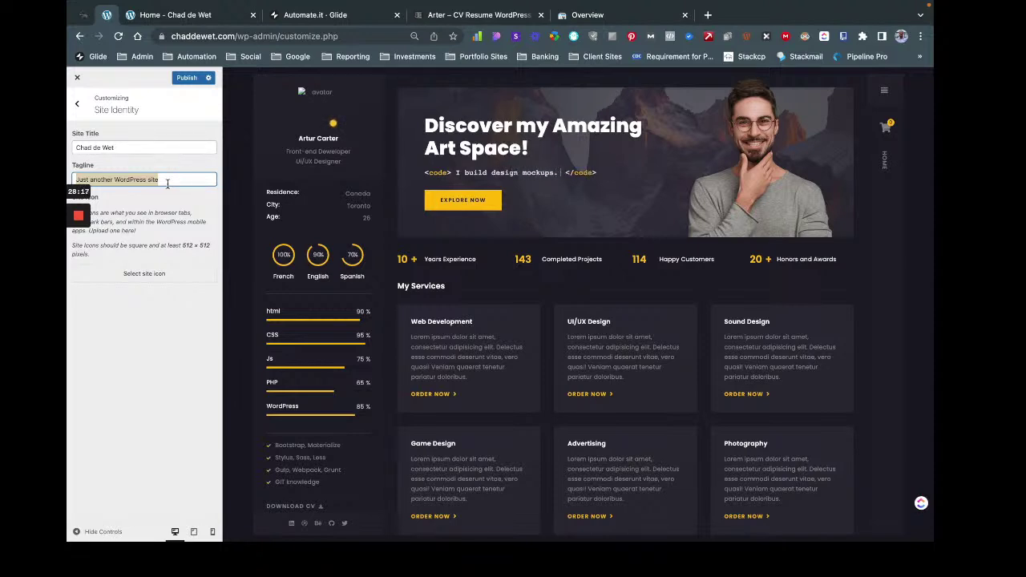
pyautogui.write('Superyacht')
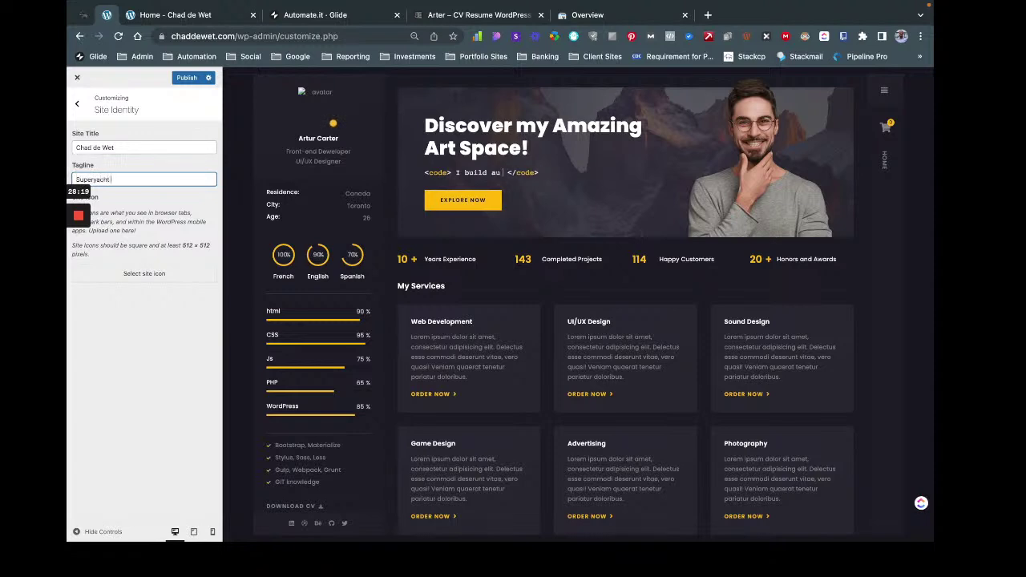
pyautogui.write(' First officer.')
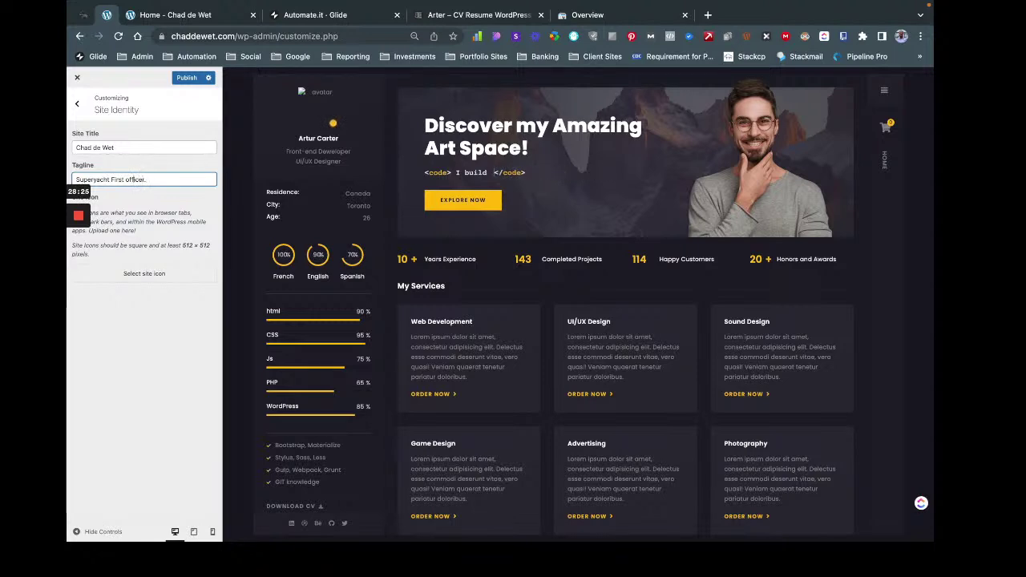
pyautogui.click(125, 180)
pyautogui.press('BackSpace')
pyautogui.write('O')
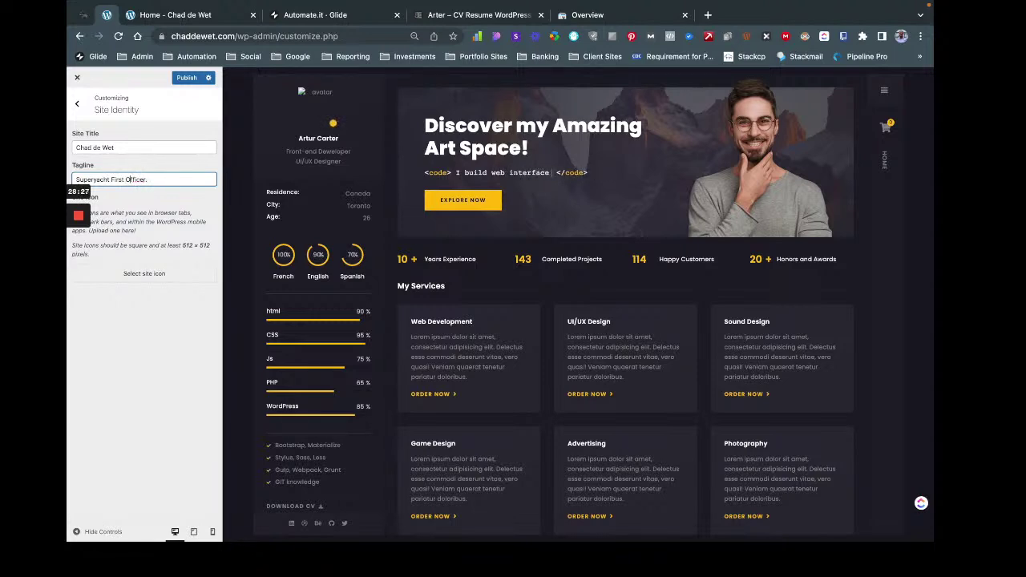
# Start choosing a site icon and open the file selection for uploading an image.
pyautogui.click(181, 281)
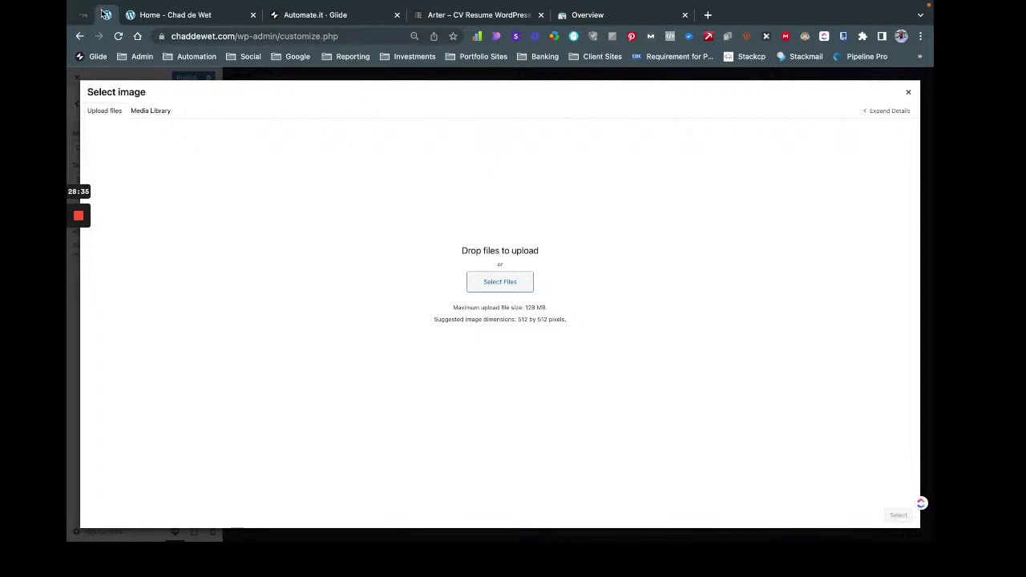
pyautogui.click(496, 279)
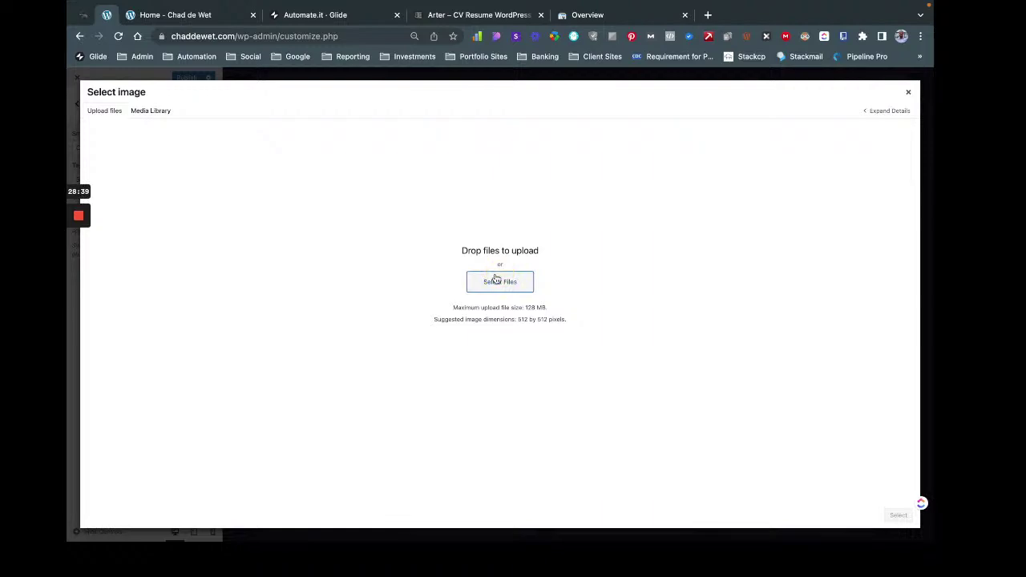